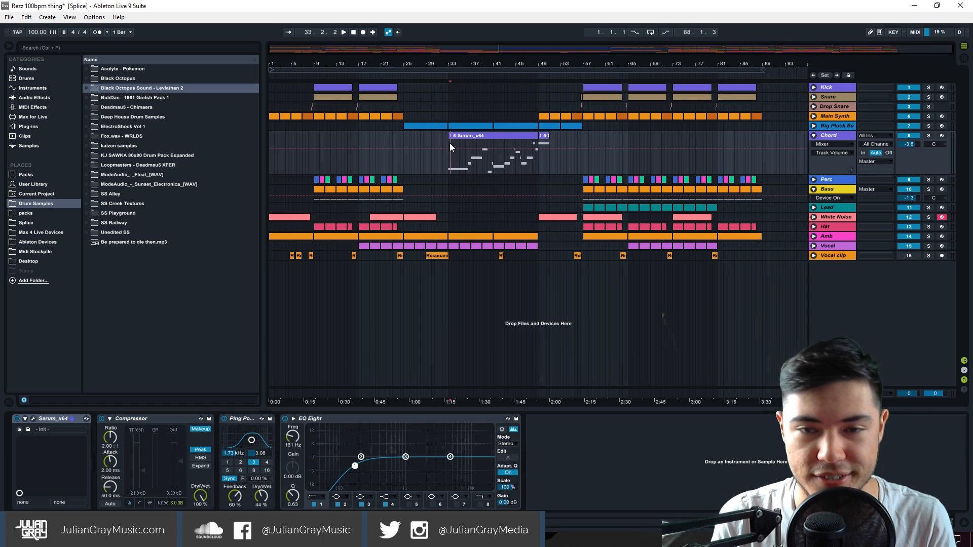
Step: Play the finished arrangement from its beginning, follow it into bar 17, and stop playback
key(Home)
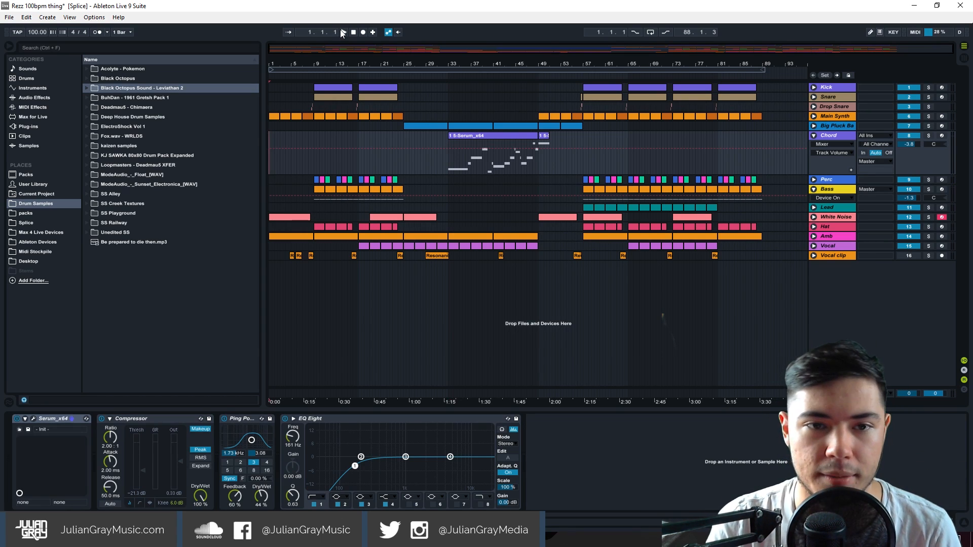
click(335, 152)
key(plus)
key(plus)
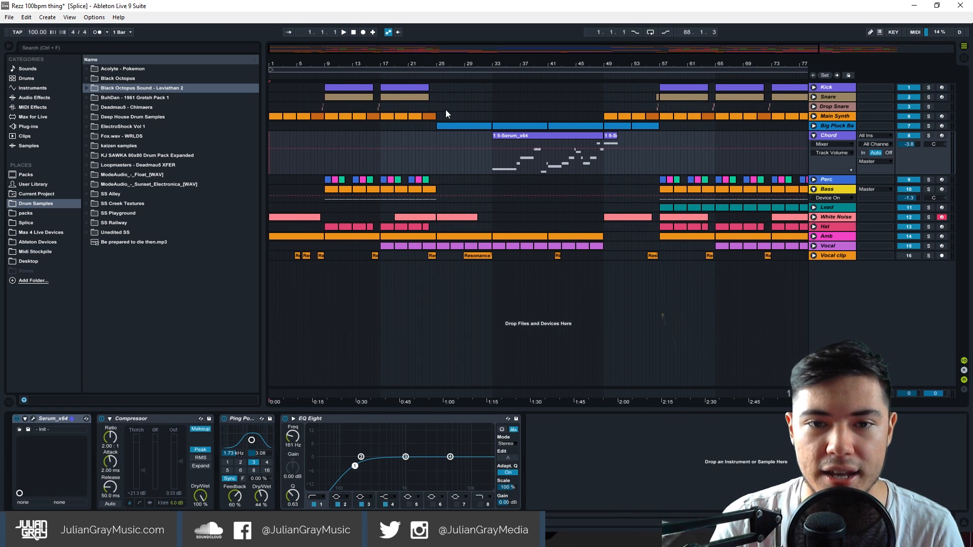
click(439, 107)
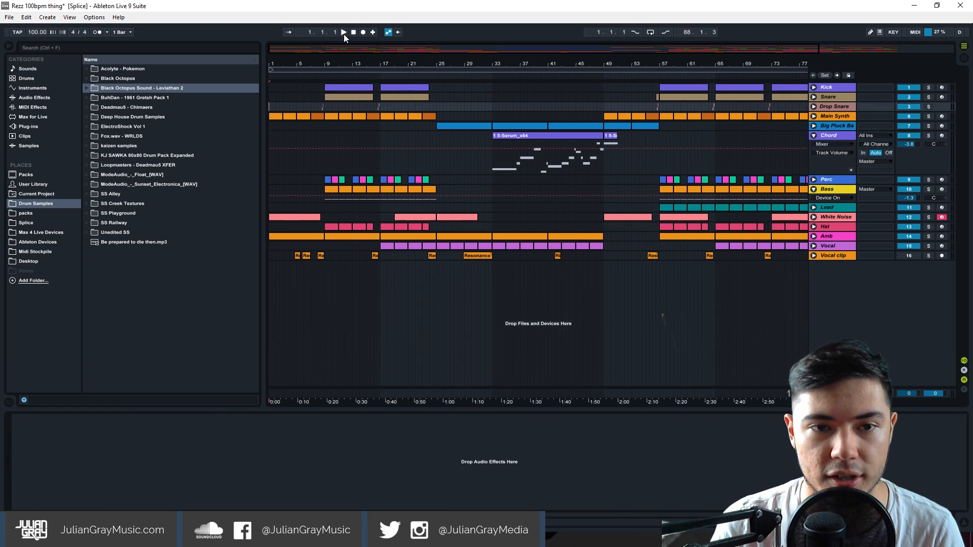
click(343, 32)
click(326, 135)
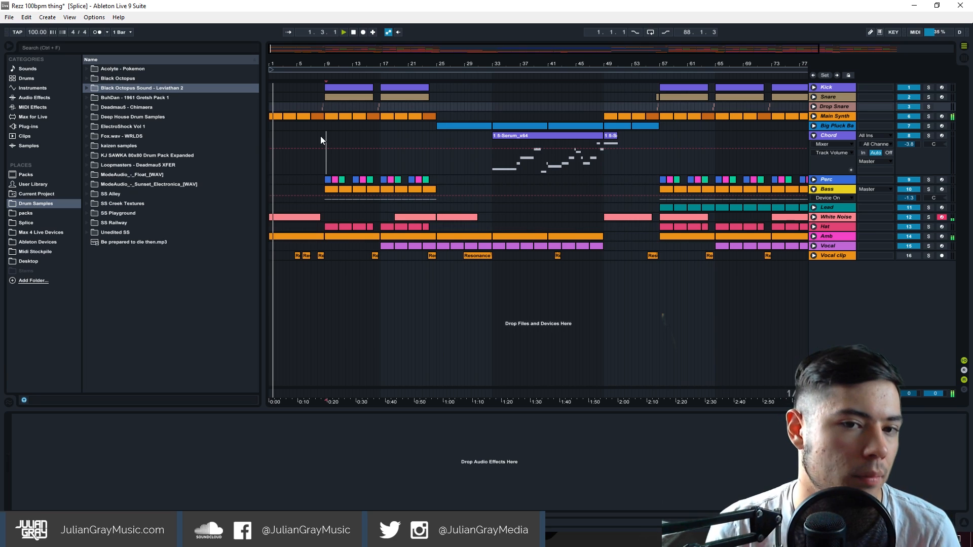
click(322, 135)
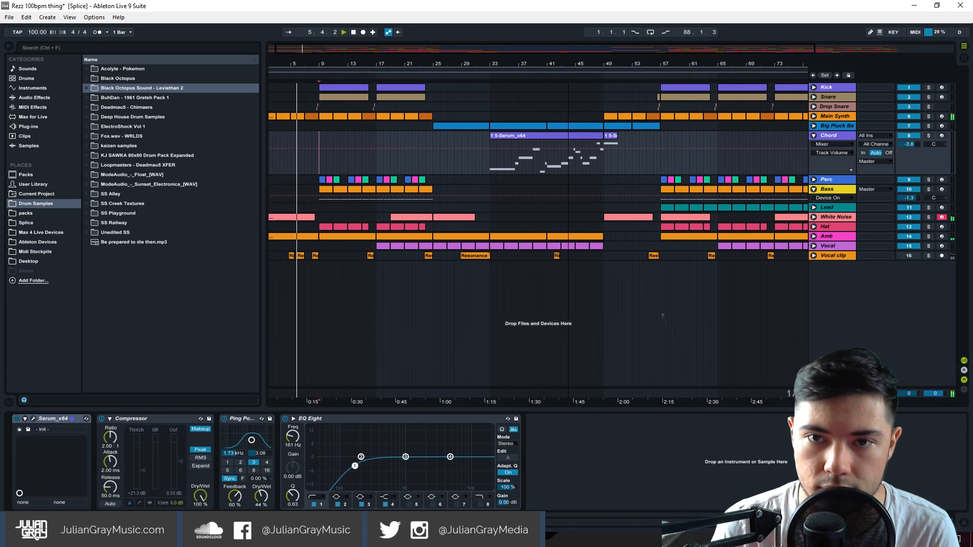
drag(578, 48, 578, 38)
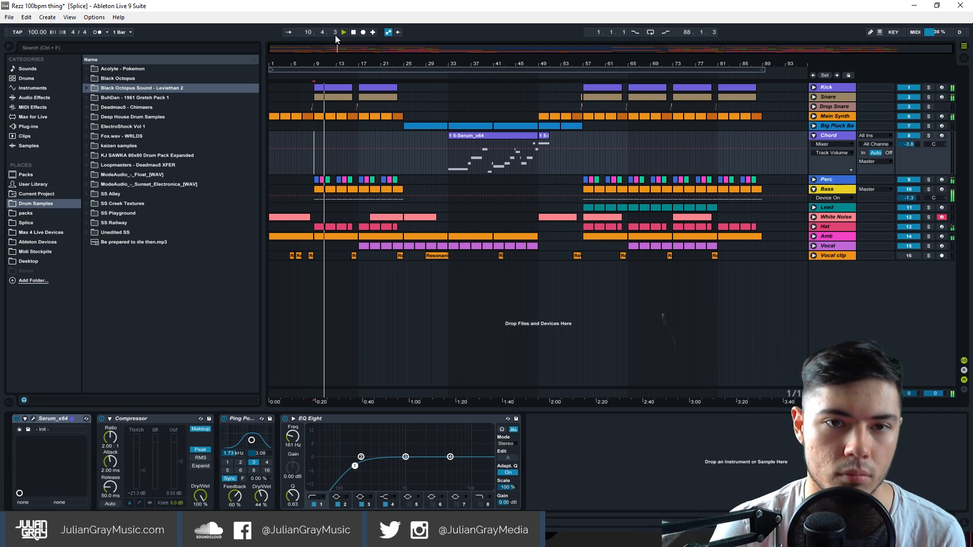
drag(335, 48, 367, 139)
click(372, 139)
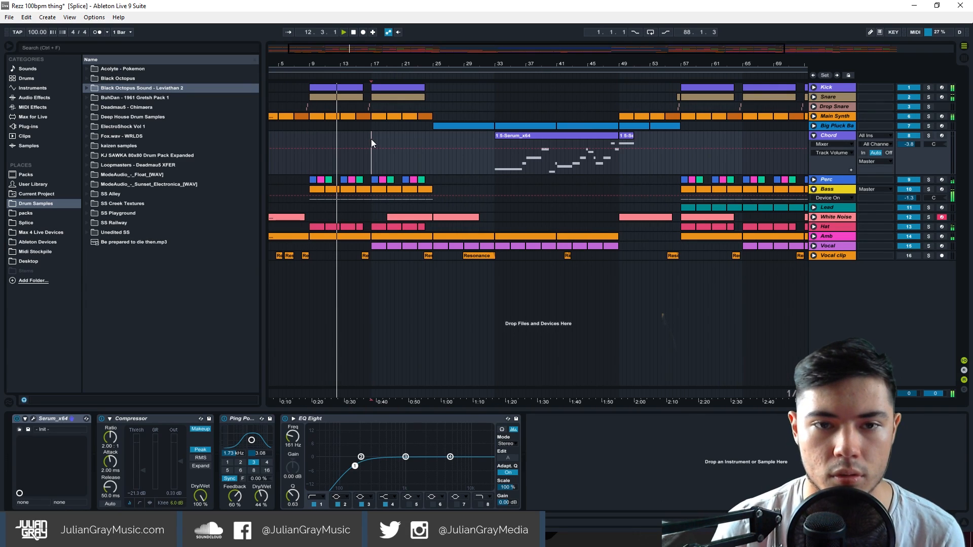
click(369, 126)
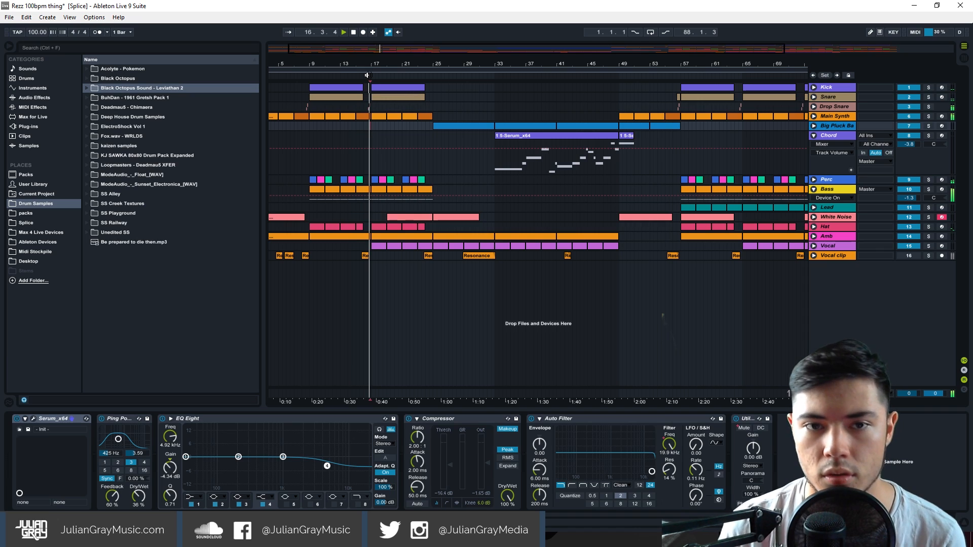
drag(398, 50, 398, 56)
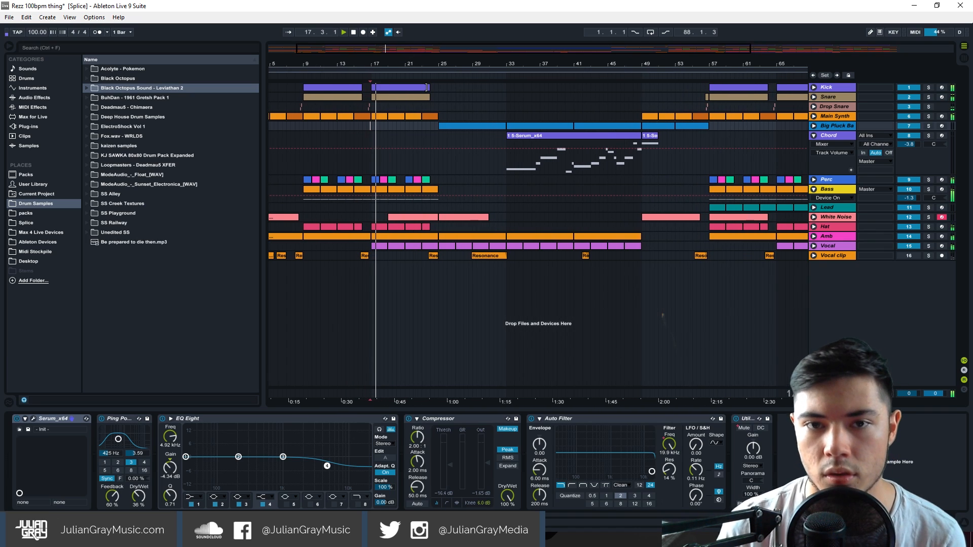
click(355, 32)
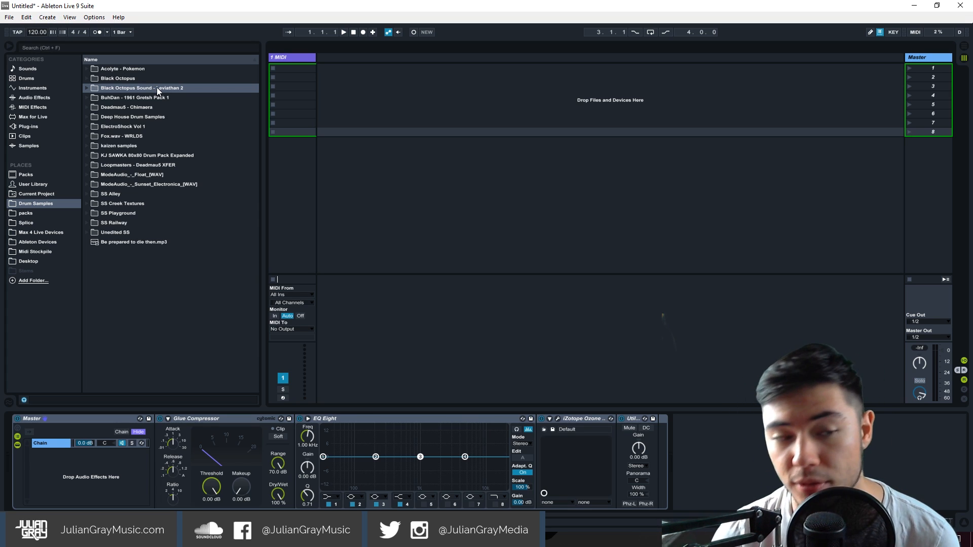
Step: Set the tempo to 100 BPM and load Sonic Academy's Kick 2 x64 plug-in onto the MIDI track
text(100)
key(Return)
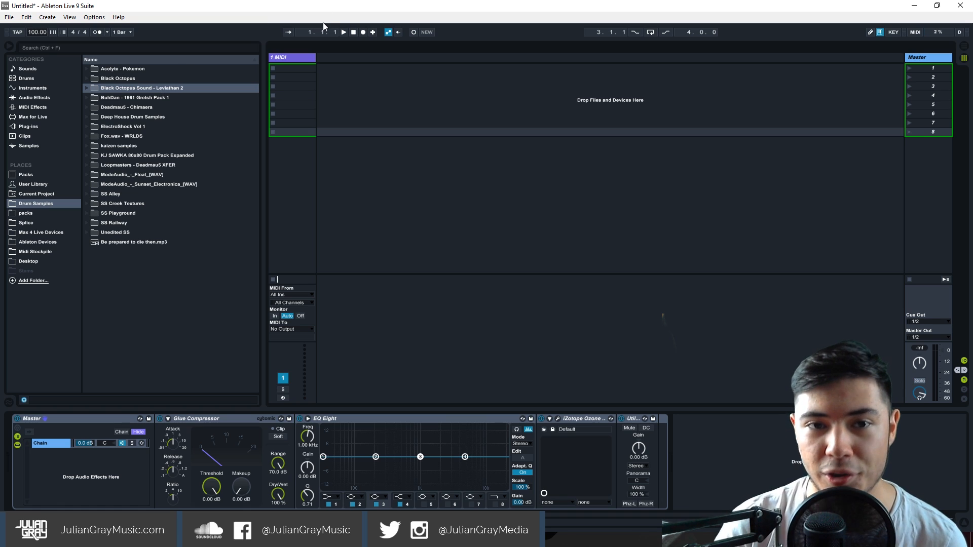
click(33, 124)
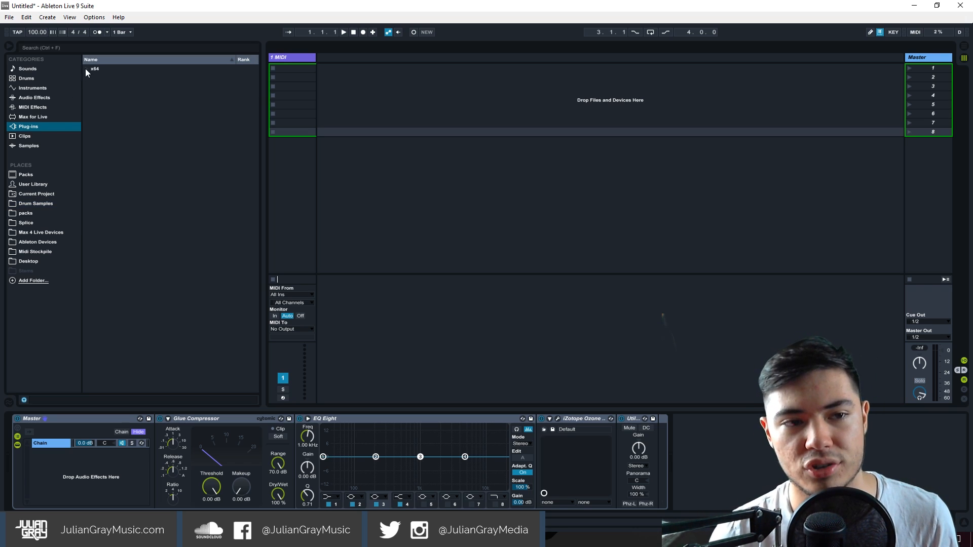
click(87, 69)
click(92, 144)
click(109, 147)
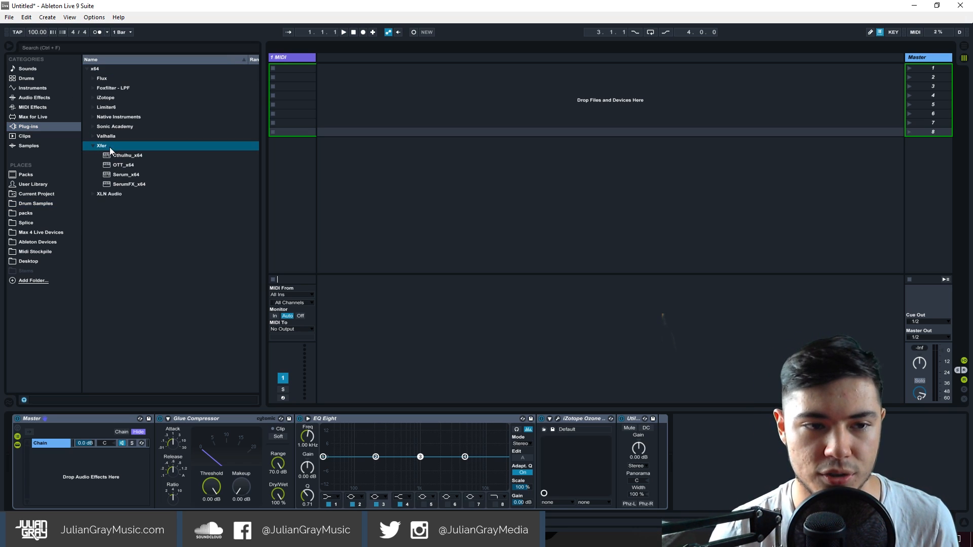
click(92, 146)
click(93, 127)
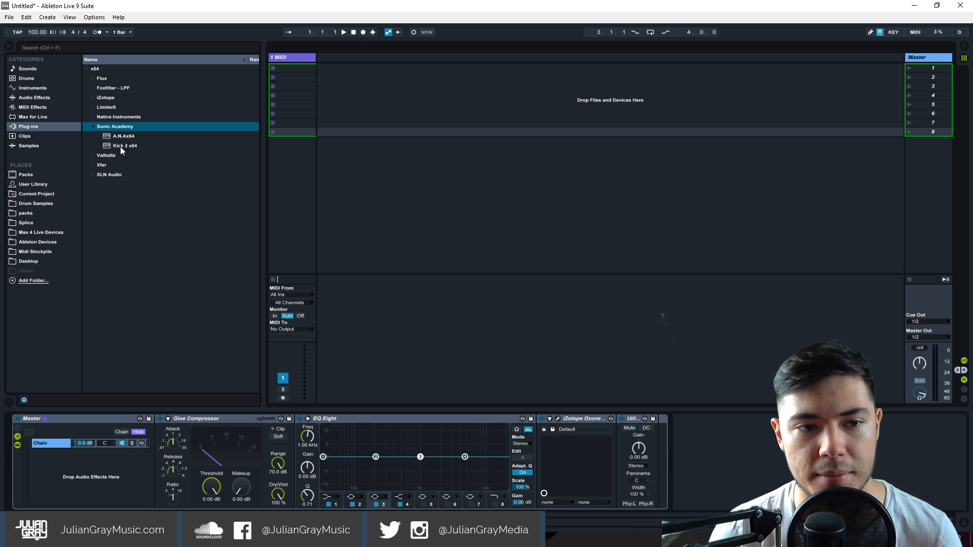
drag(121, 148, 270, 74)
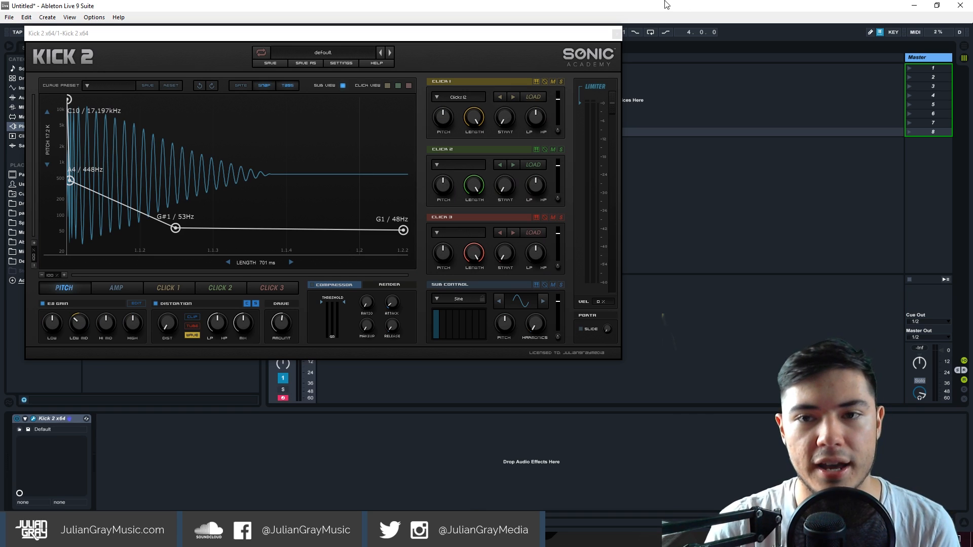
Step: Shorten the kick's amp envelope in Kick 2 by moving the end point earlier and lowering the decay point to 0.24
drag(536, 31, 637, 95)
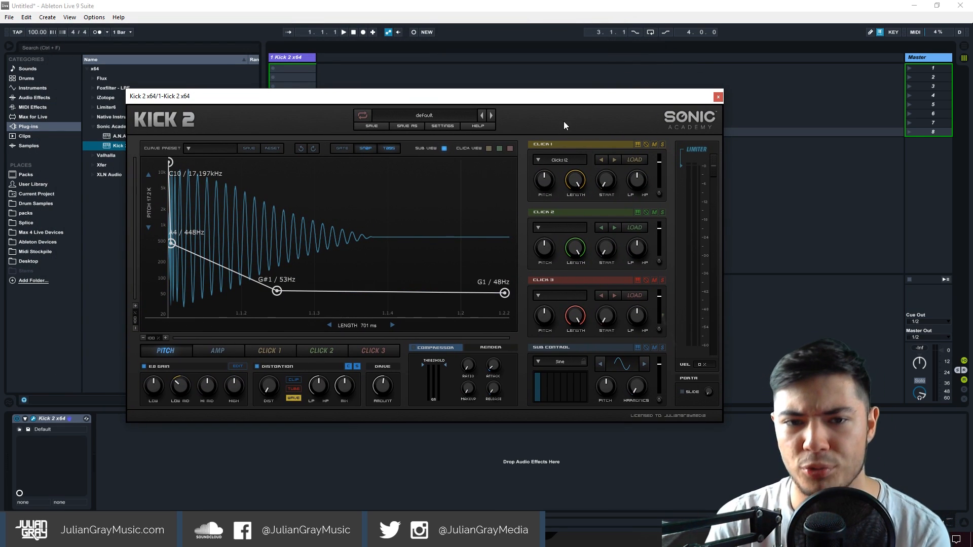
click(230, 351)
drag(377, 204, 376, 268)
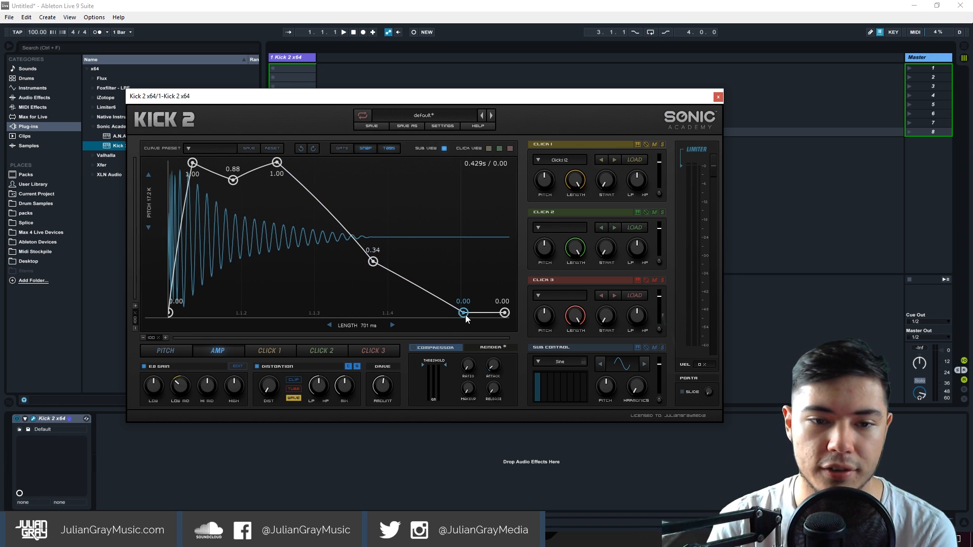
drag(464, 313, 407, 333)
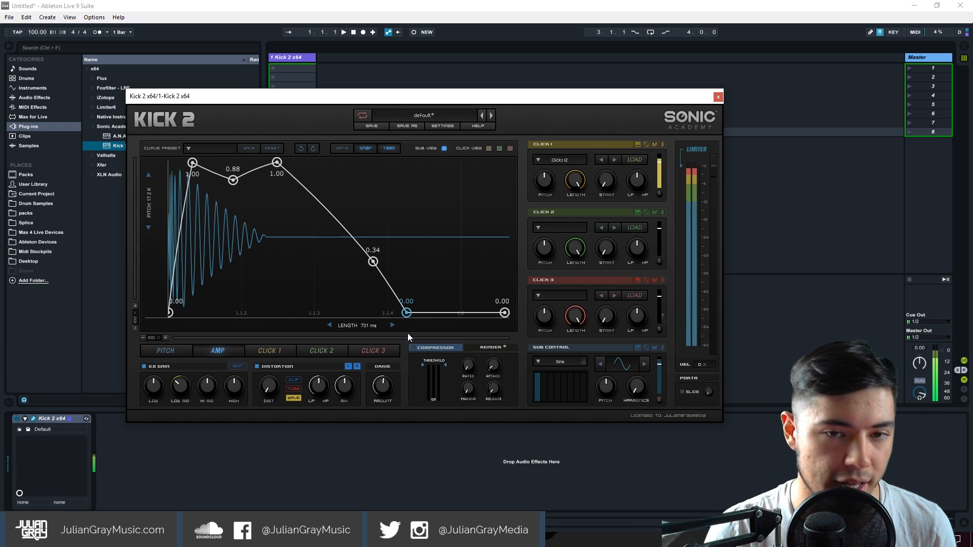
drag(373, 262, 361, 276)
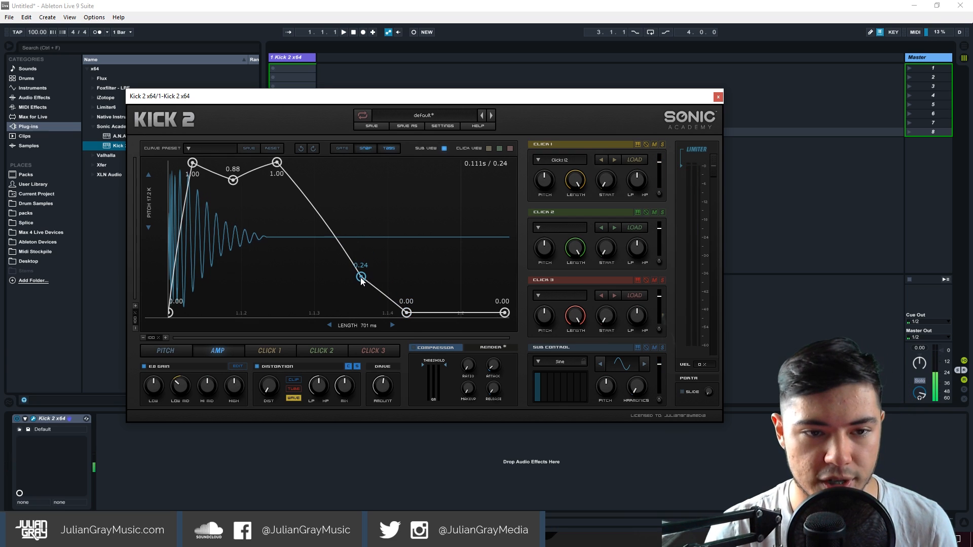
drag(406, 315, 398, 315)
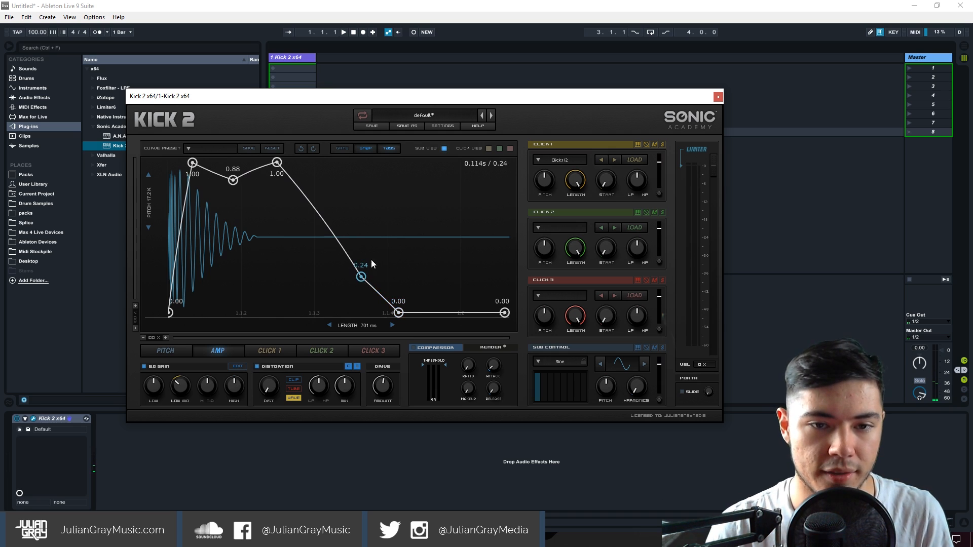
Step: Try a longer amp decay with the decay point at 0.69, shorten it again with the point at 0.44, and close Kick 2
drag(363, 266, 399, 207)
drag(401, 314, 467, 312)
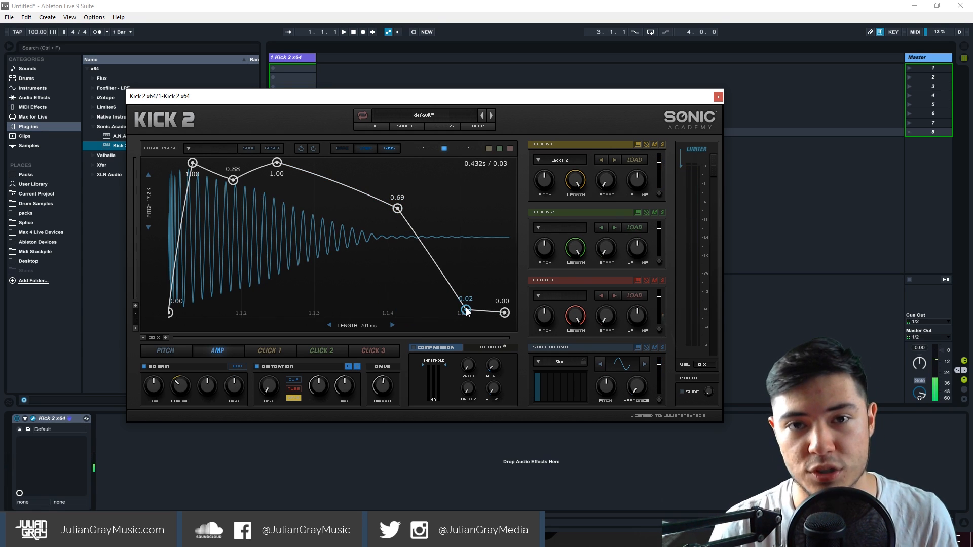
drag(467, 314, 398, 314)
drag(398, 209, 334, 249)
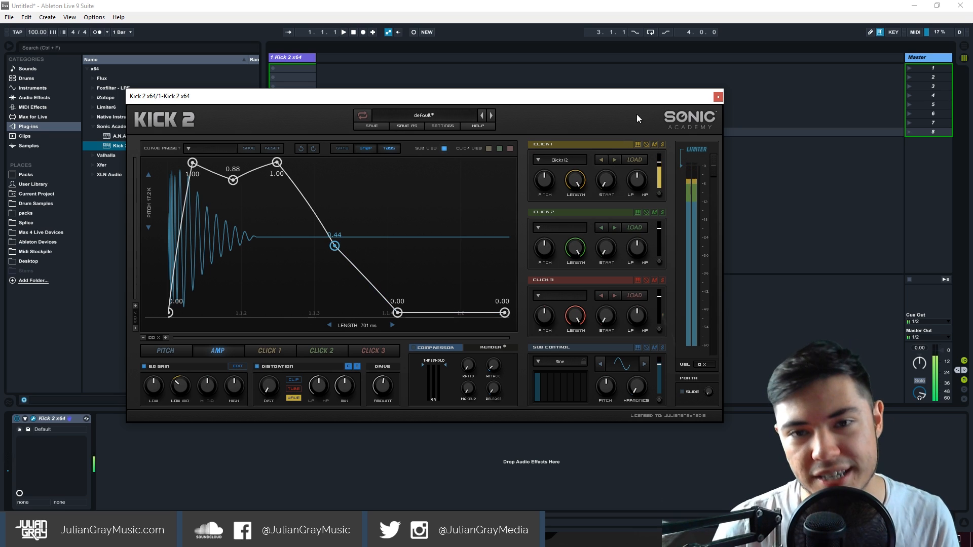
click(719, 97)
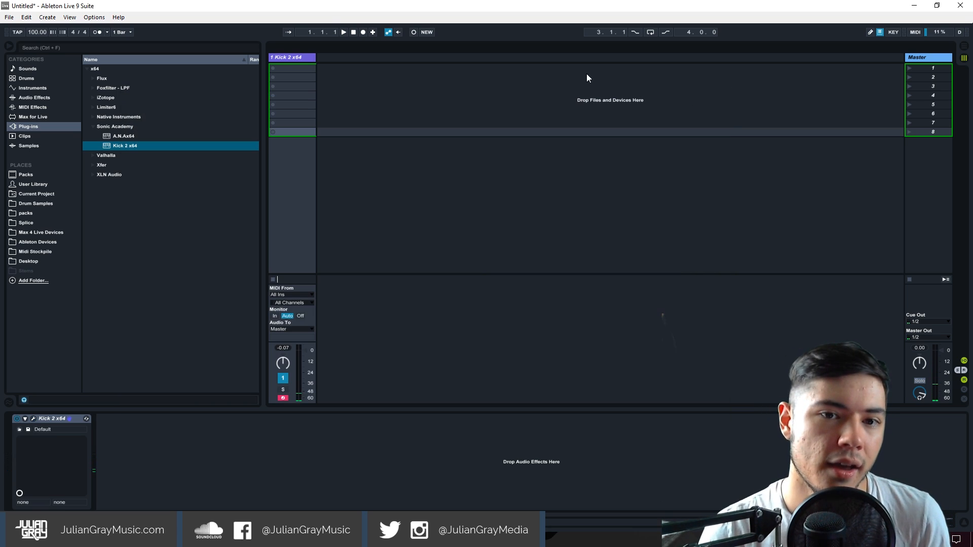
Step: Create a one-bar MIDI clip in the kick track's first slot with D3 notes on all four beats, using a 1/4 grid
double_click(300, 68)
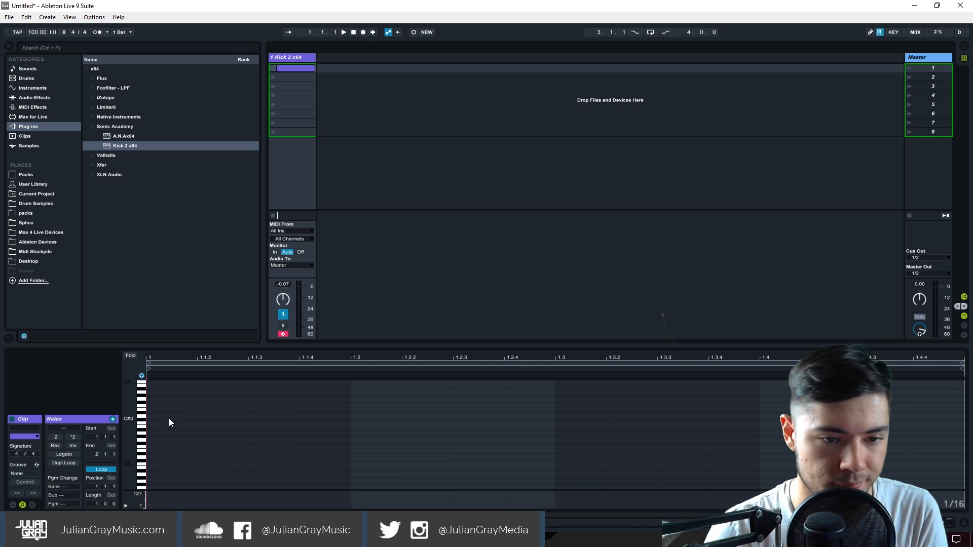
mouse_move(831, 387)
mouse_down()
mouse_move(614, 358)
mouse_move(2, 337)
mouse_move(152, 350)
mouse_up()
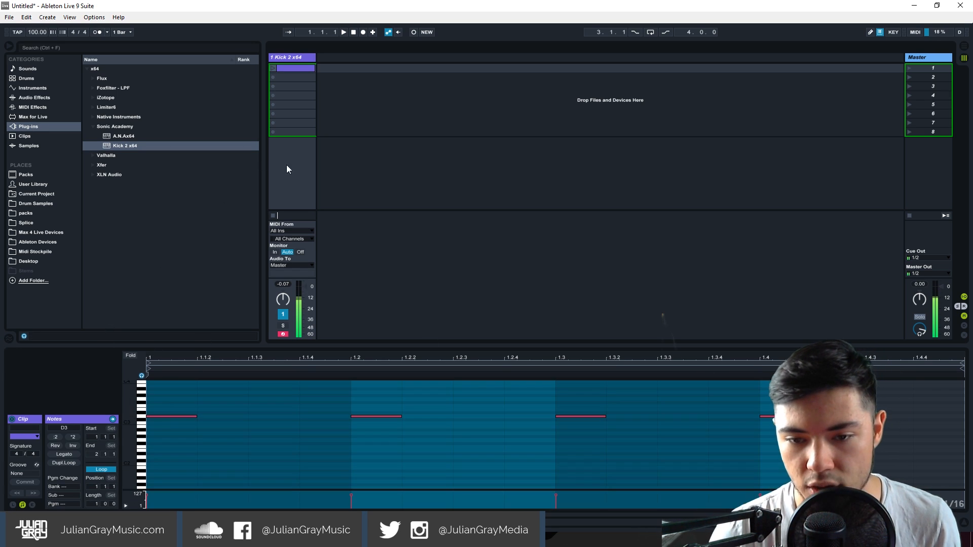
click(504, 400)
key(ctrl+2)
key(ctrl+2)
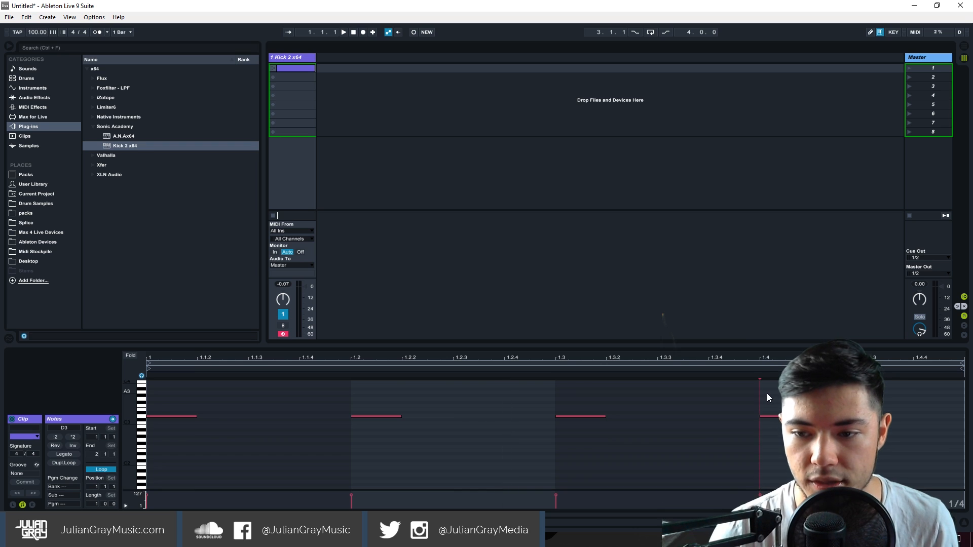
Step: Audition the individual kick notes, play the looping clip, and stop playback
click(581, 417)
click(390, 416)
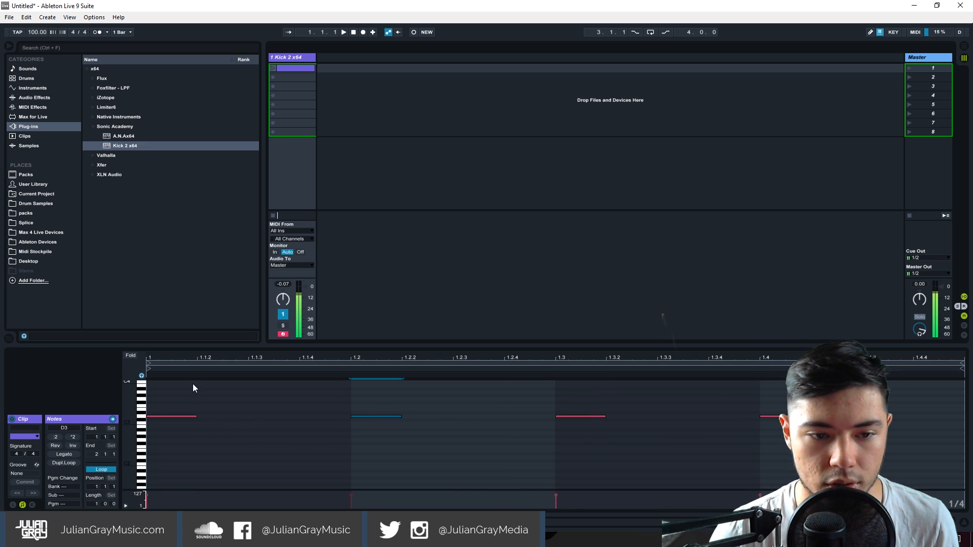
click(185, 416)
click(273, 68)
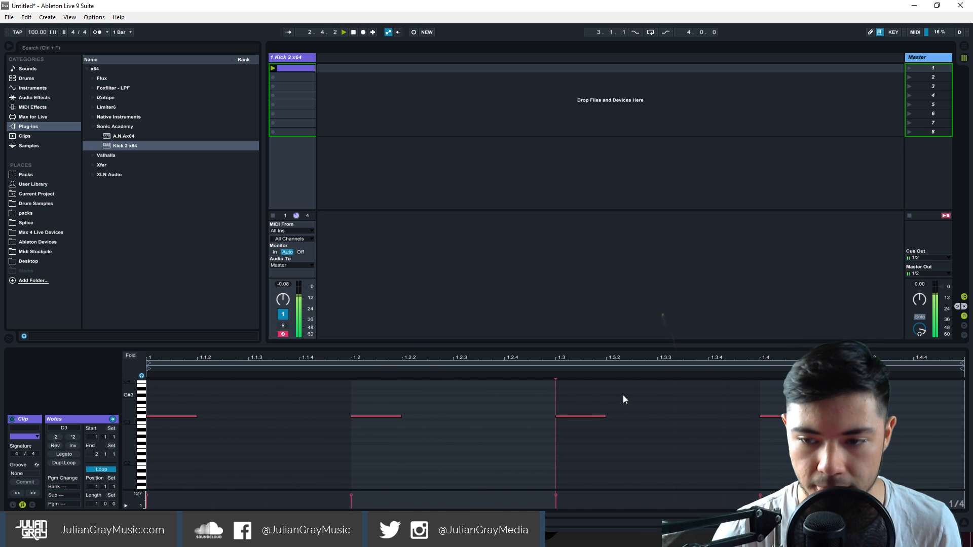
key(space)
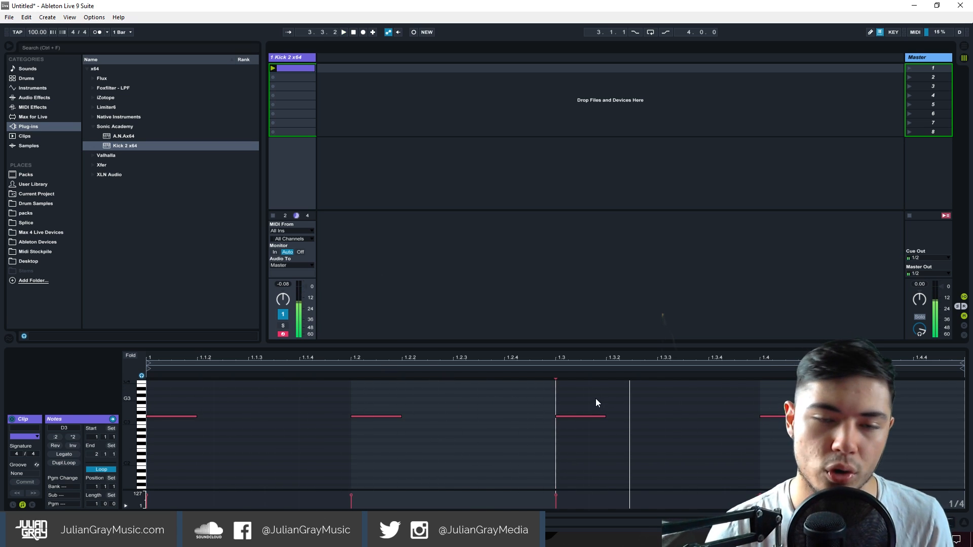
Step: Move the kick clip out of Session View into the Arrangement at bar 1 of the Kick 2 track
right_click(306, 68)
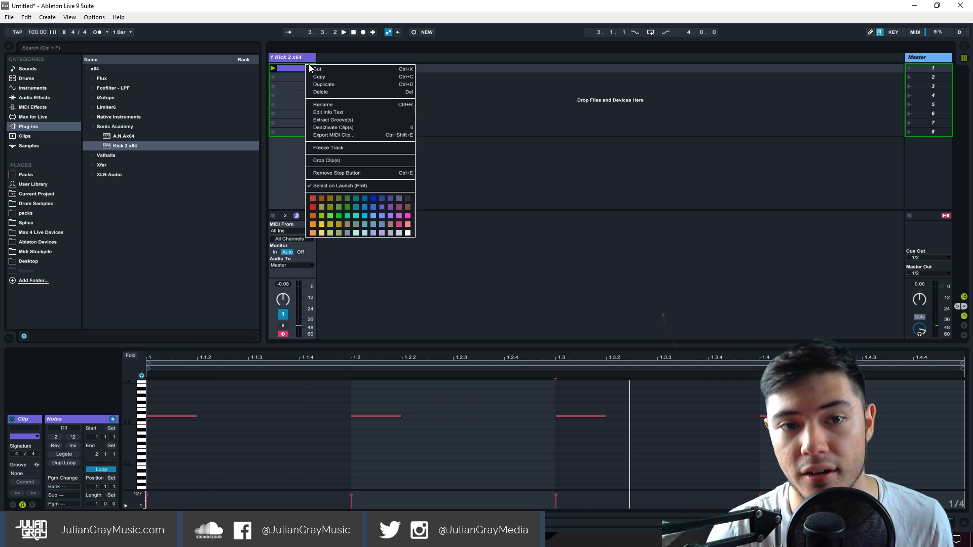
click(327, 70)
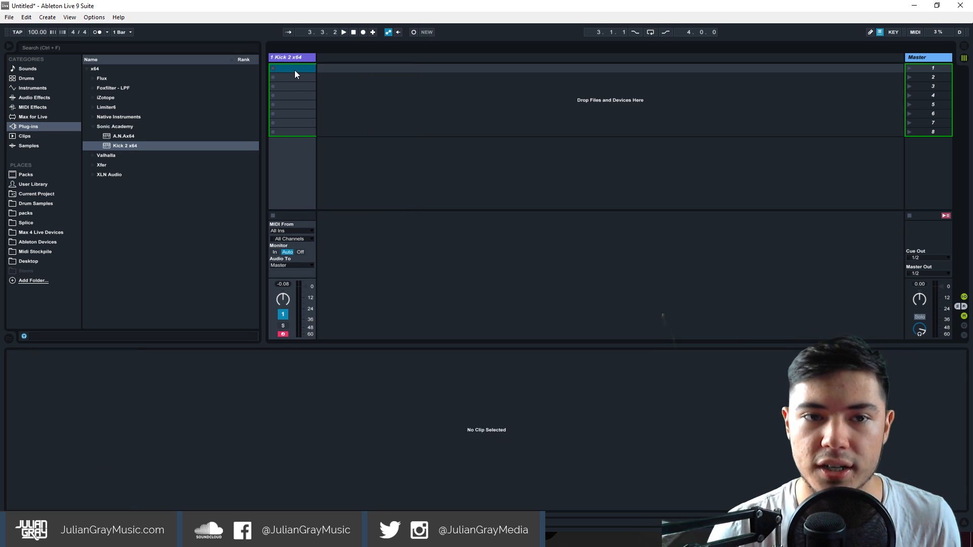
key(Tab)
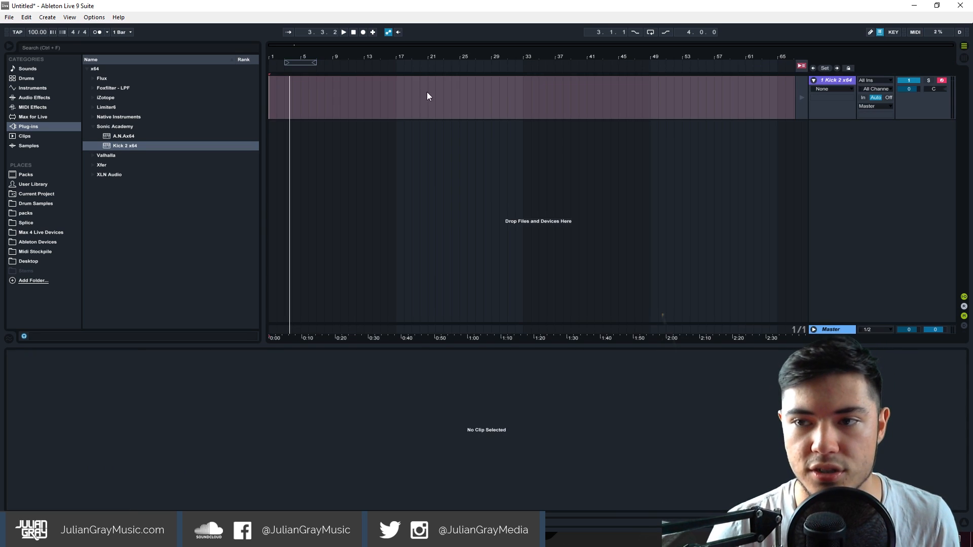
right_click(270, 98)
click(289, 105)
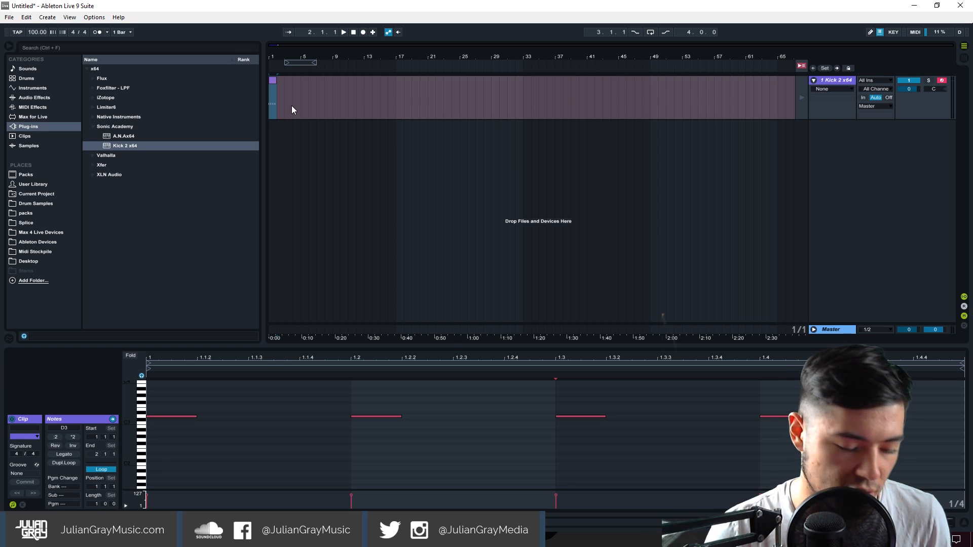
Step: Duplicate the one-bar kick clip repeatedly until it fills 16 bars, and select all 16 clips
key(ctrl+d)
key(ctrl+d)
key(ctrl+d)
key(ctrl+d)
key(ctrl+d)
key(ctrl+d)
key(ctrl+d)
key(ctrl+d)
key(ctrl+d)
key(ctrl+d)
key(ctrl+d)
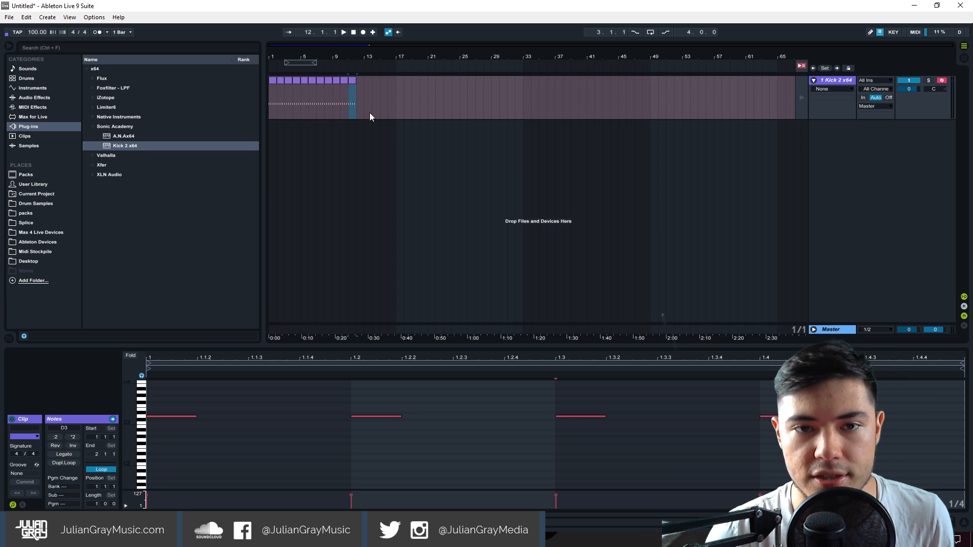
key(ctrl+d)
key(ctrl+d)
drag(394, 108, 206, 94)
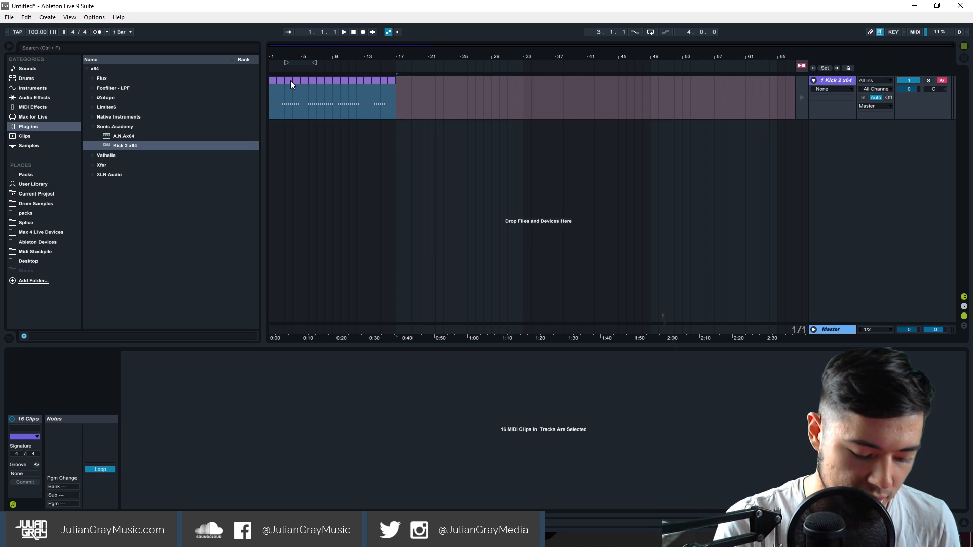
Step: Consolidate the 16 selected kick clips into one clip and play it from bar 1, then stop playback
key(ctrl+j)
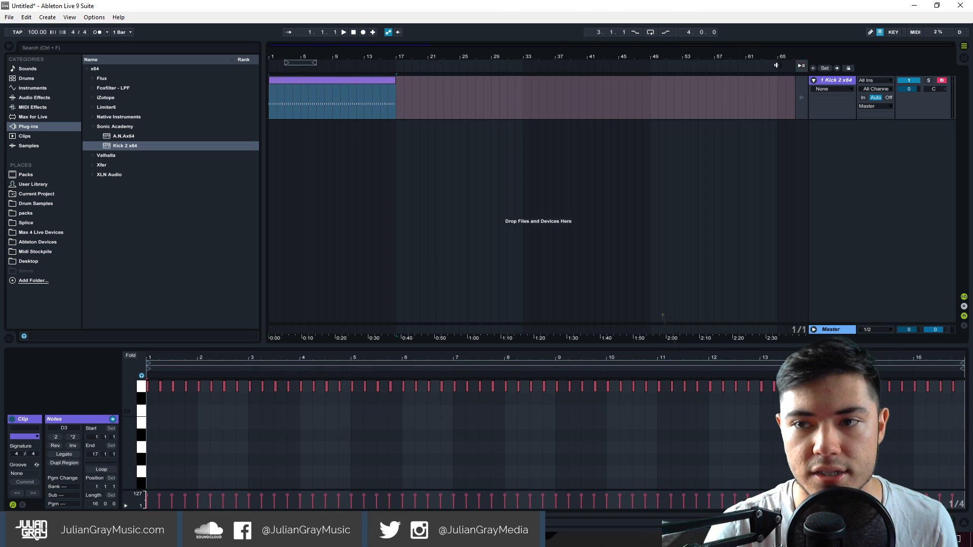
click(309, 108)
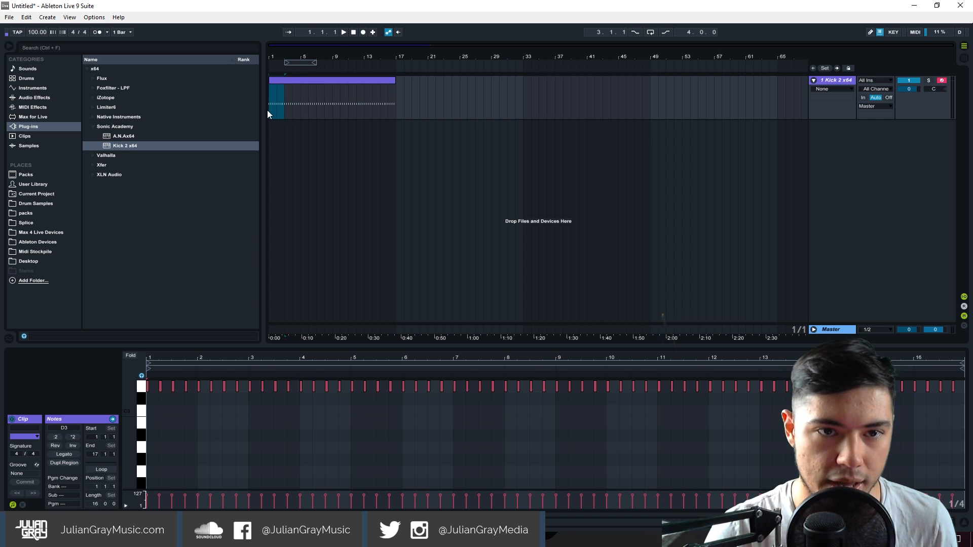
key(space)
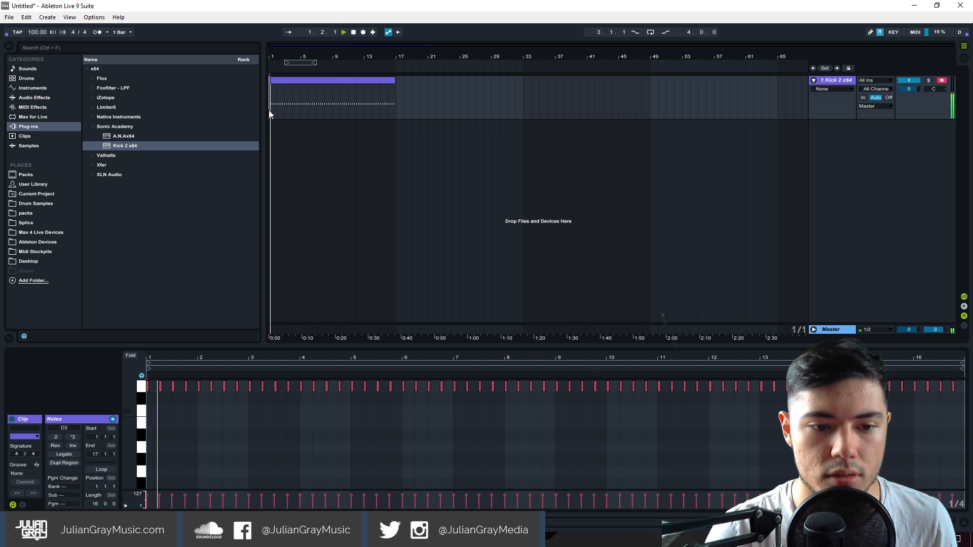
click(300, 93)
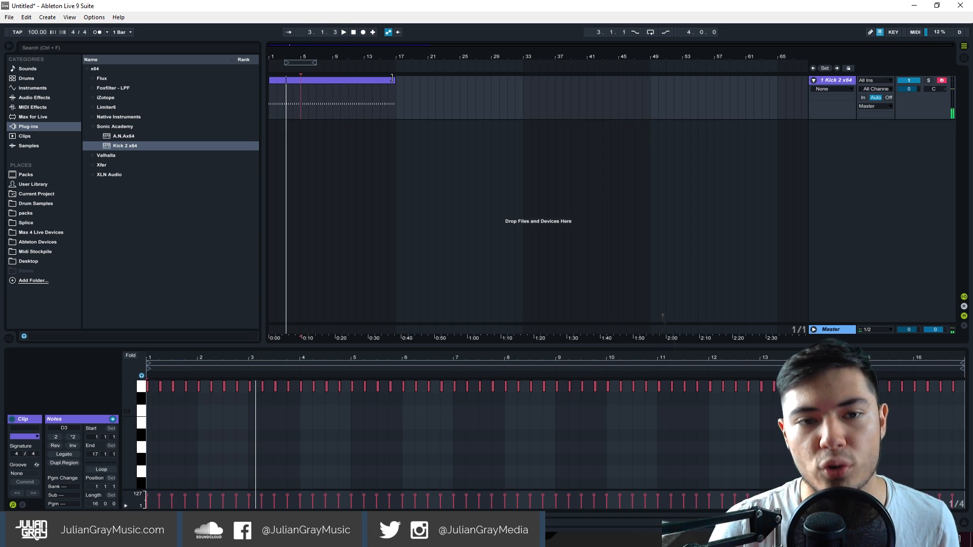
Step: Shorten the kick clip to 8 bars and rename its track Kick
drag(392, 78, 310, 46)
click(337, 57)
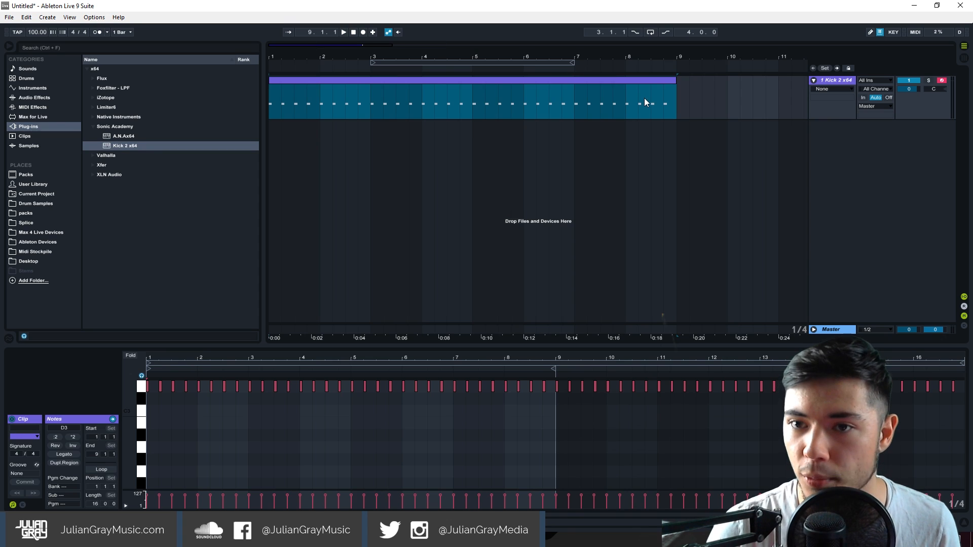
click(674, 96)
right_click(830, 79)
click(855, 105)
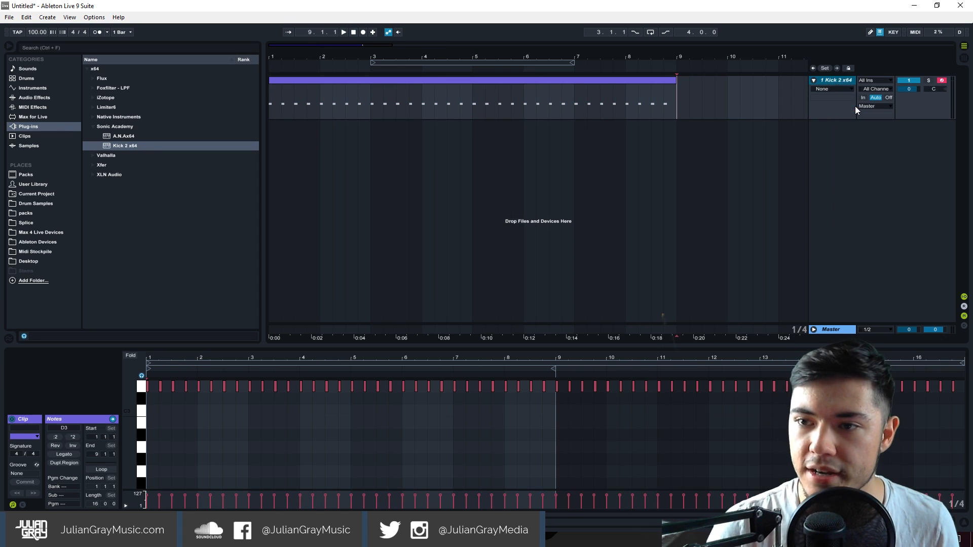
text(KK)
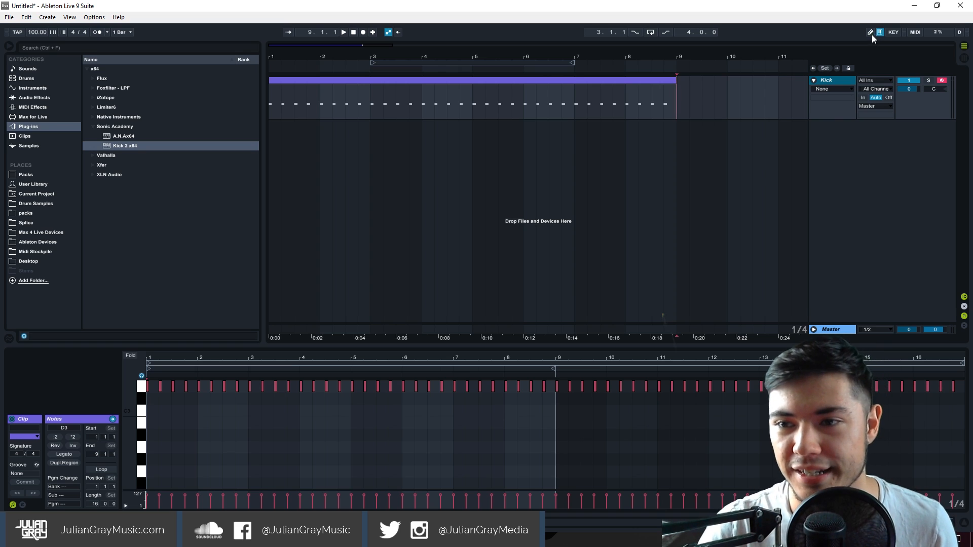
Step: Fold the Kick track and insert a new MIDI track below it
click(814, 80)
right_click(825, 81)
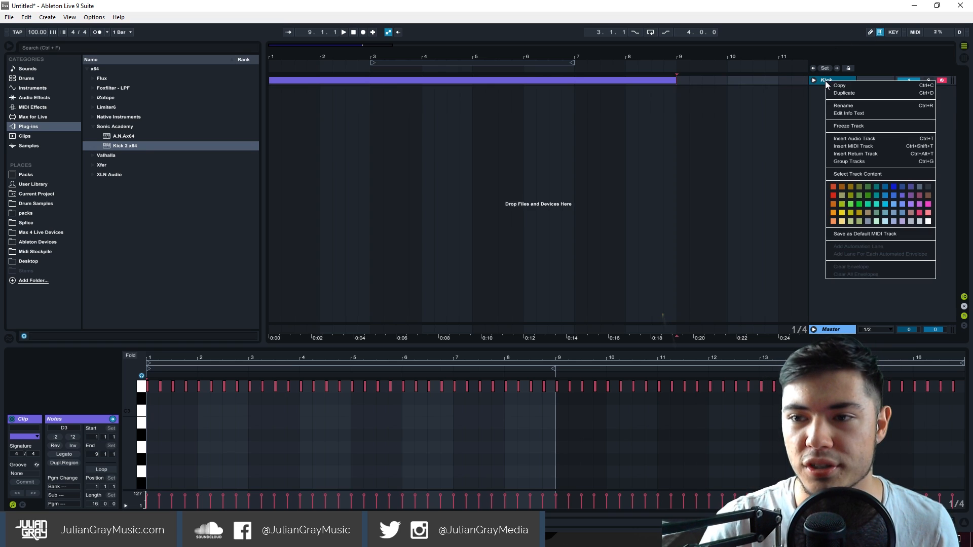
click(856, 146)
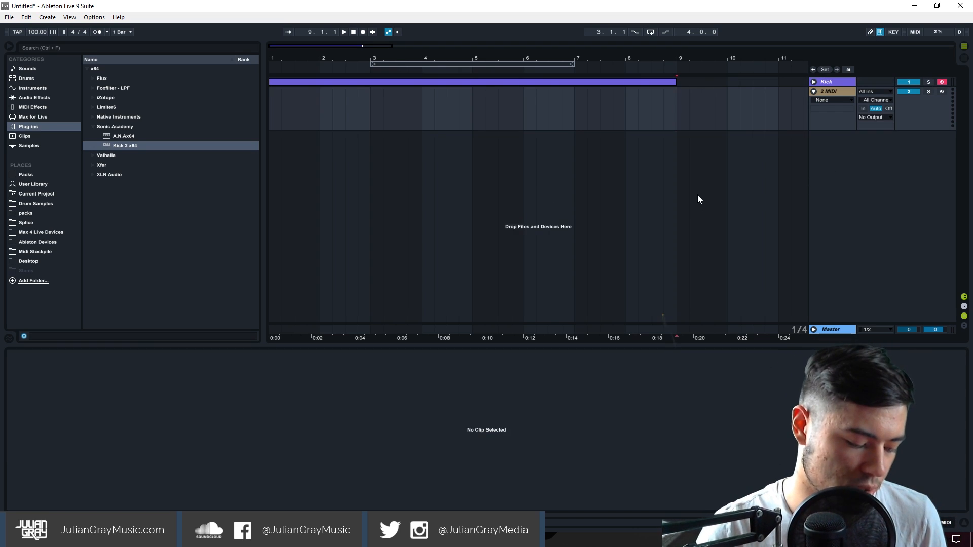
right_click(842, 90)
click(682, 151)
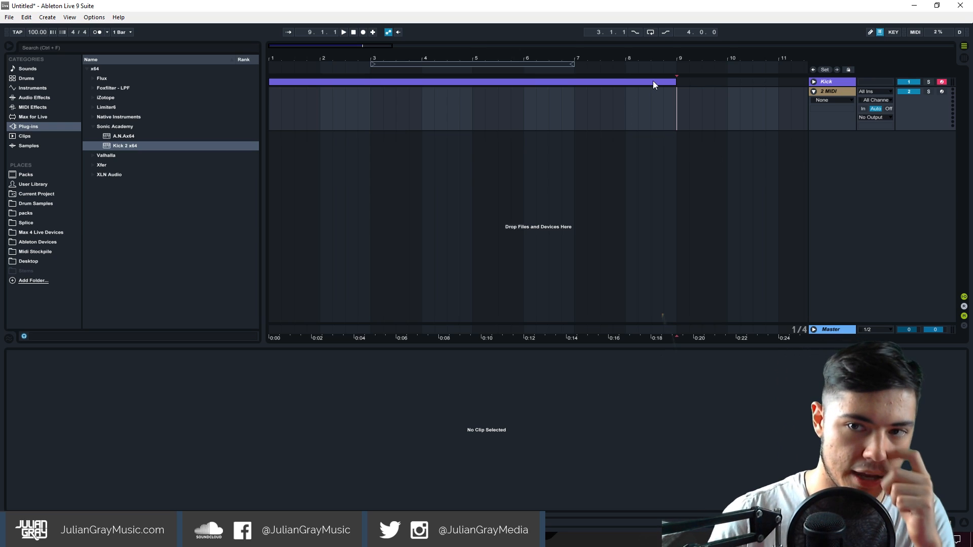
Step: Create an empty 8-bar MIDI clip from bar 1 to bar 9 on the new MIDI track
drag(385, 45, 385, 43)
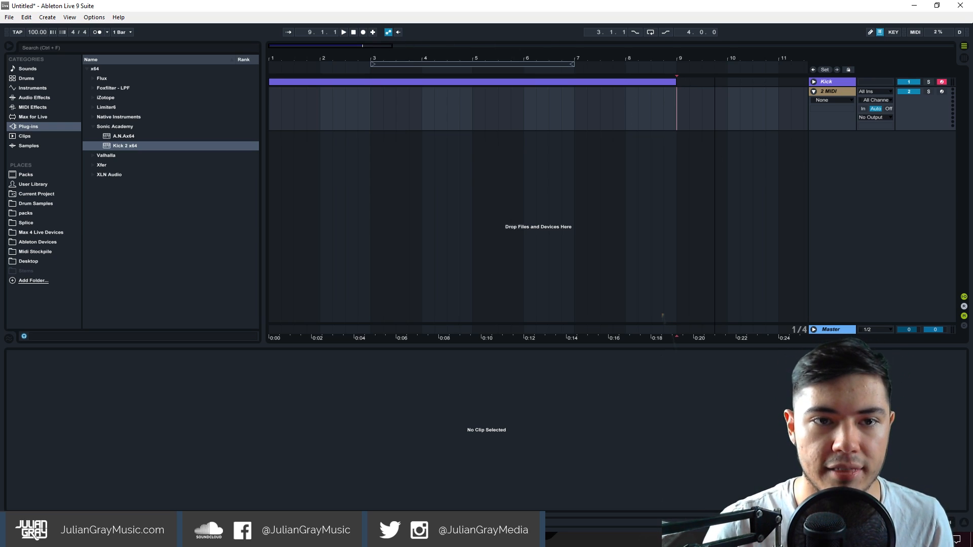
drag(634, 113, 223, 89)
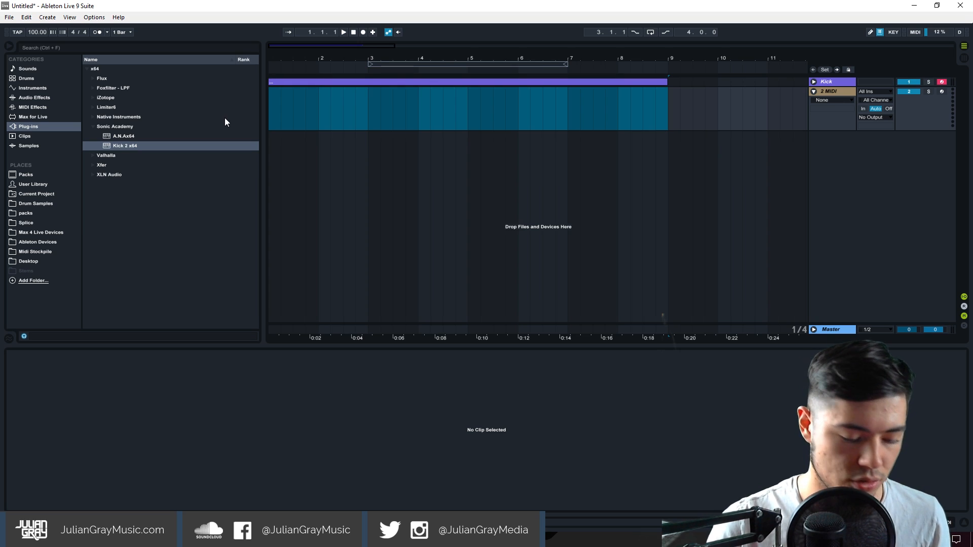
key(ctrl+shift+m)
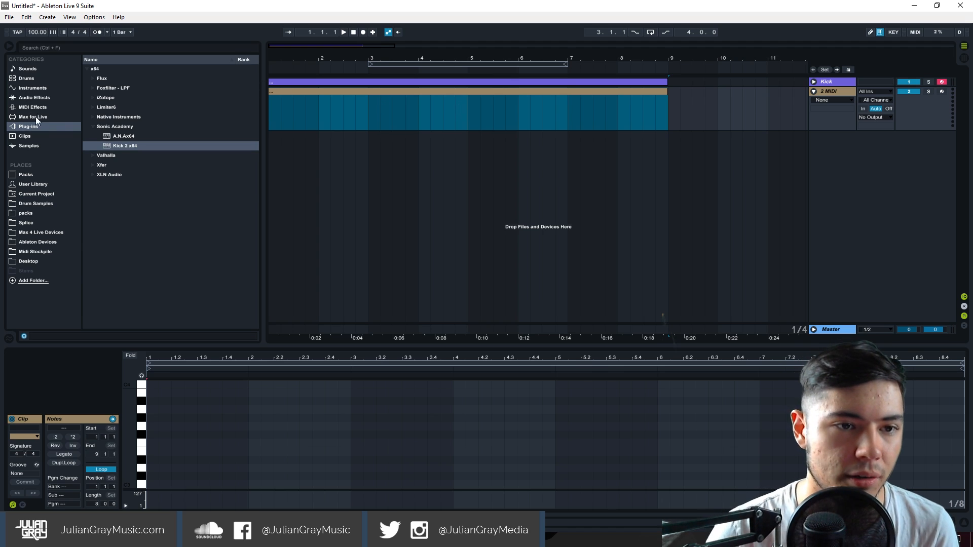
Step: Load the Xfer Serum_x64 plug-in onto the new MIDI track
click(94, 146)
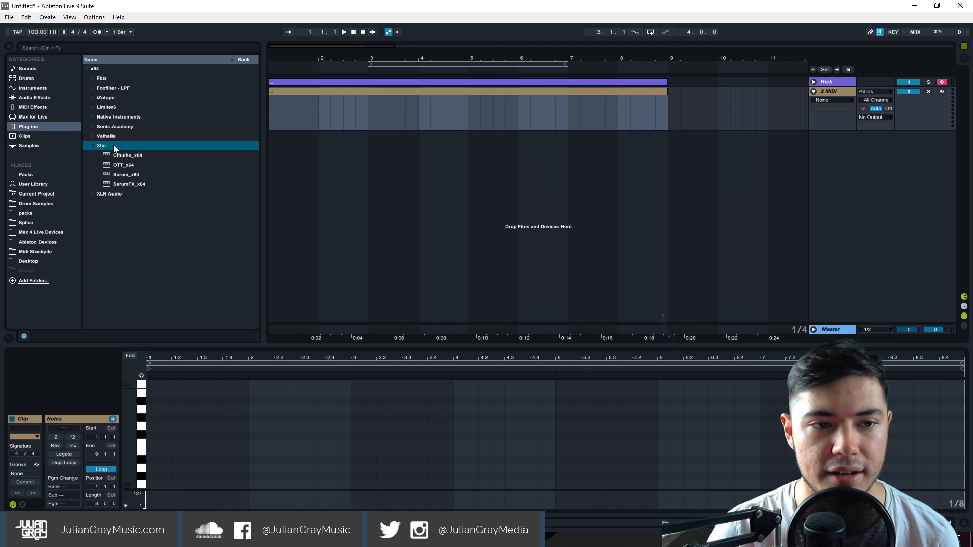
drag(125, 176, 541, 99)
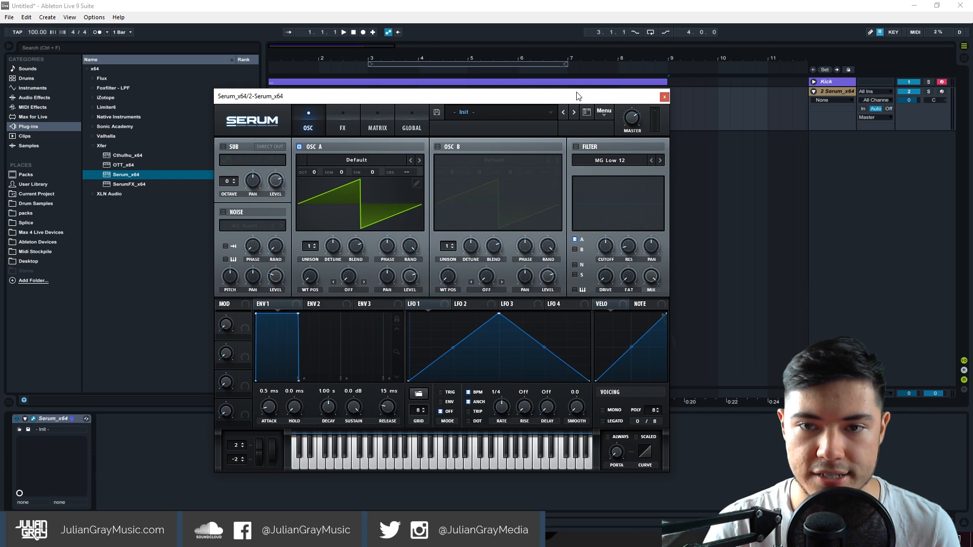
drag(578, 96, 575, 95)
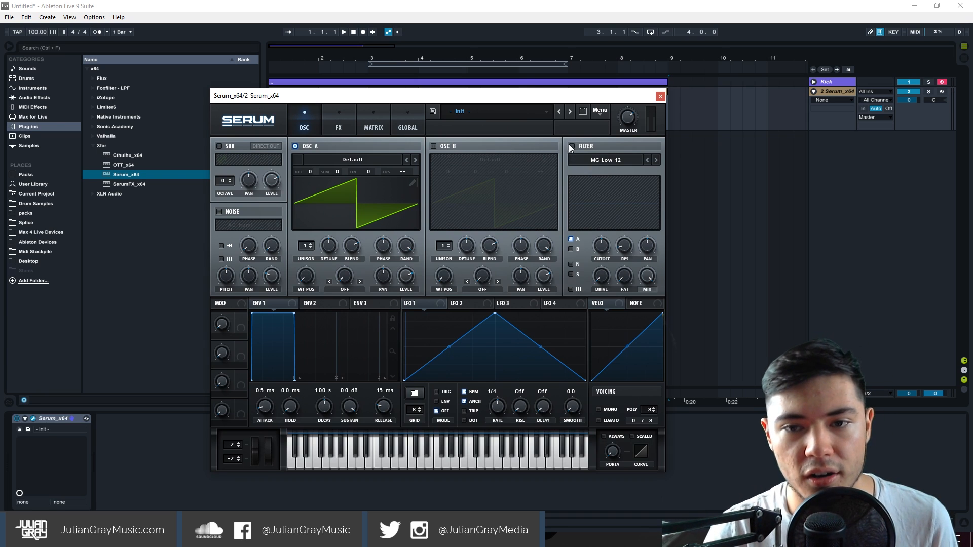
Step: Arm the Serum track and play a few notes to audition the Init patch, keeping the plug-in window in view
click(774, 72)
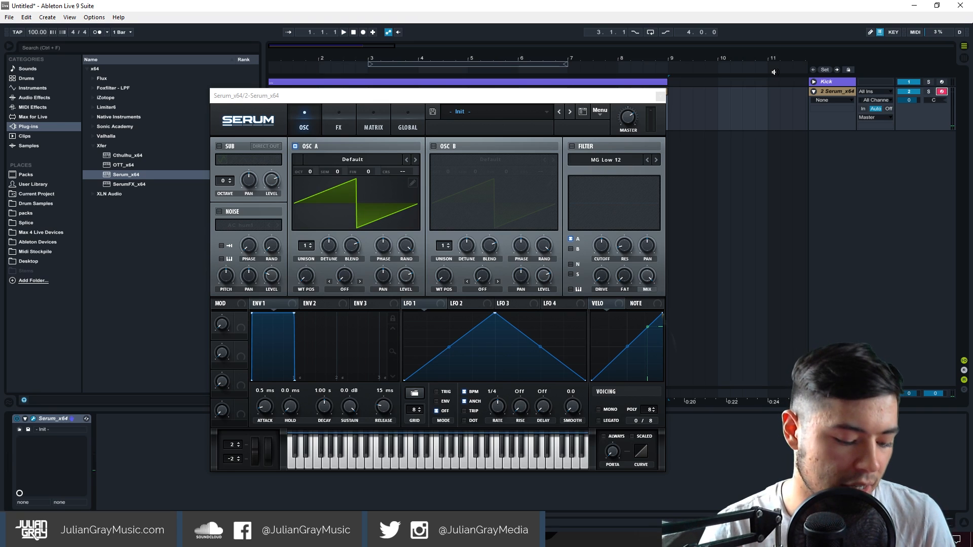
key(a)
key(s)
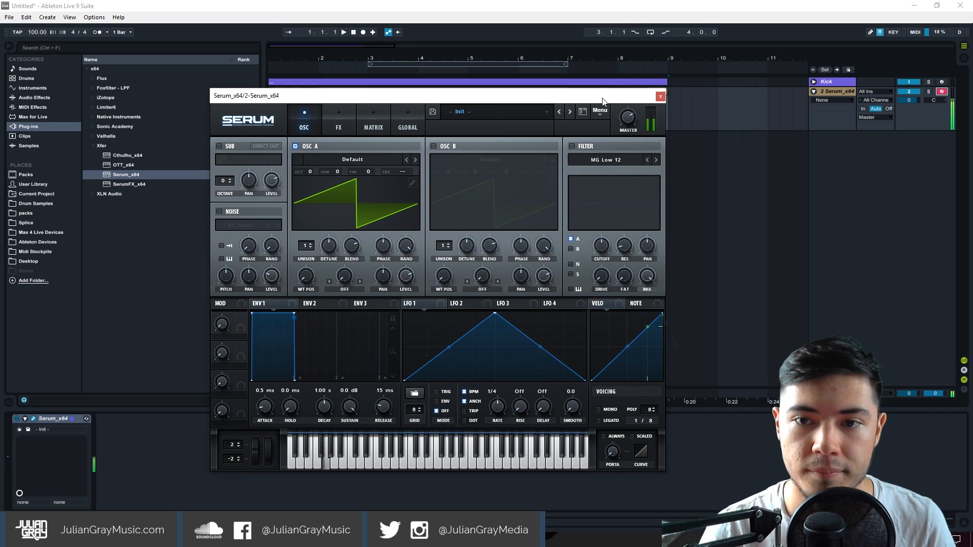
drag(602, 99, 661, 99)
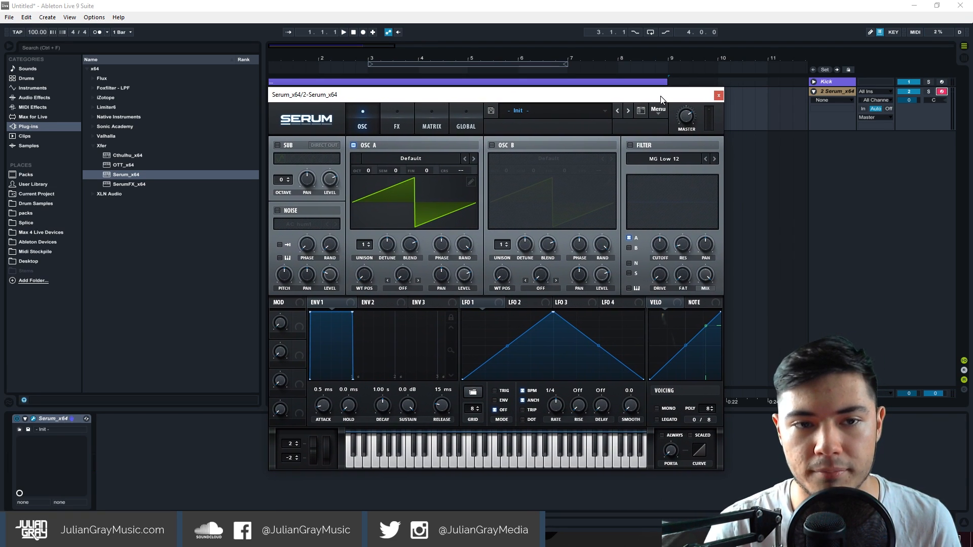
Step: Turn on Serum's MG Low 12 filter and sweep its cutoff and resonance while auditioning notes, leaving the cutoff open
click(630, 146)
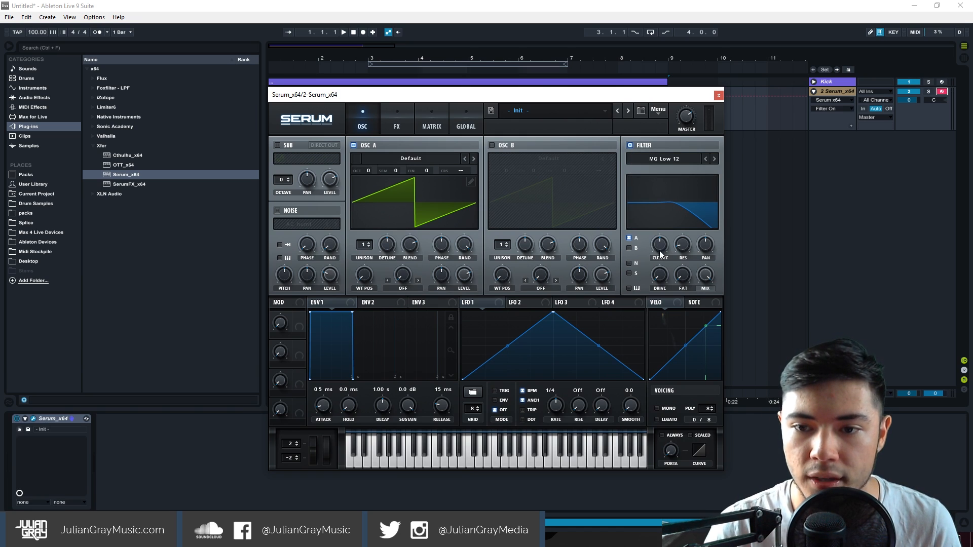
drag(659, 251, 709, 121)
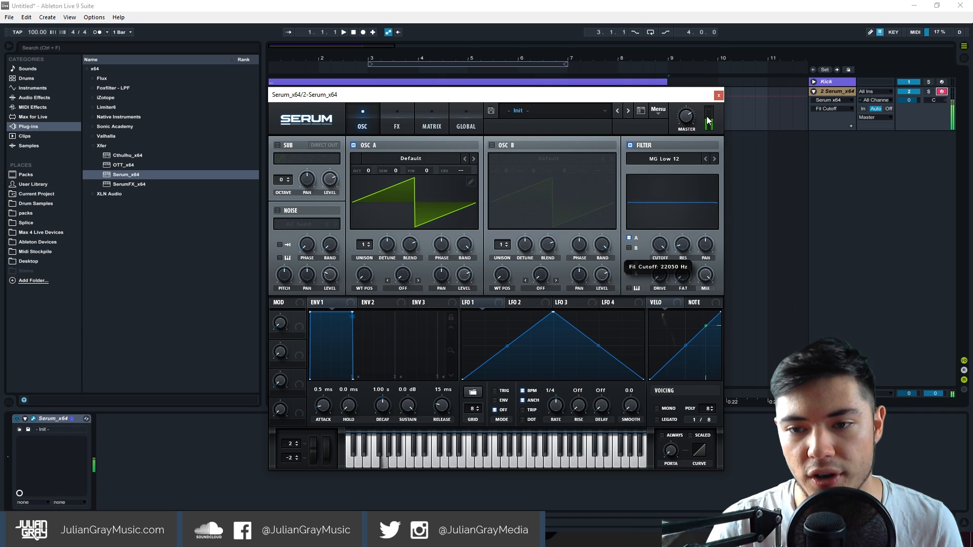
drag(685, 235, 685, 224)
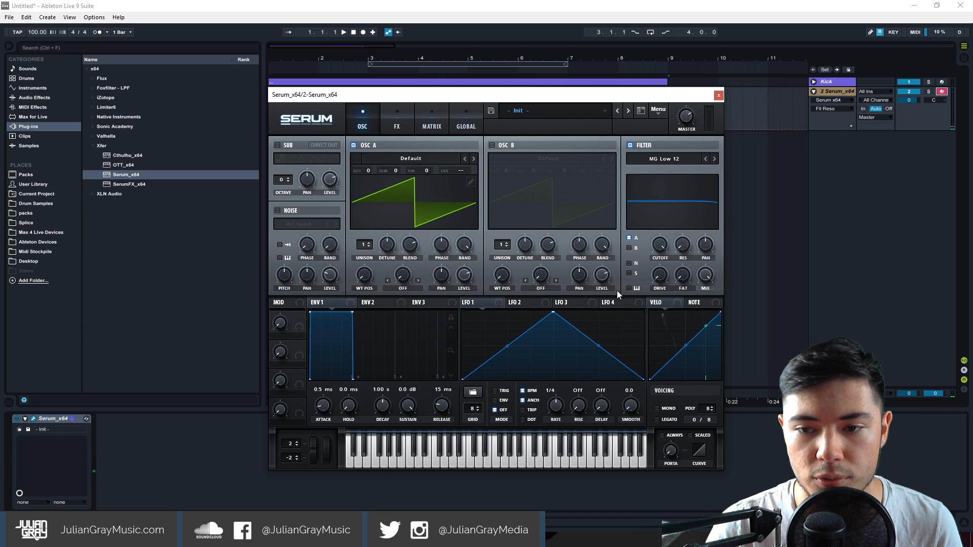
drag(662, 249, 659, 304)
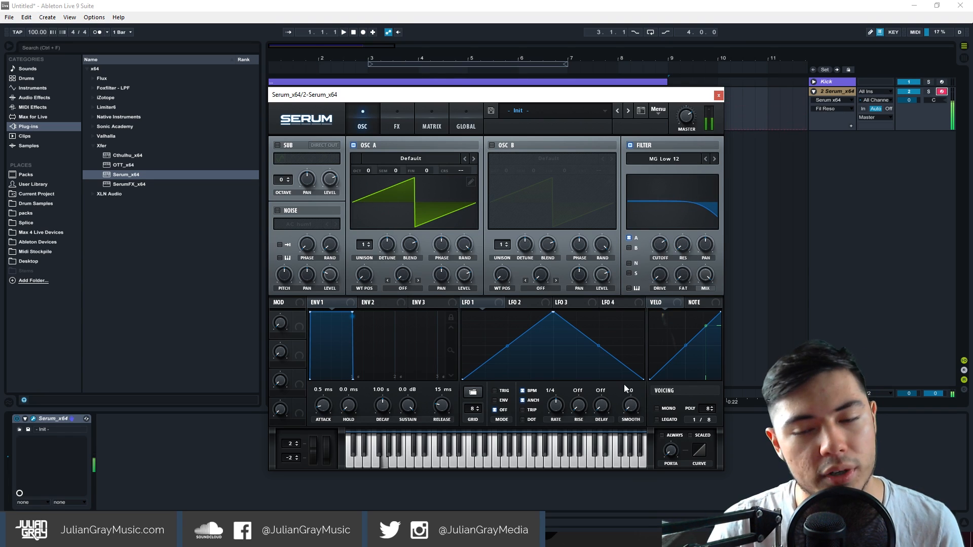
drag(661, 245, 692, 156)
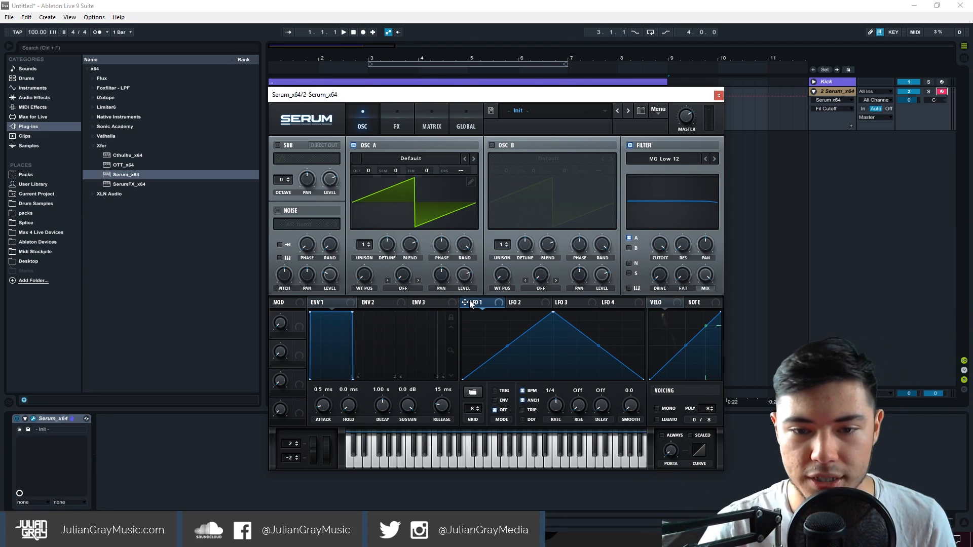
Step: Assign LFO 1 to the filter cutoff and adjust the cutoff up to 22050 Hz while auditioning a note
drag(660, 247, 654, 246)
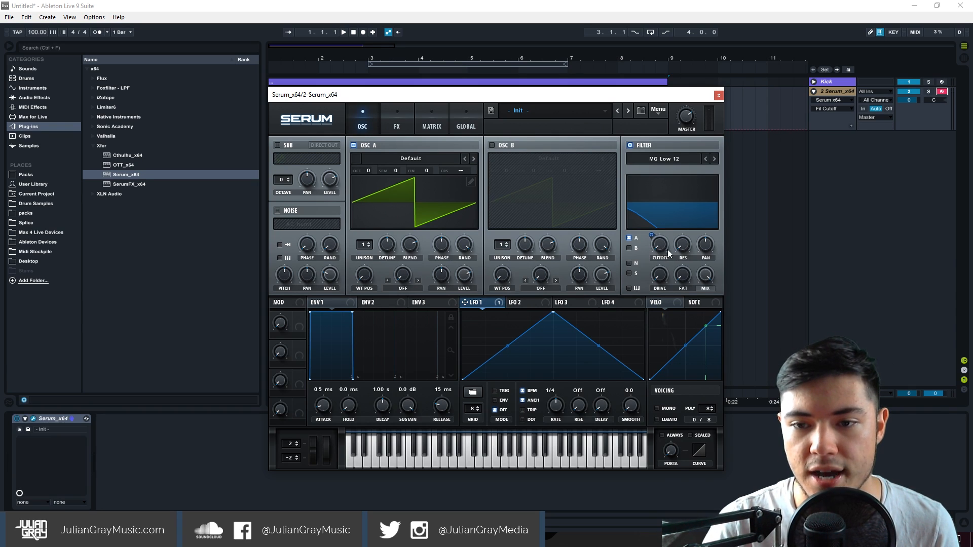
drag(657, 248, 685, 219)
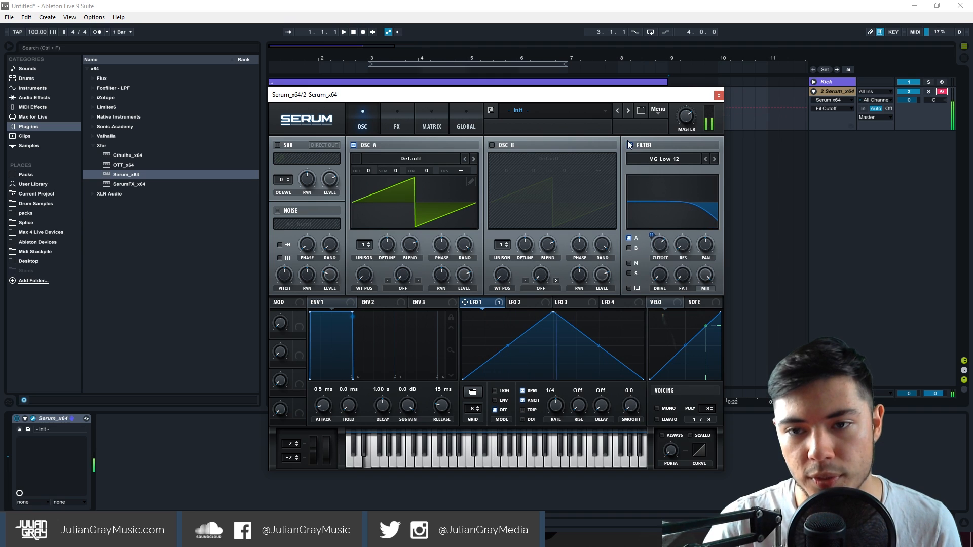
mouse_move(658, 248)
mouse_down()
mouse_move(668, 251)
mouse_move(661, 335)
mouse_move(682, 225)
mouse_move(658, 315)
mouse_move(665, 263)
mouse_up()
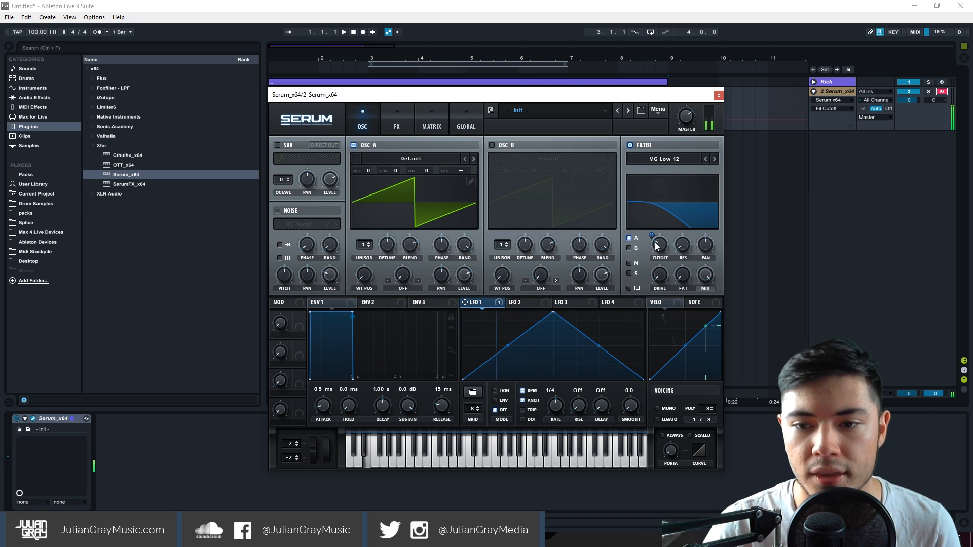
drag(669, 244, 671, 242)
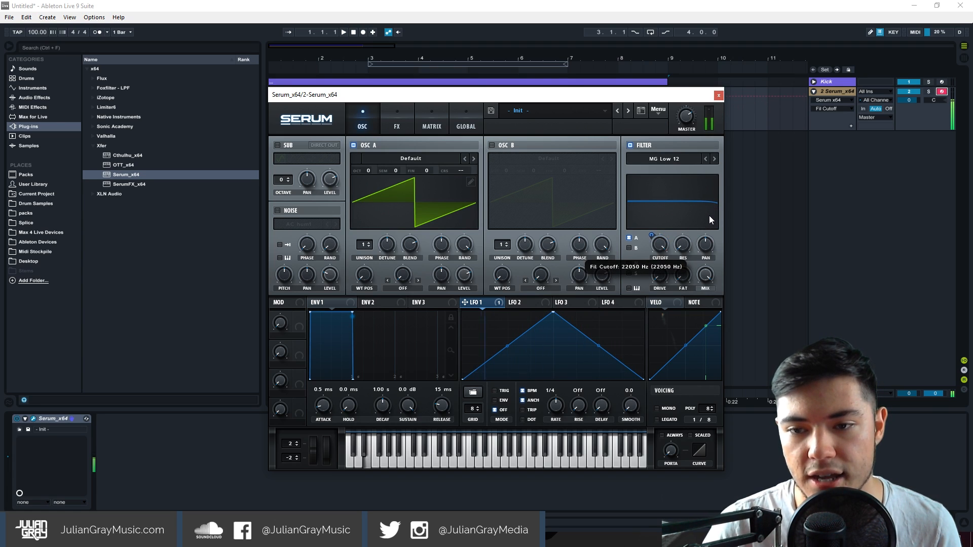
Step: Reshape LFO 1 into an inward-curving downward slope starting at its peak, and set its rate to 1/8
drag(555, 314, 413, 300)
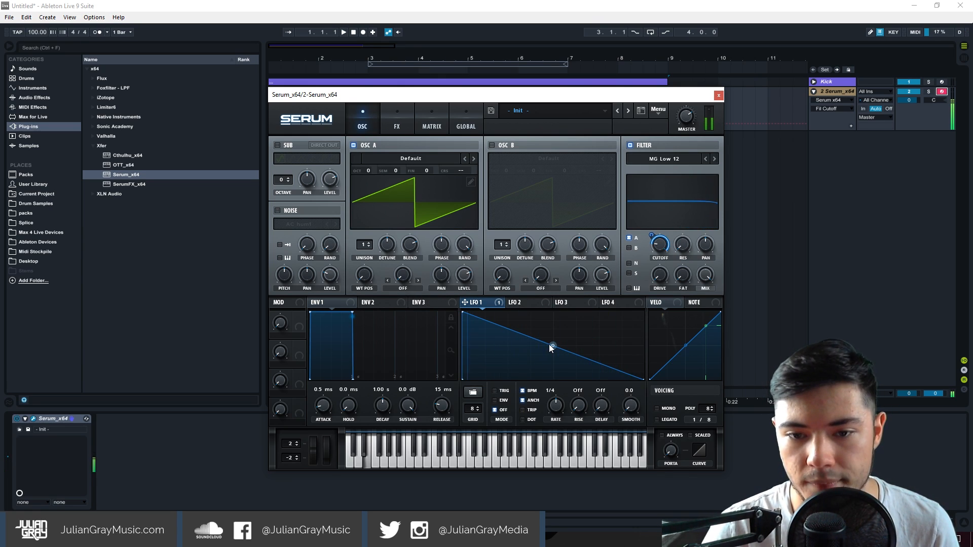
drag(553, 347, 557, 355)
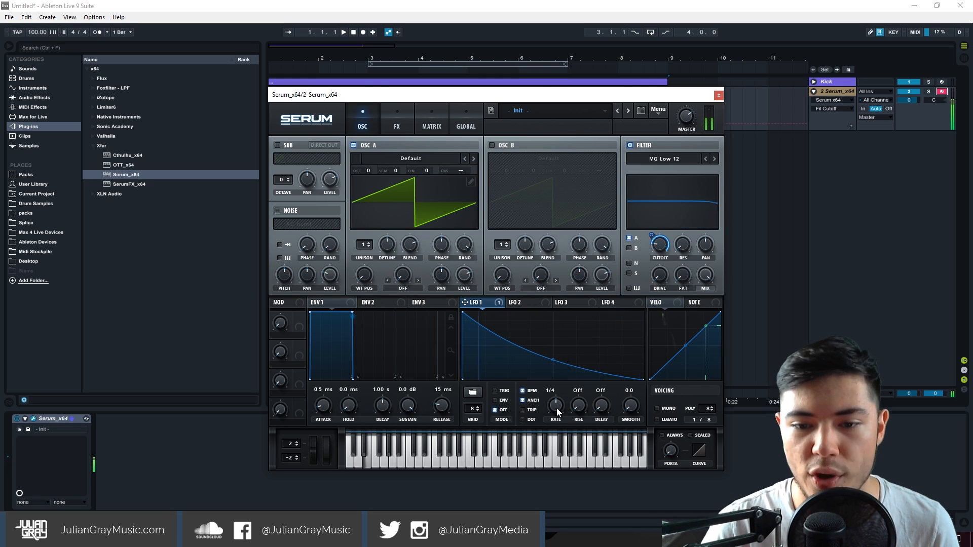
drag(557, 409, 564, 406)
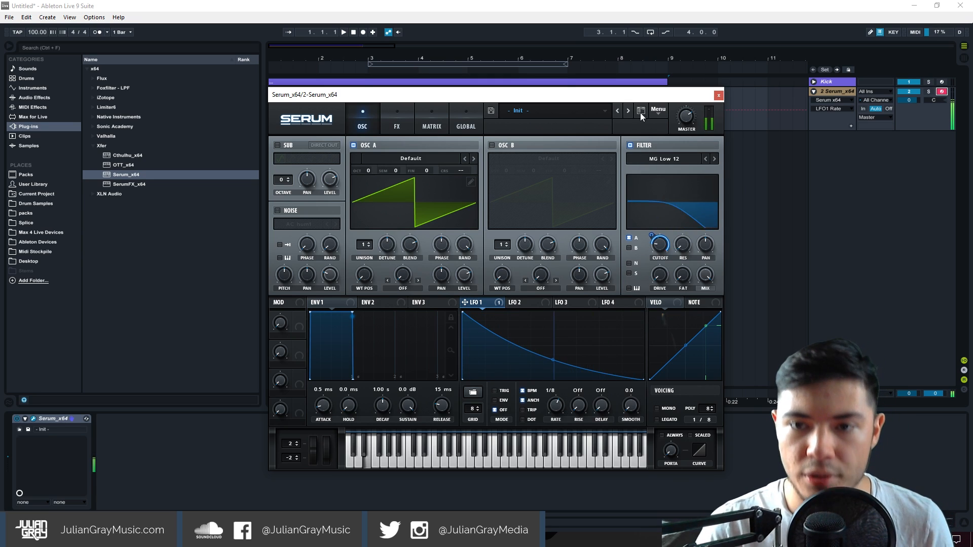
Step: Set oscillator A's octave to -1 and its unison to 5 voices, and adjust the unison detune
click(369, 169)
drag(369, 169, 357, 174)
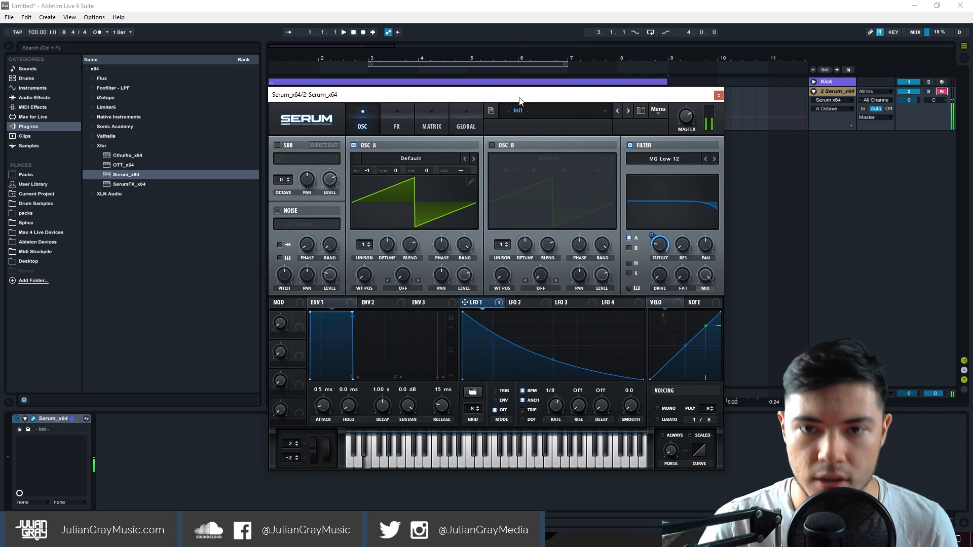
drag(520, 100, 521, 105)
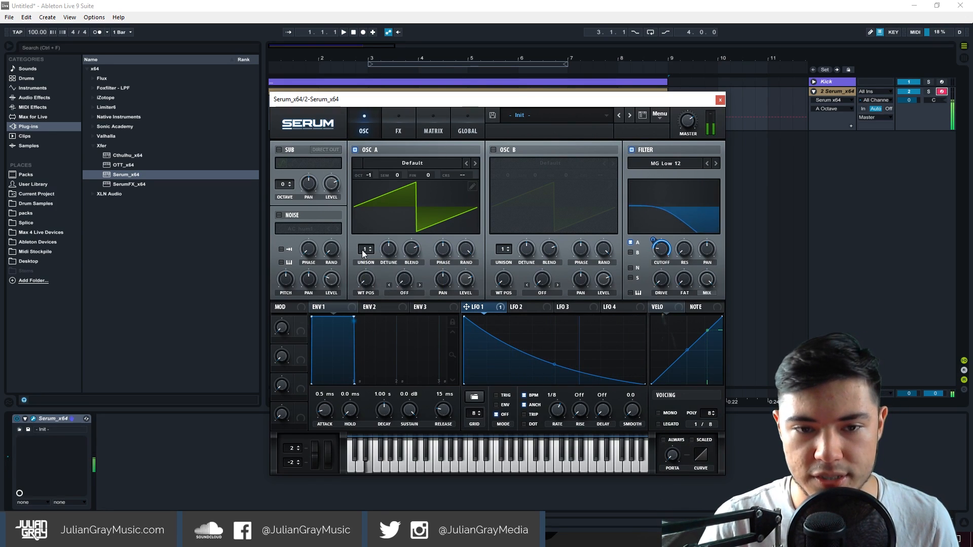
scroll(365, 251, up, 2)
mouse_move(377, 250)
mouse_down()
mouse_move(397, 245)
mouse_move(380, 249)
mouse_up()
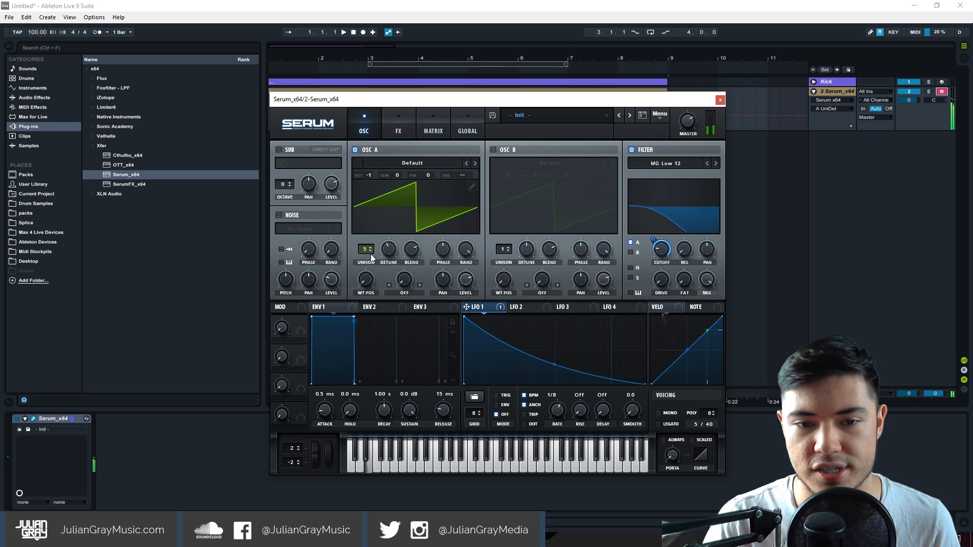
Step: Turn on Serum's distortion effect in Downsample mode and adjust its drive
drag(399, 102, 399, 93)
click(403, 108)
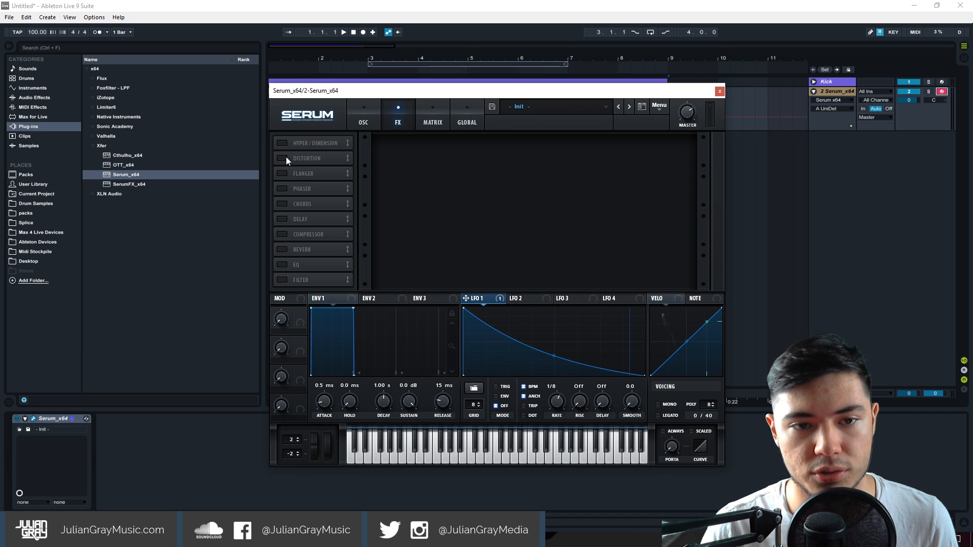
click(286, 157)
click(434, 153)
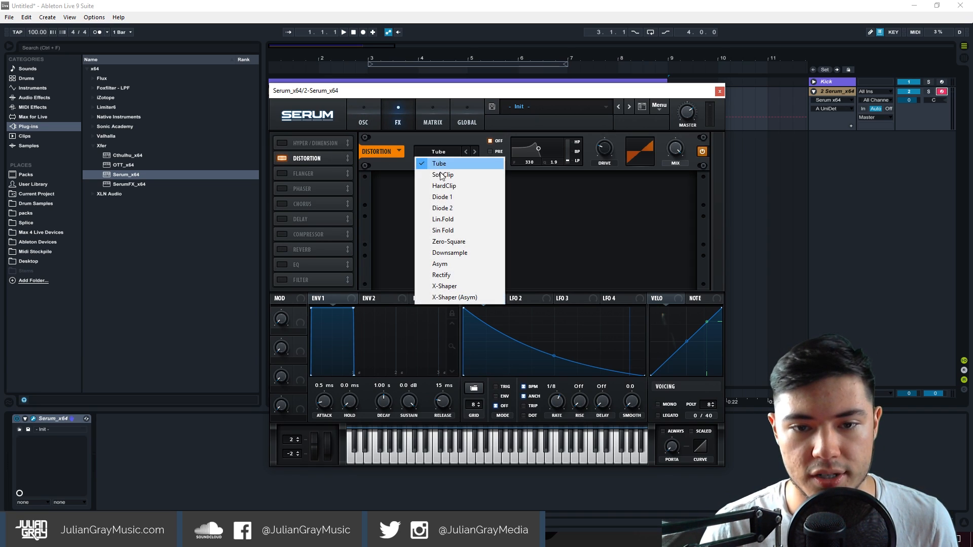
click(457, 252)
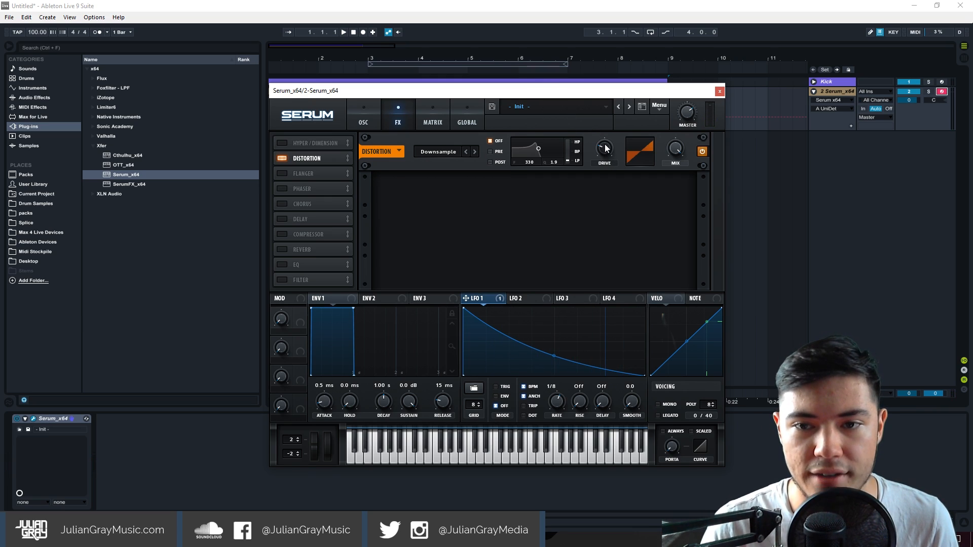
drag(606, 148, 619, 138)
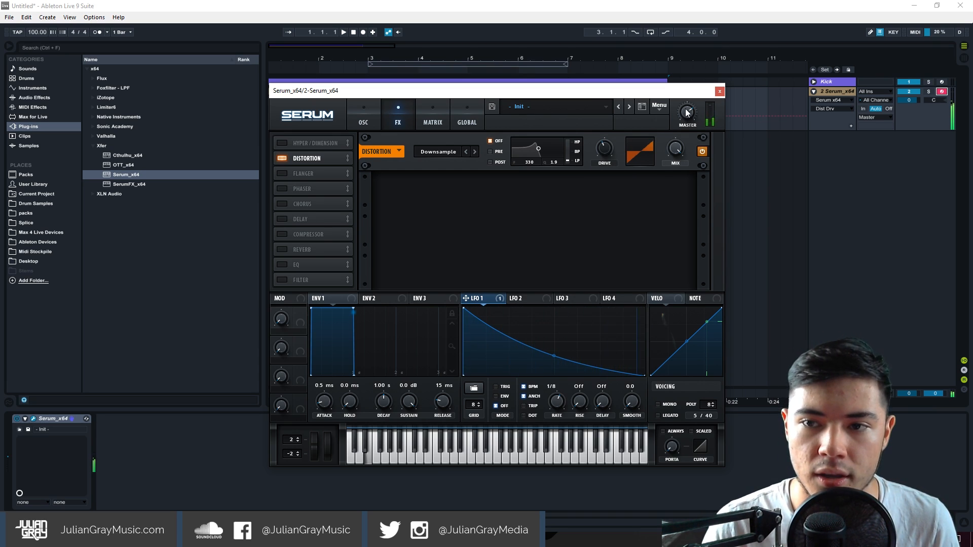
Step: Write a single E1 note spanning all 8 bars in the Serum track's MIDI clip
click(720, 92)
click(604, 93)
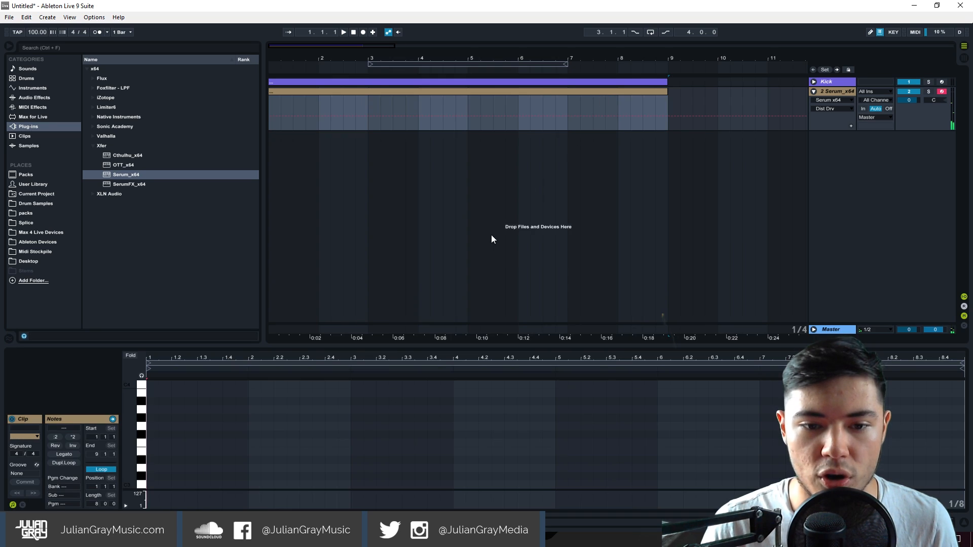
scroll(188, 412, up, 5)
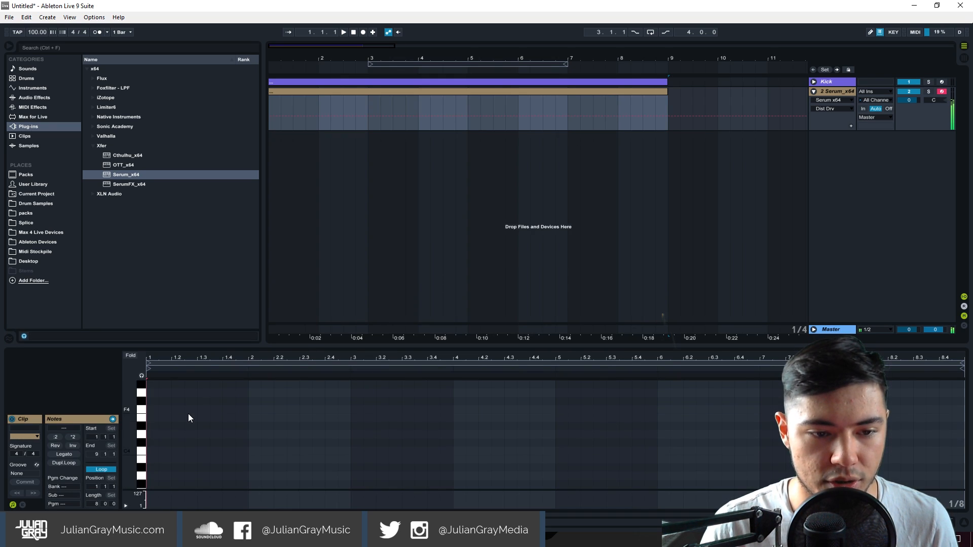
click(425, 91)
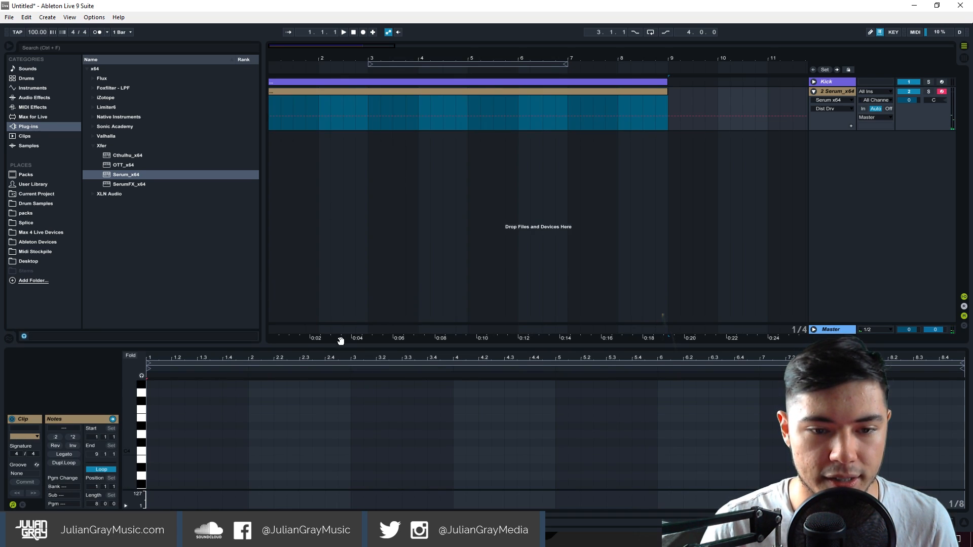
drag(328, 344, 325, 218)
click(268, 327)
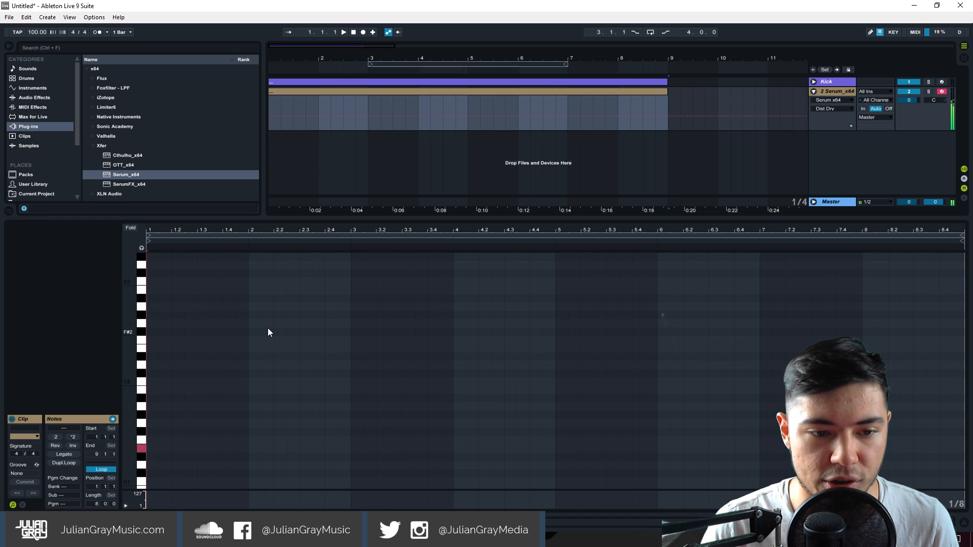
double_click(152, 375)
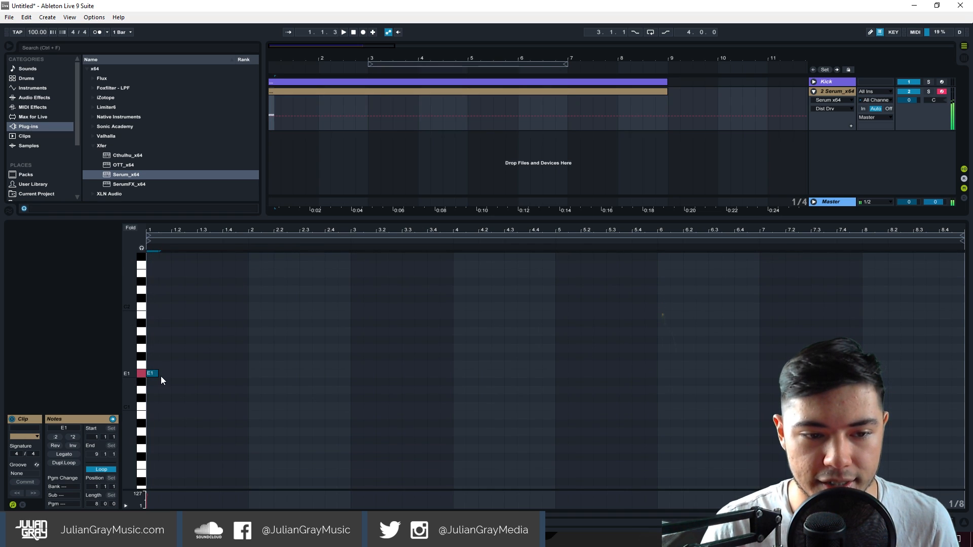
drag(160, 376, 850, 375)
Step: Play the kick and the sustained bass note together from the start of the arrangement
click(668, 106)
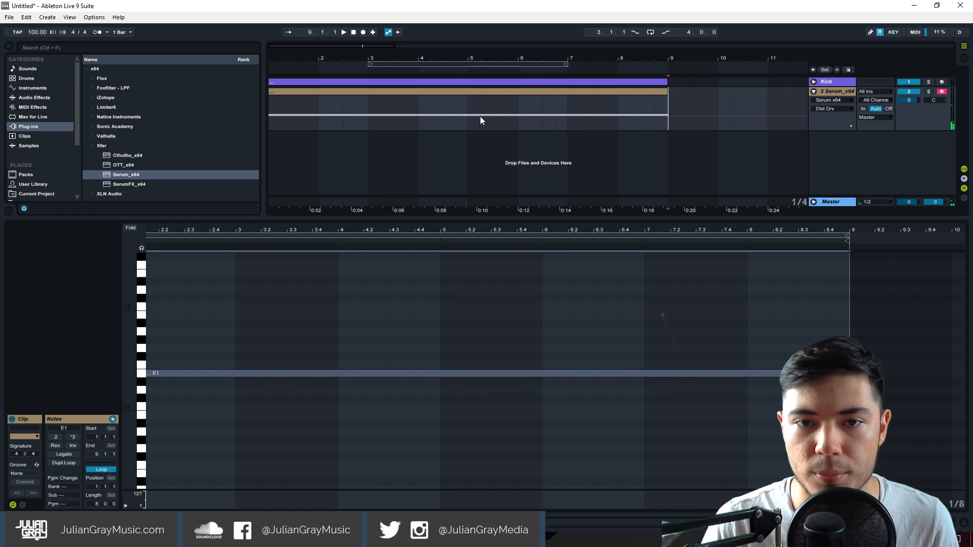
click(352, 32)
click(345, 30)
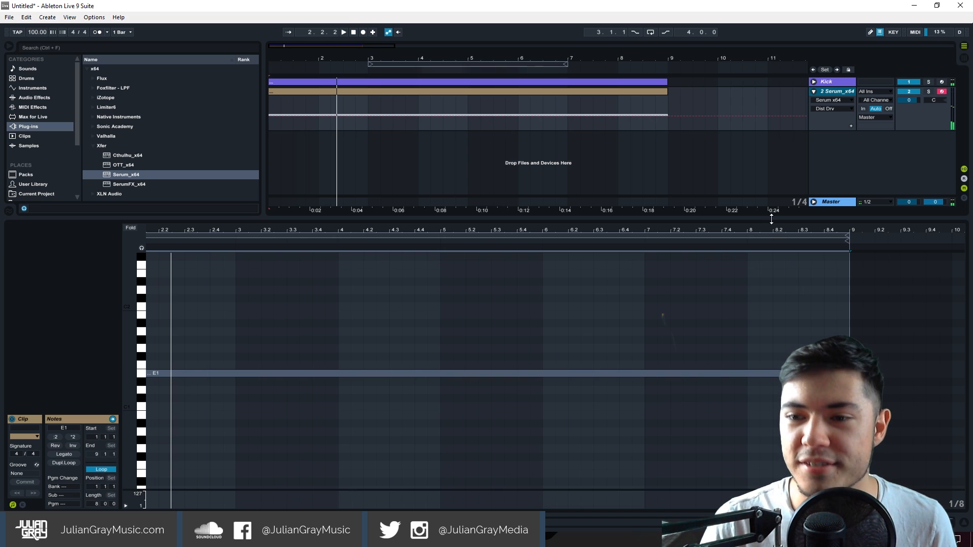
Step: Add a Compressor audio effect after Serum on the bass track
drag(771, 219, 768, 310)
key(shift+Tab)
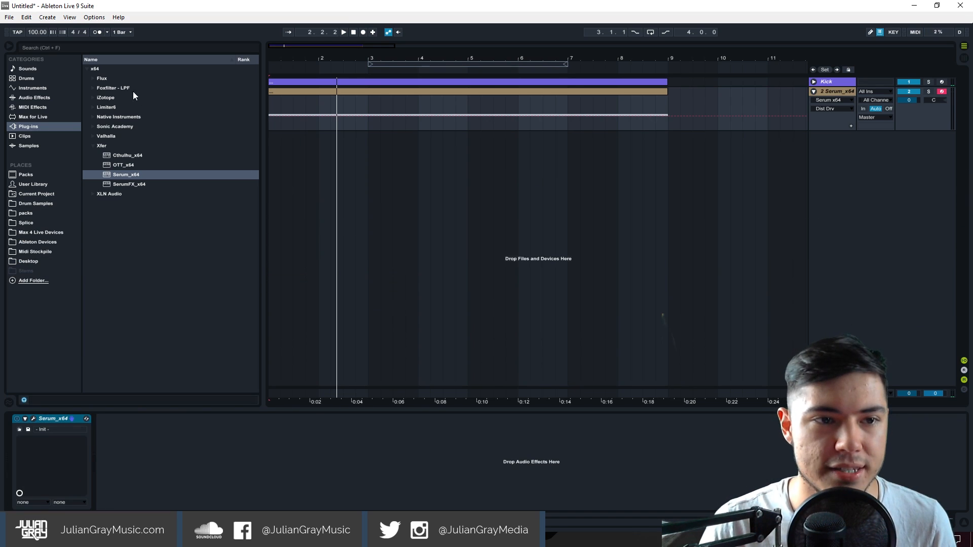
click(439, 93)
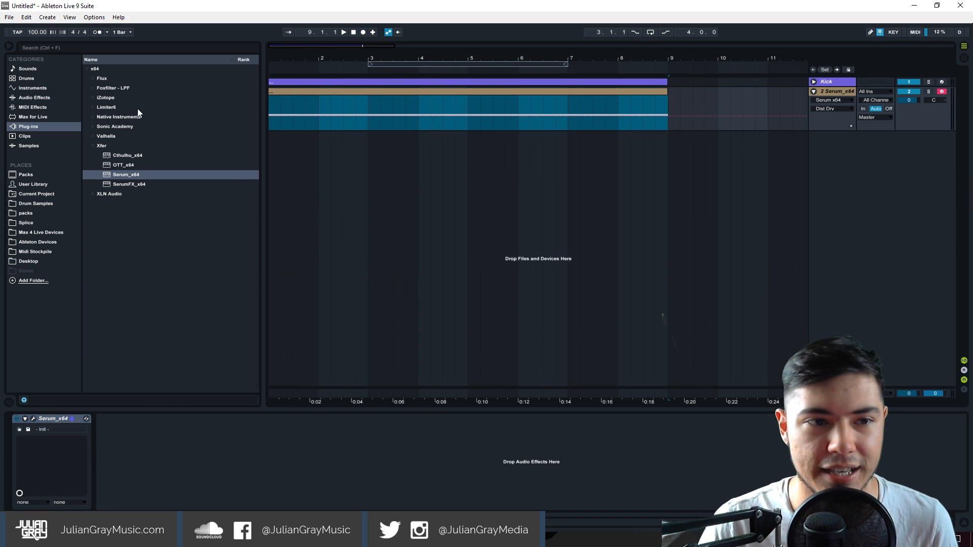
click(34, 98)
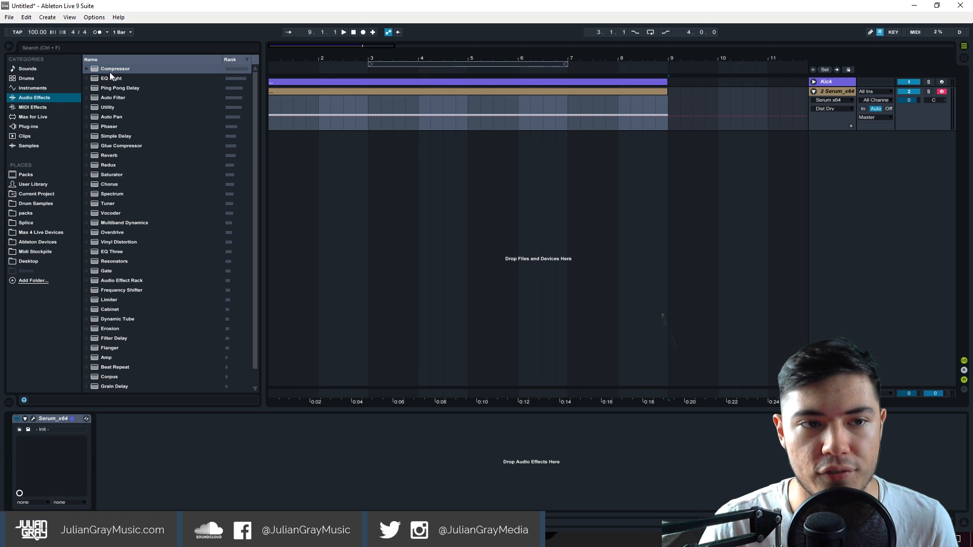
drag(110, 72, 321, 98)
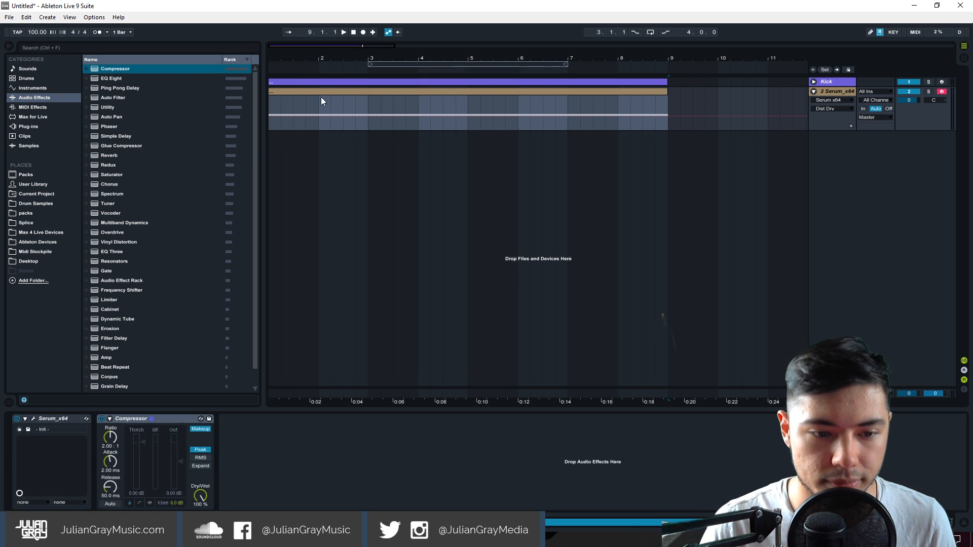
Step: Sidechain the Compressor from the Kick track, with the threshold at -inf dB and the ratio at inf : 1
click(109, 419)
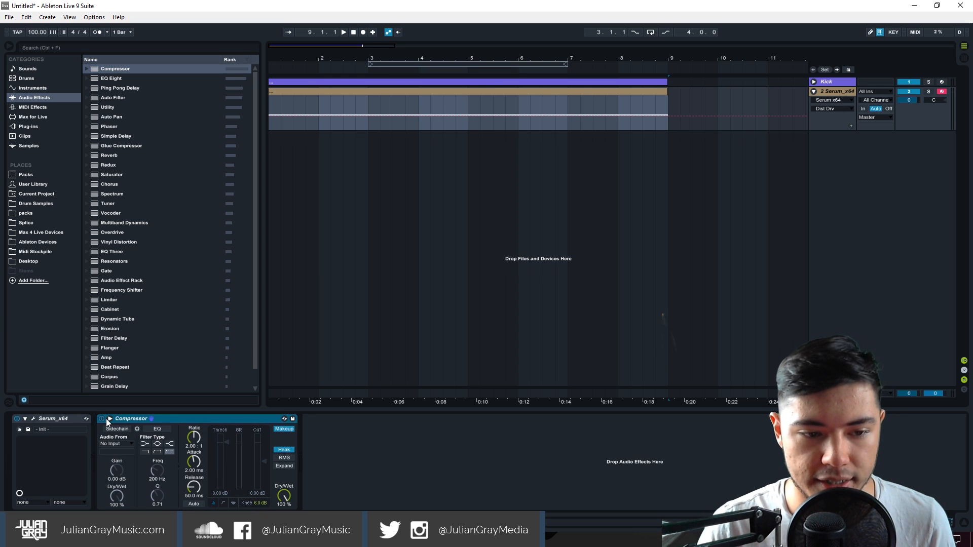
click(114, 430)
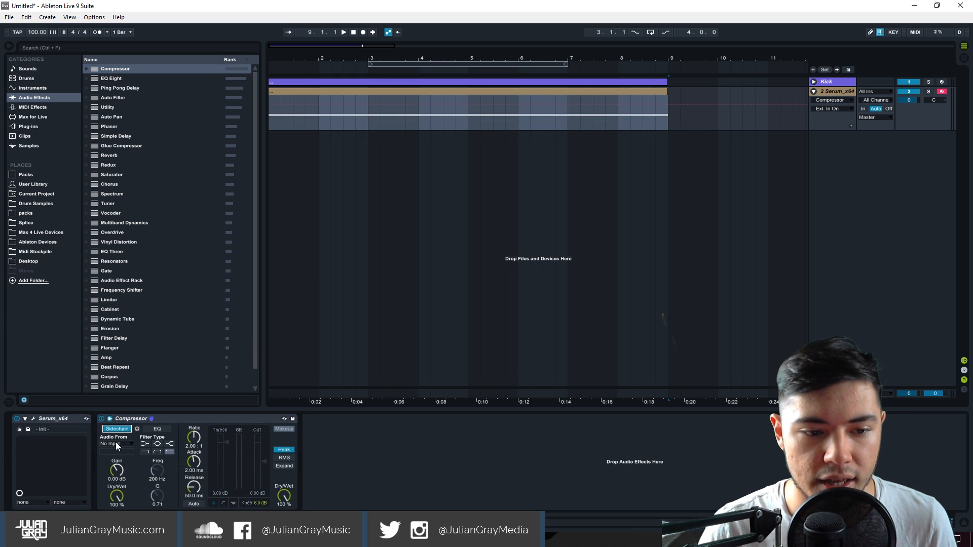
click(116, 443)
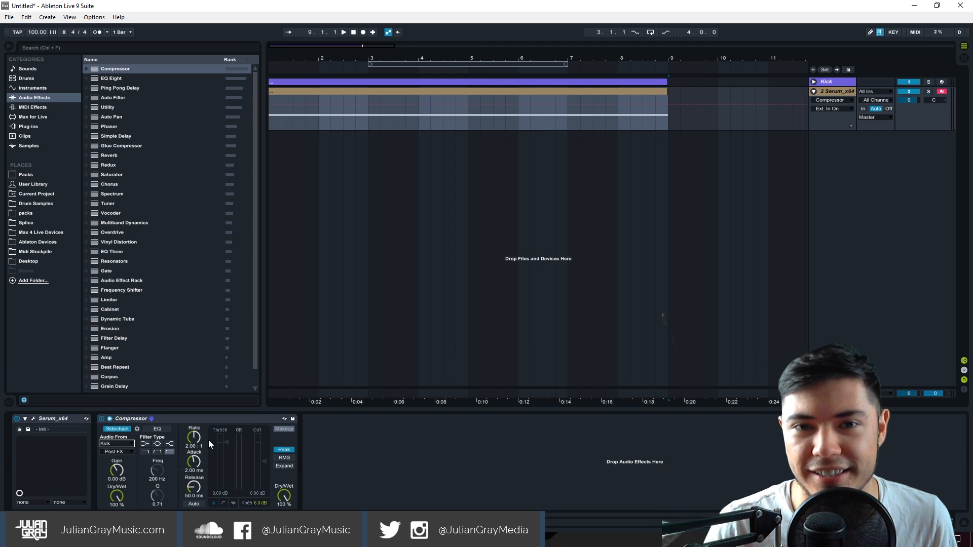
click(109, 442)
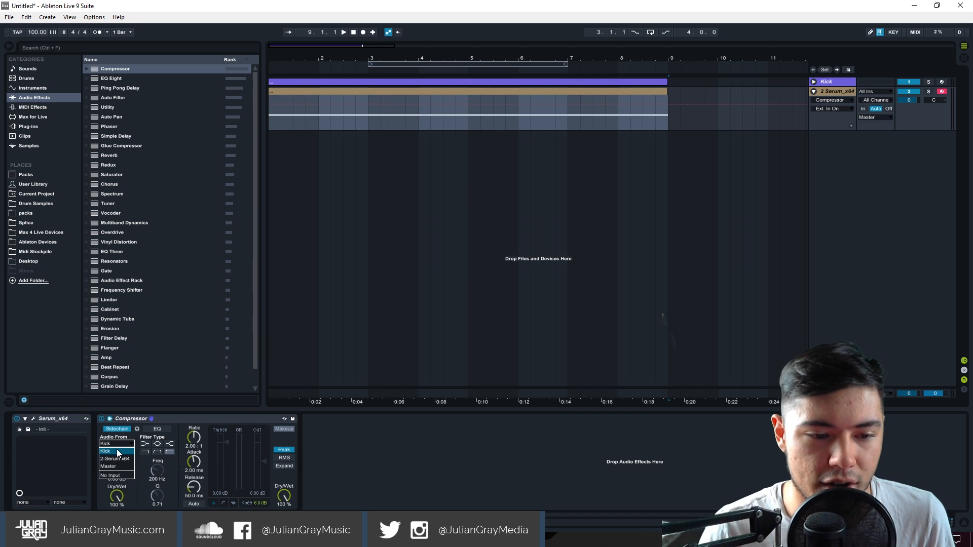
drag(219, 461, 219, 489)
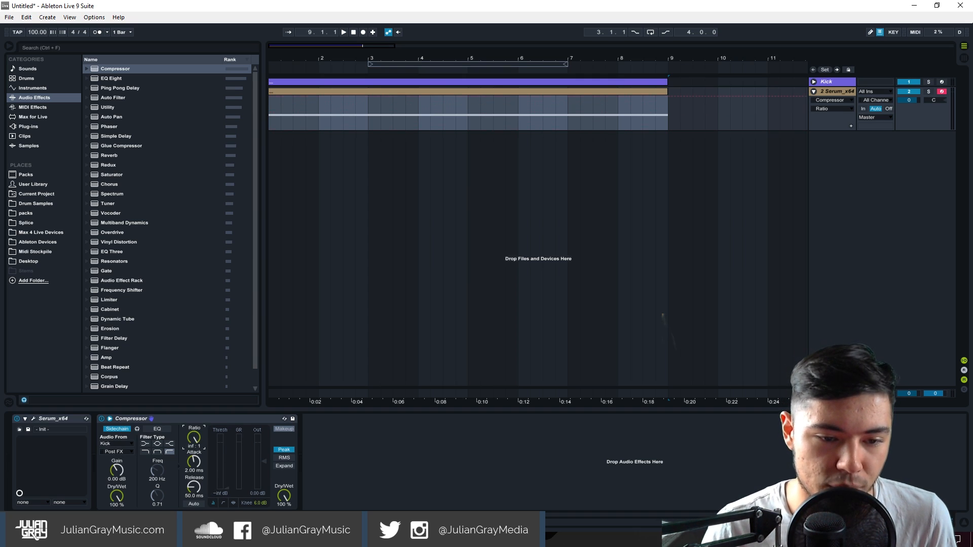
Step: Enable the Compressor's sidechain EQ and set its frequency to 1.27 kHz during playback
click(158, 429)
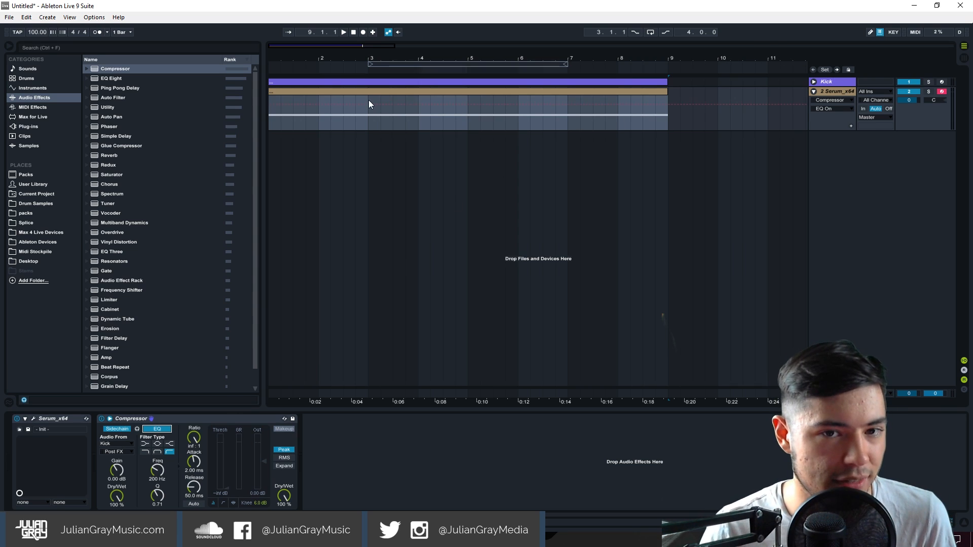
click(157, 471)
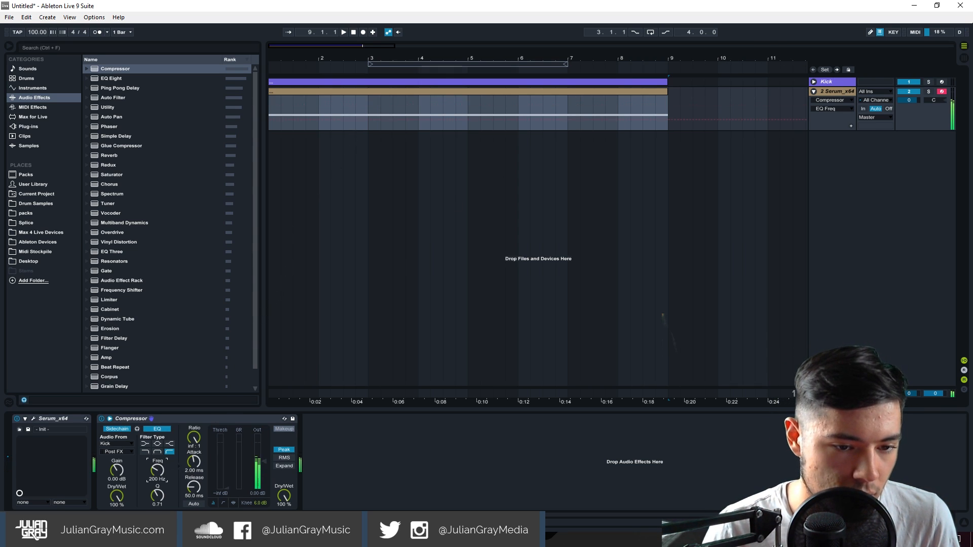
key(space)
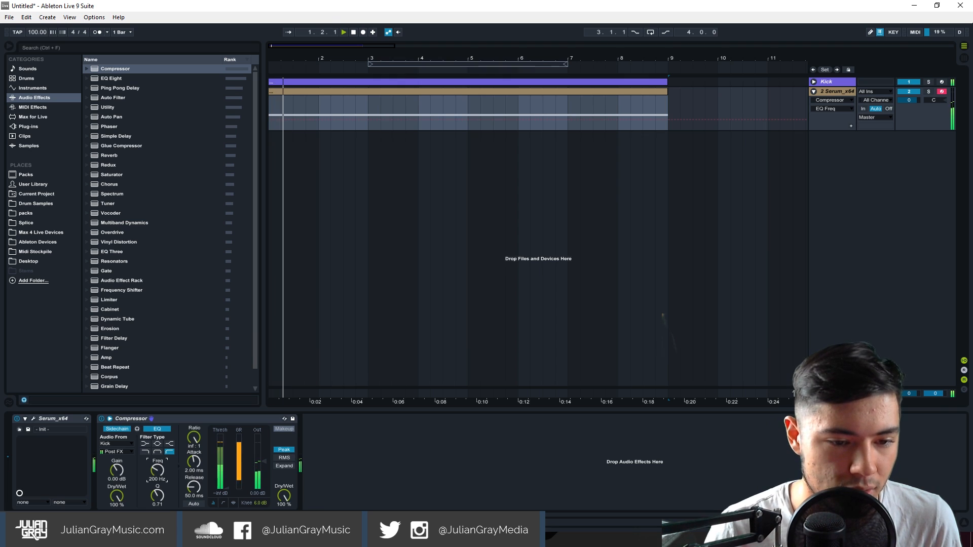
click(244, 421)
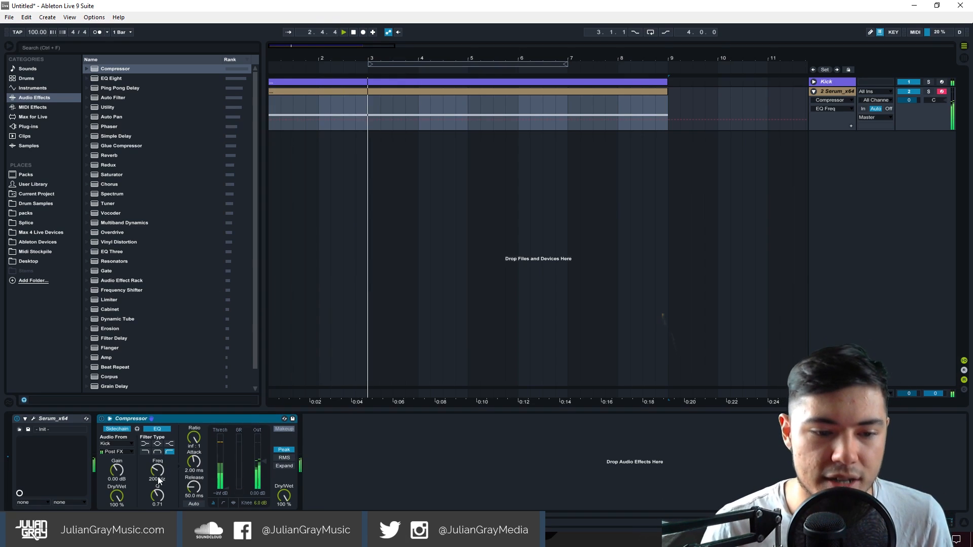
drag(158, 468, 158, 423)
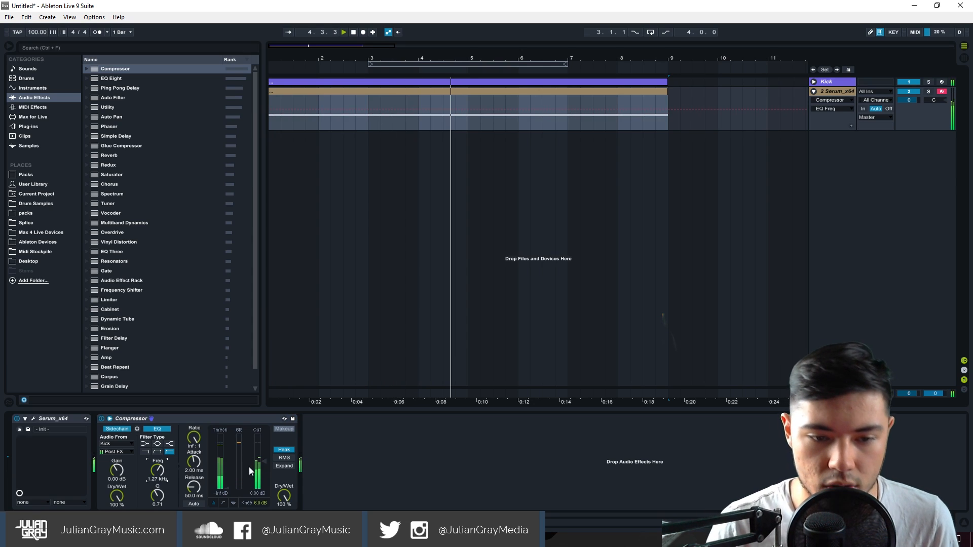
key(space)
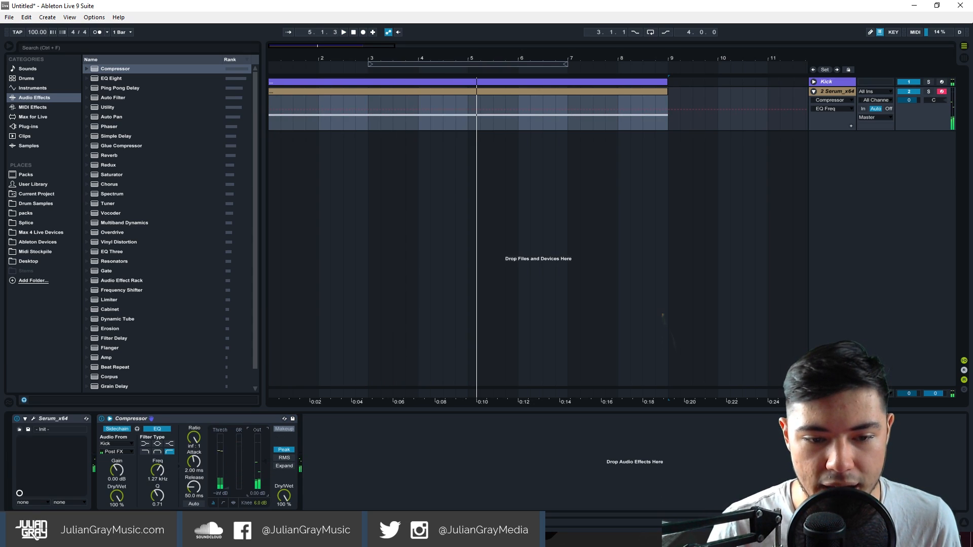
Step: Raise the Compressor's output gain to 8.26 dB and play back the sidechained bass with the kick
drag(265, 464, 264, 447)
key(space)
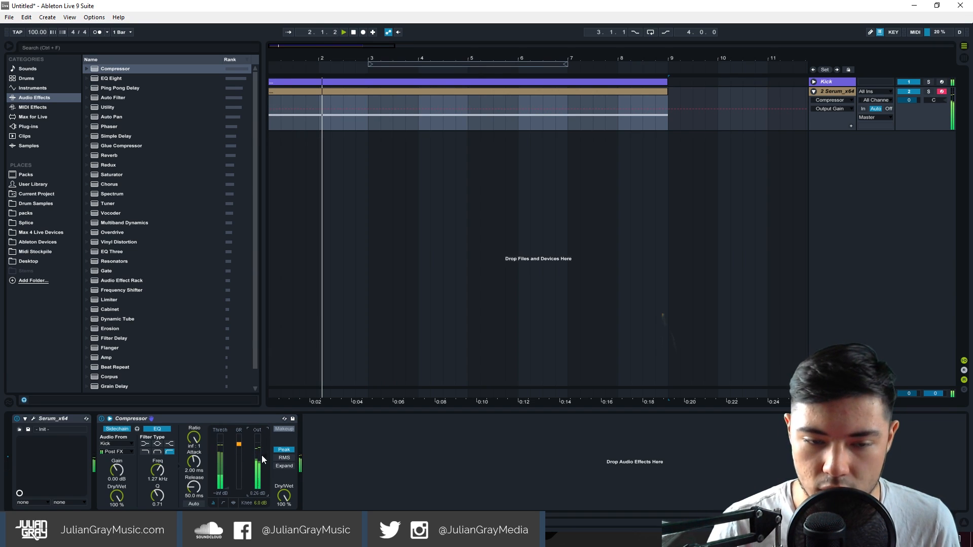
click(667, 103)
click(667, 99)
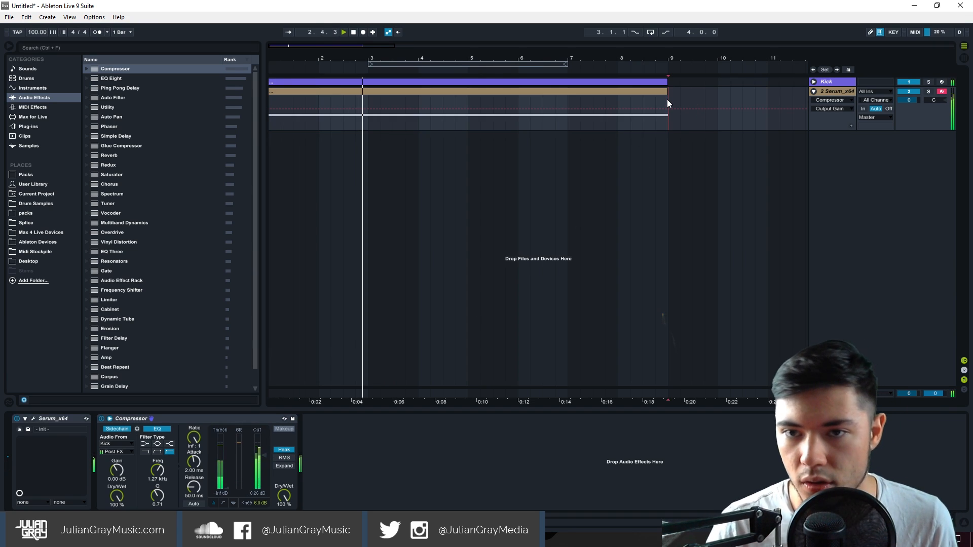
click(585, 91)
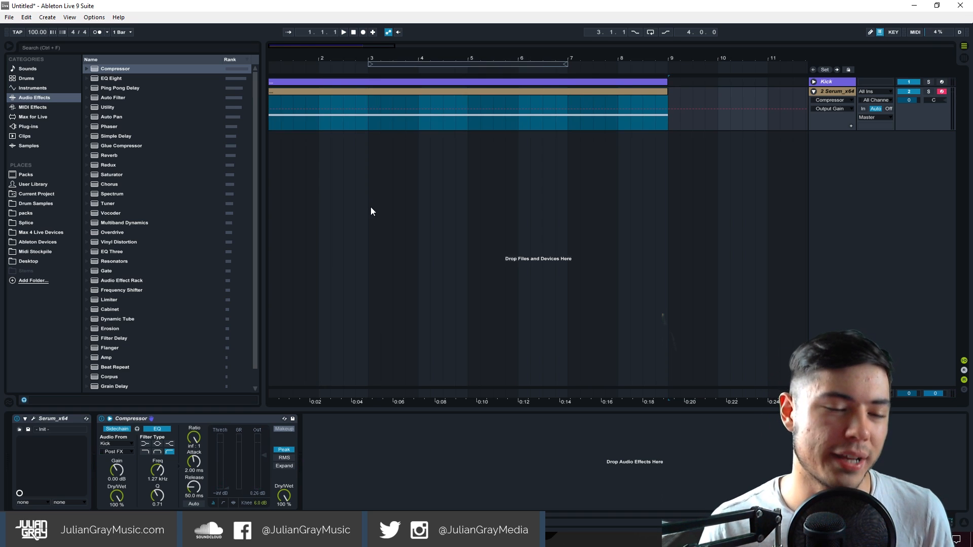
Step: Reopen Serum and assign Macro 1 to the filter cutoff
click(34, 418)
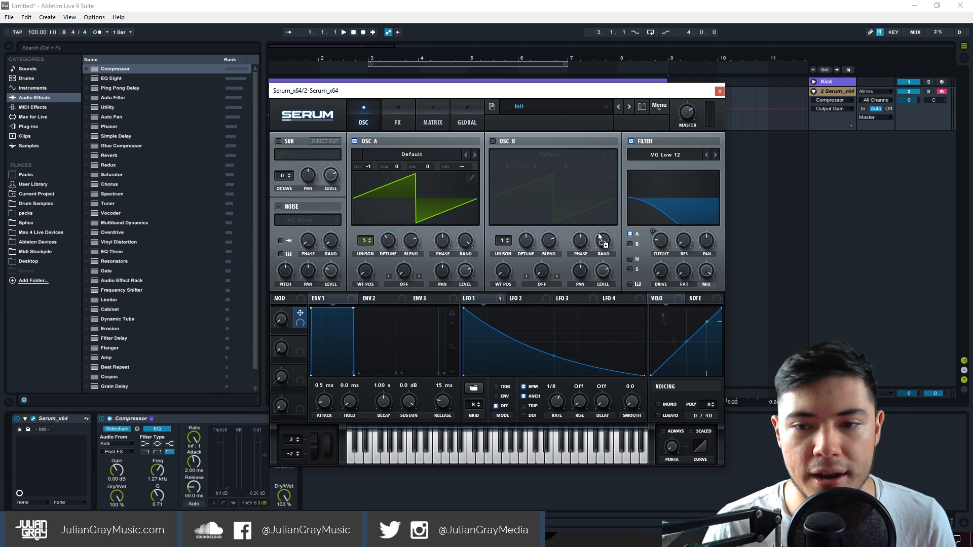
drag(600, 238, 659, 242)
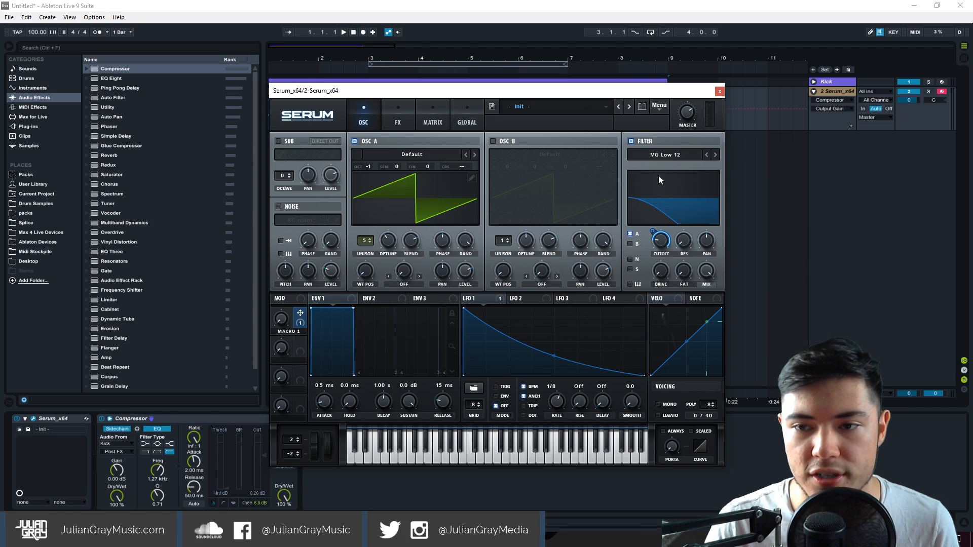
drag(582, 94, 663, 93)
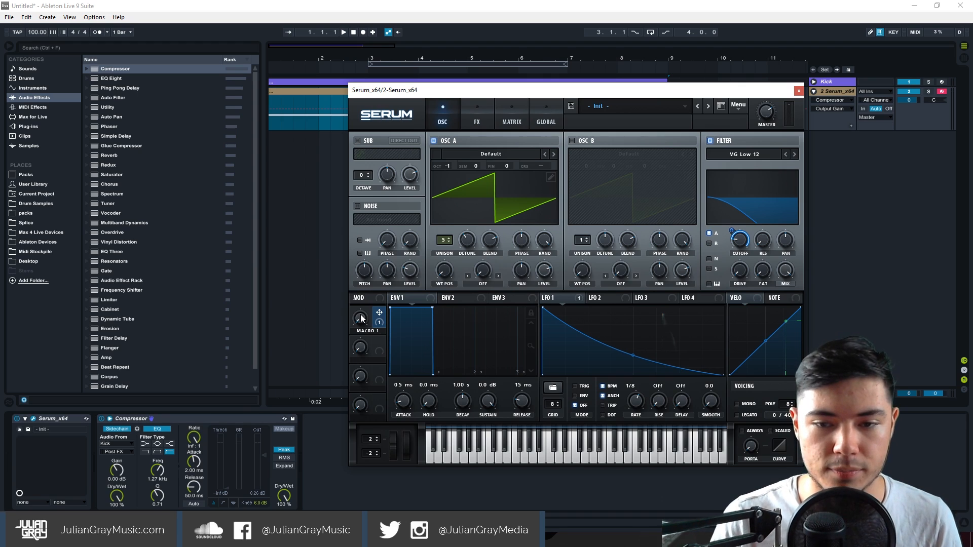
Step: Sweep Macro 1 during playback to audition its effect on the bass filter
key(space)
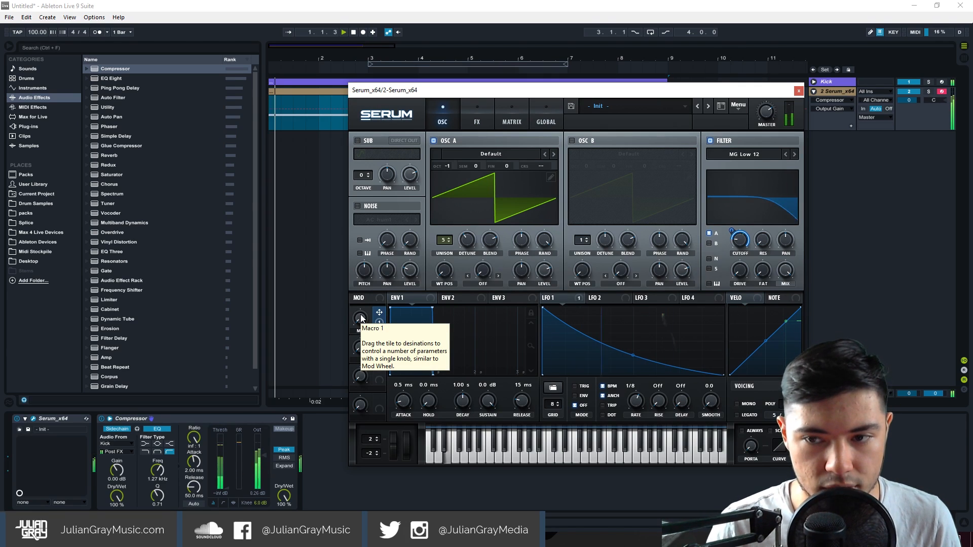
mouse_move(361, 318)
mouse_down()
mouse_move(415, 171)
mouse_move(367, 313)
mouse_move(381, 272)
mouse_move(352, 312)
mouse_up()
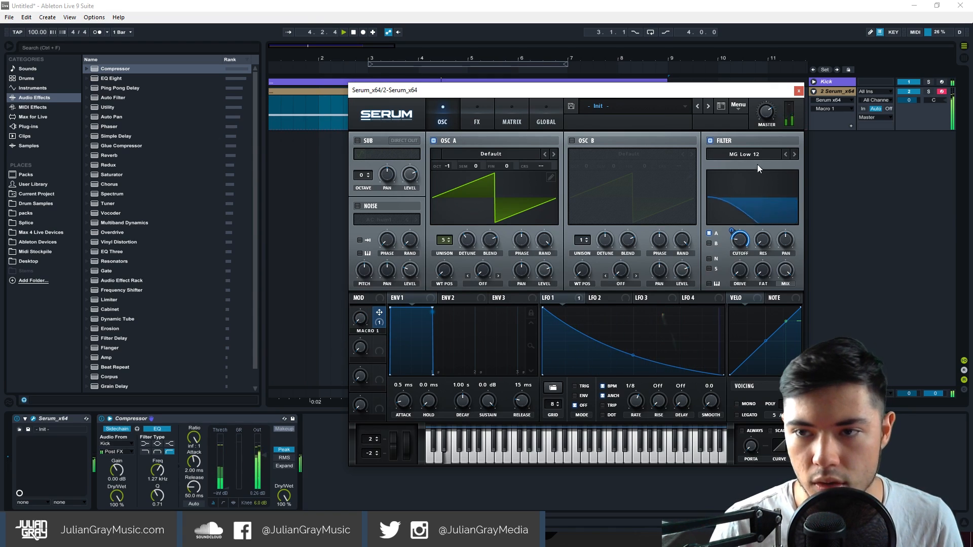
mouse_move(357, 317)
key(space)
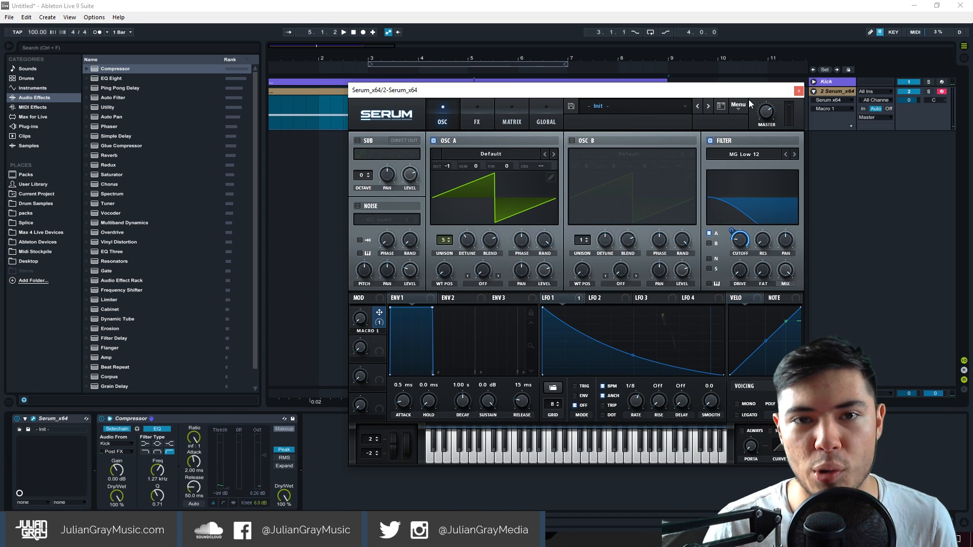
Step: Rename Serum's Macro 1 to "cut"
drag(360, 318, 369, 291)
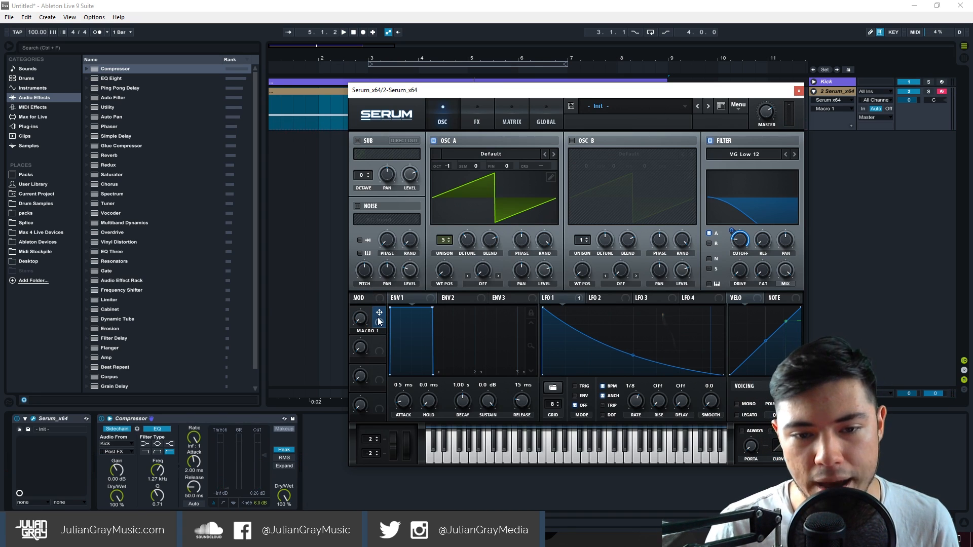
drag(735, 236, 739, 239)
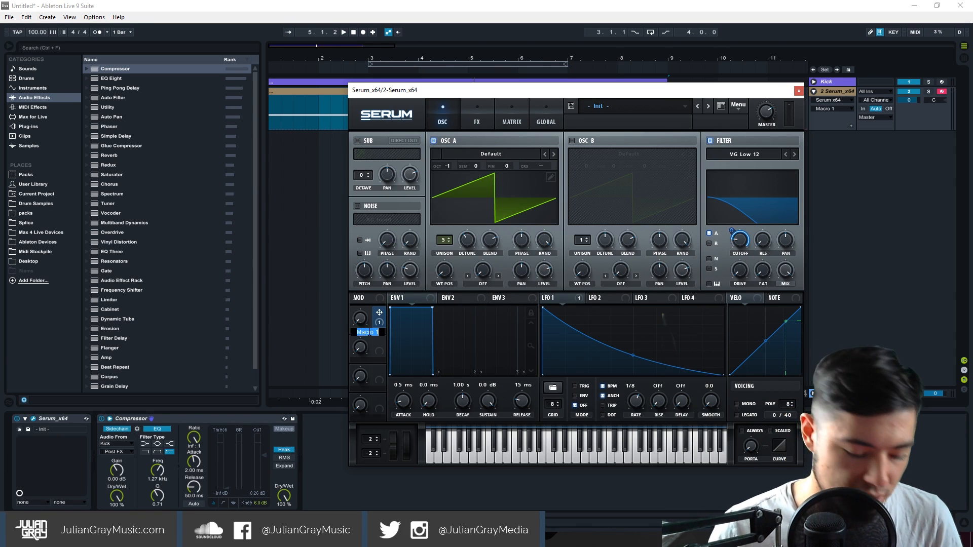
text(cut)
key(Return)
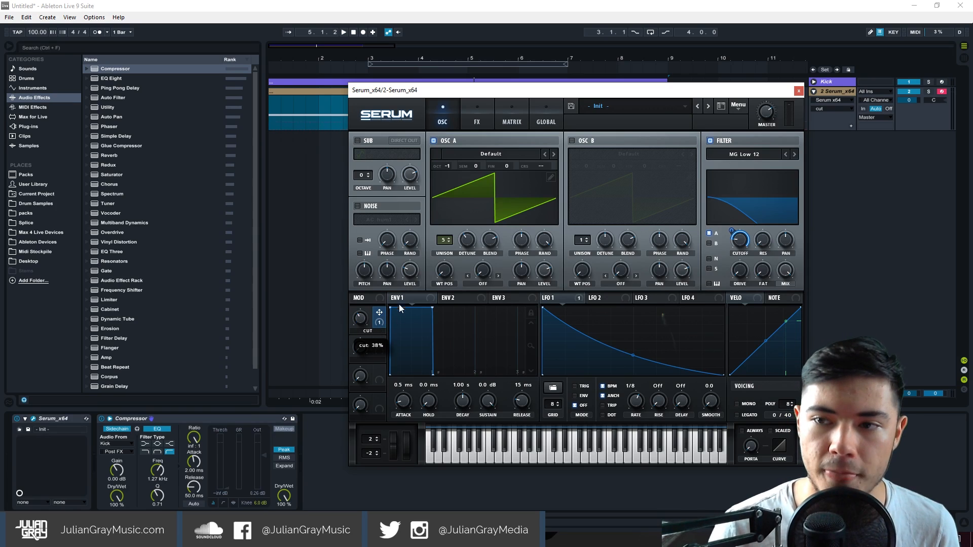
Step: Set the cut macro to 0% and show its automation on the Serum track
drag(677, 90, 691, 182)
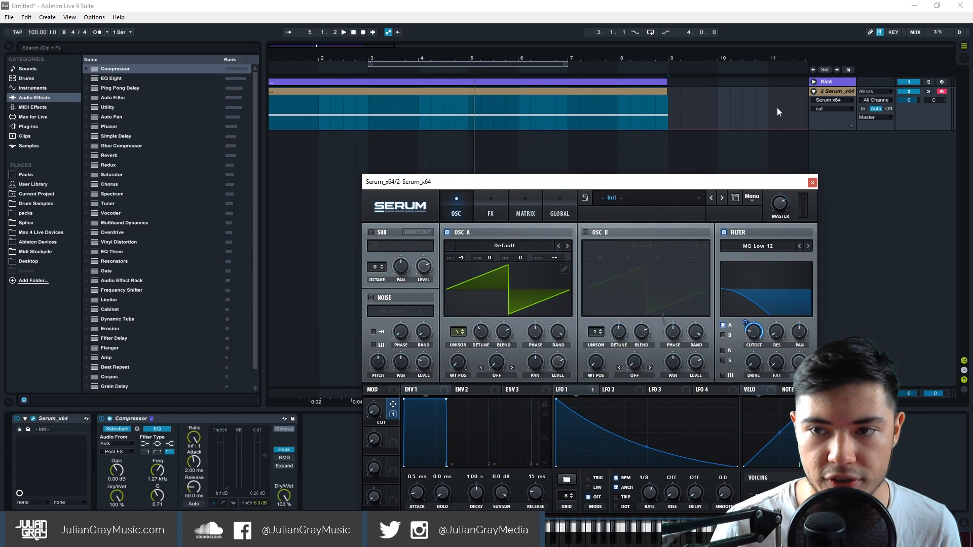
mouse_move(381, 415)
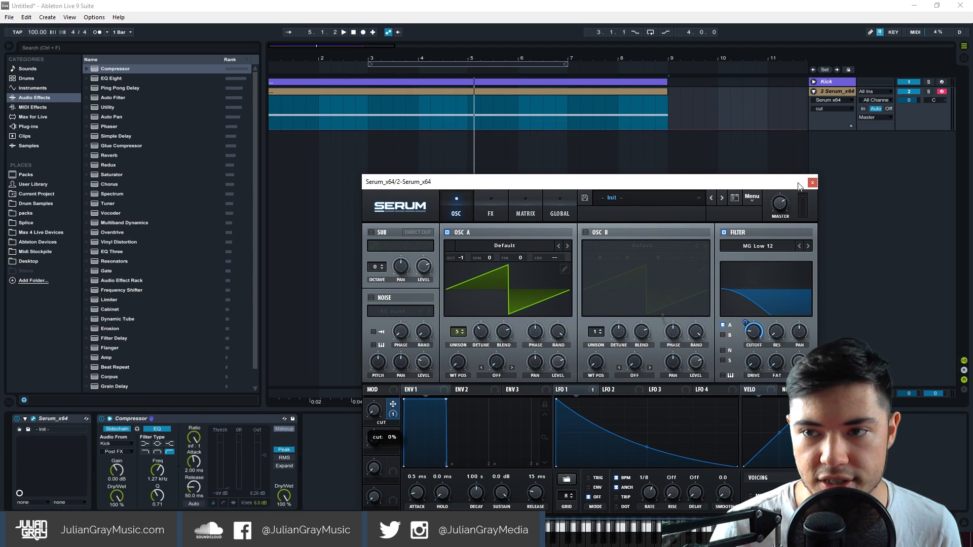
click(823, 107)
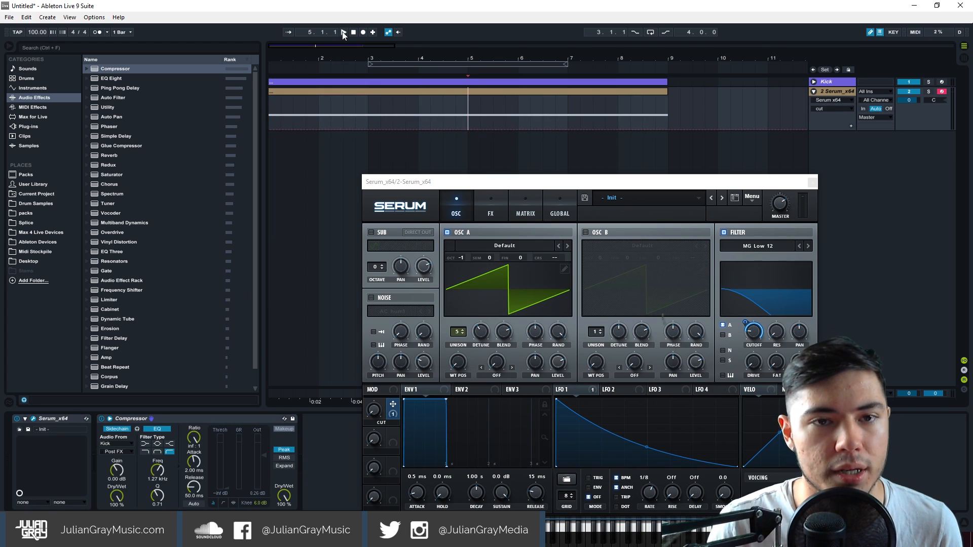
Step: Draw cut automation blocks at 1.00 over the last beat of bars 2, 4, 6 and 8
click(360, 94)
click(462, 96)
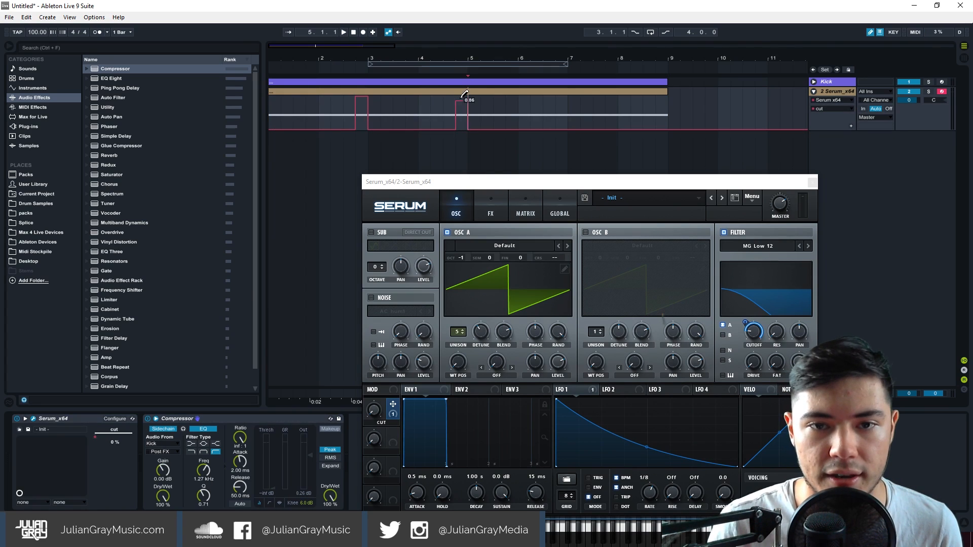
click(561, 98)
click(662, 99)
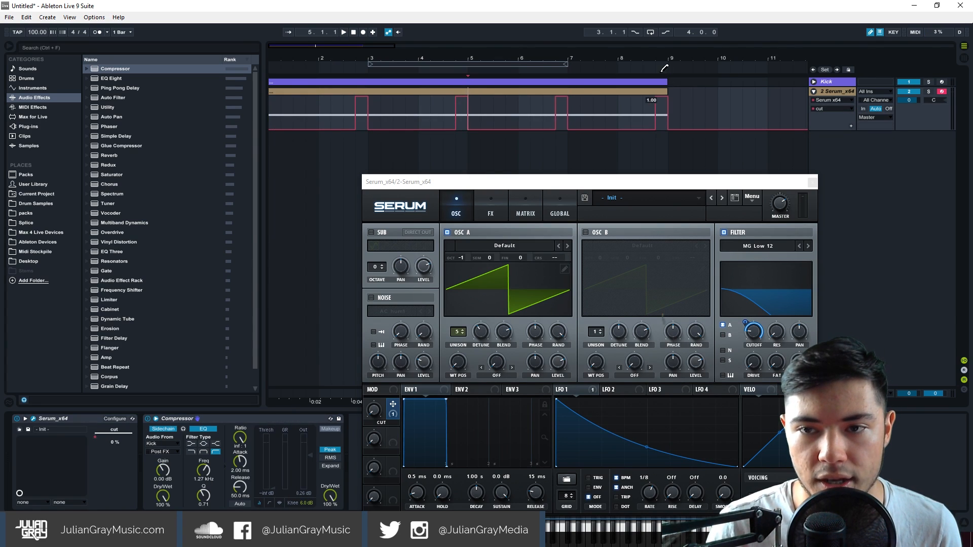
Step: Try redrawing the bar 8 cut automation block at 0.50 in draw mode, and undo the change
click(870, 32)
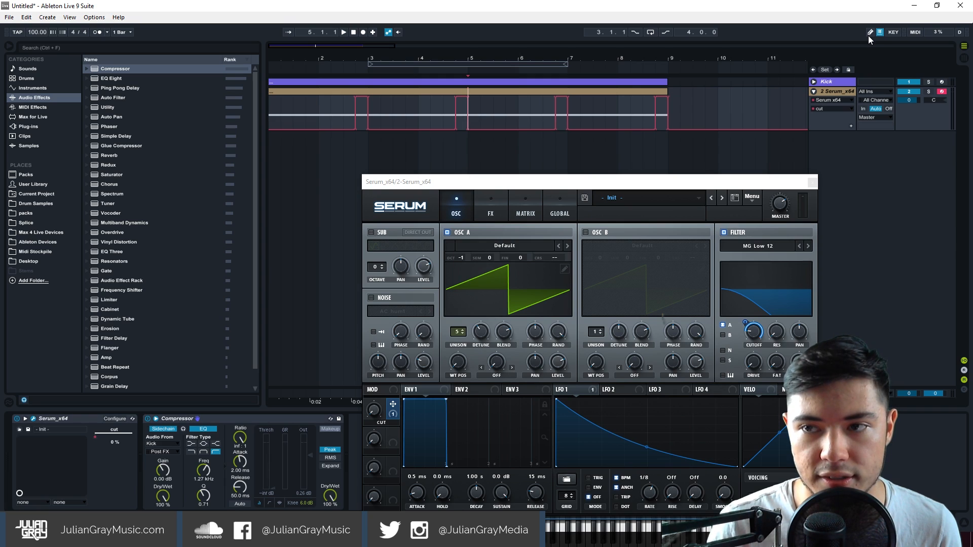
click(870, 34)
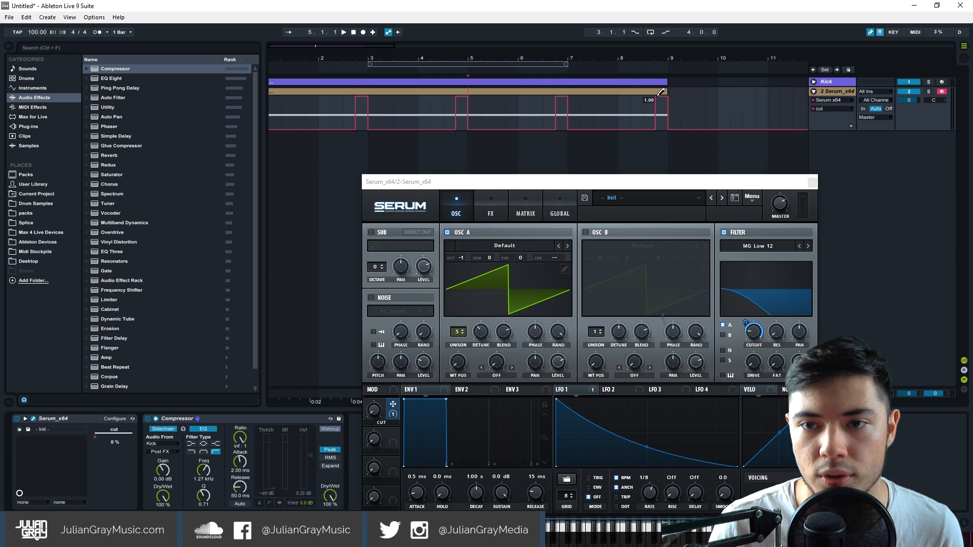
drag(660, 92, 666, 104)
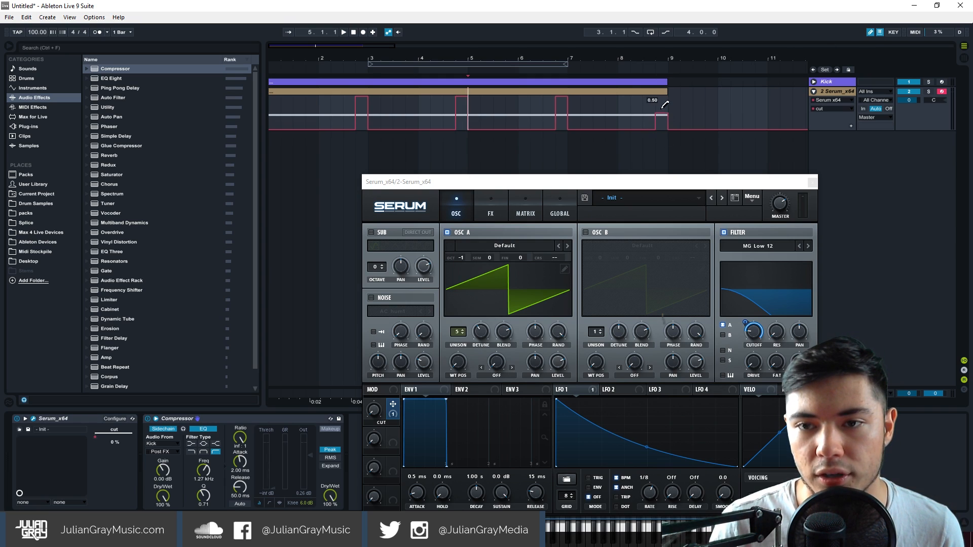
key(ctrl+z)
Step: Examine the grid size options for the arrangement
drag(665, 181, 534, 189)
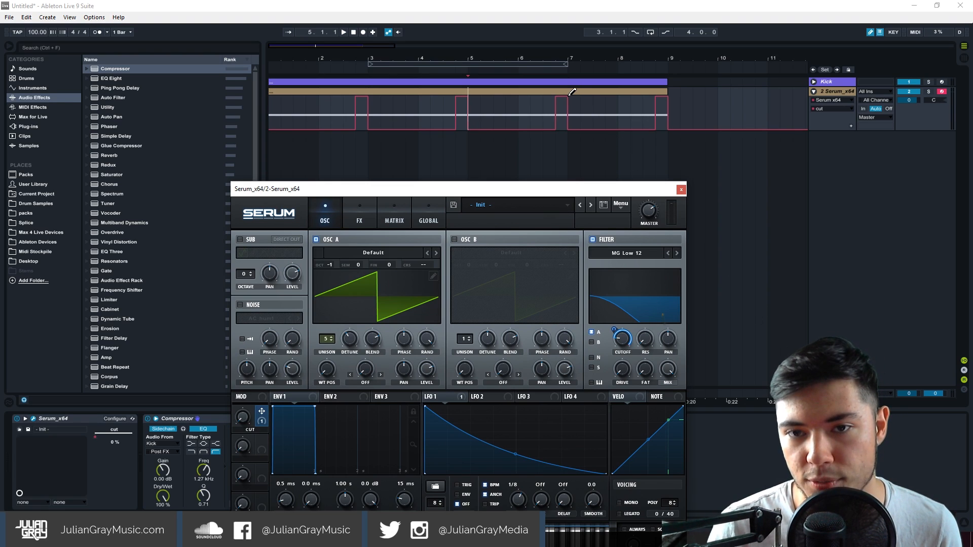
click(567, 76)
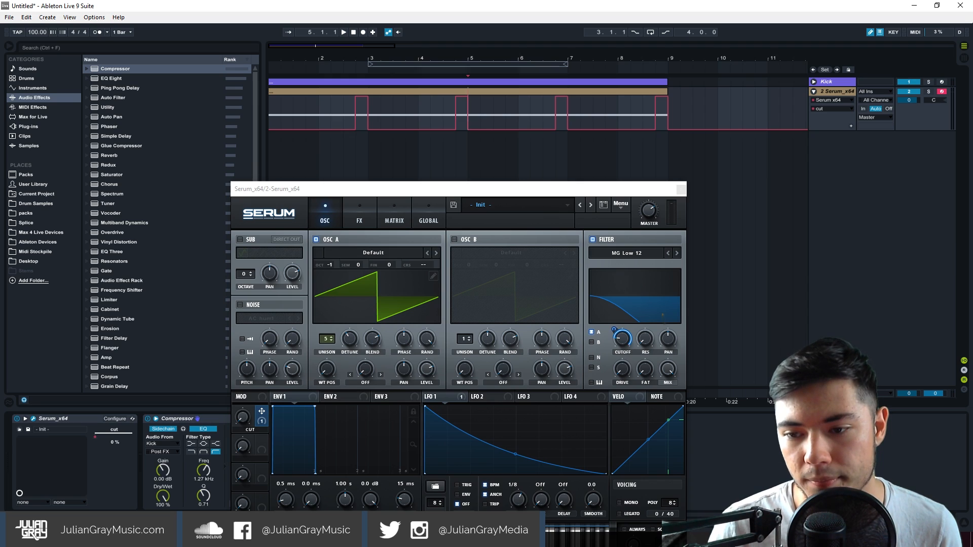
right_click(793, 394)
key(Escape)
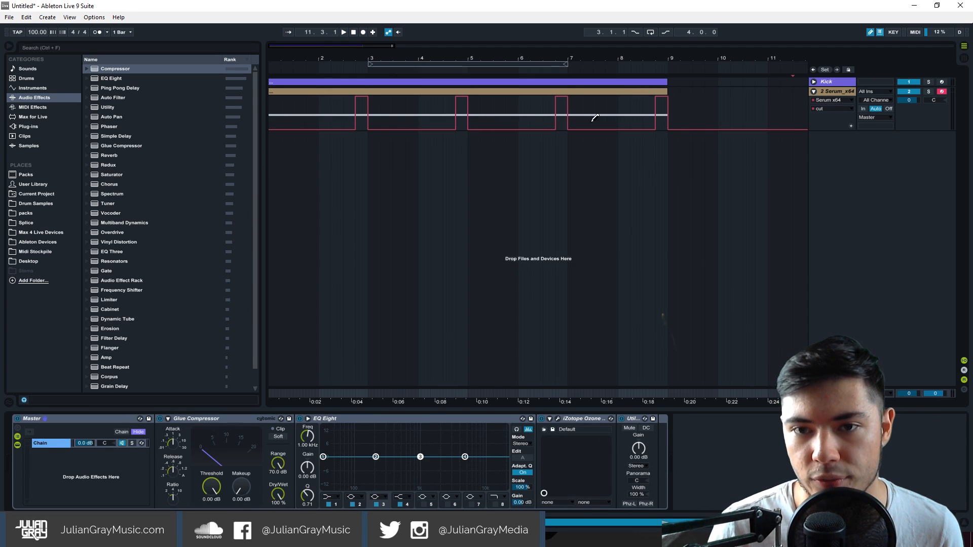
click(530, 99)
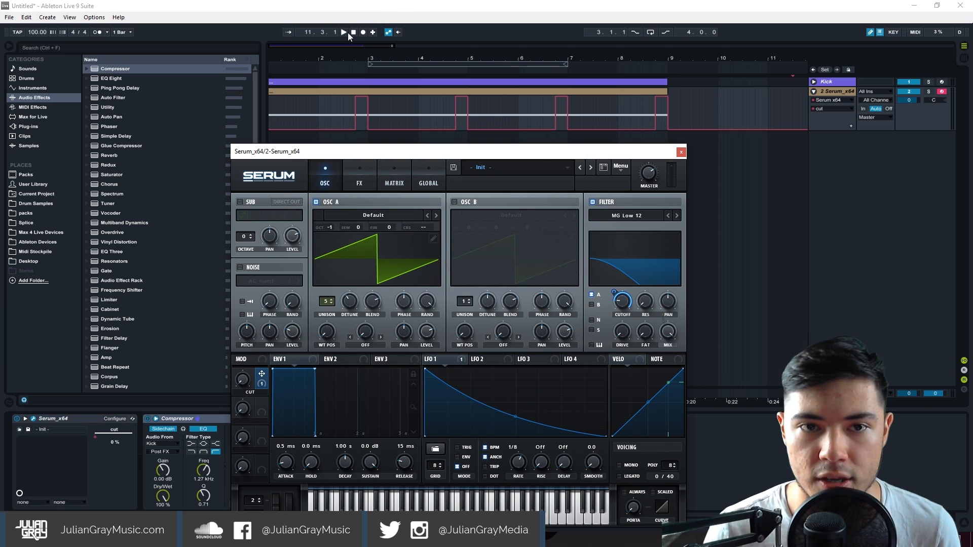
click(832, 394)
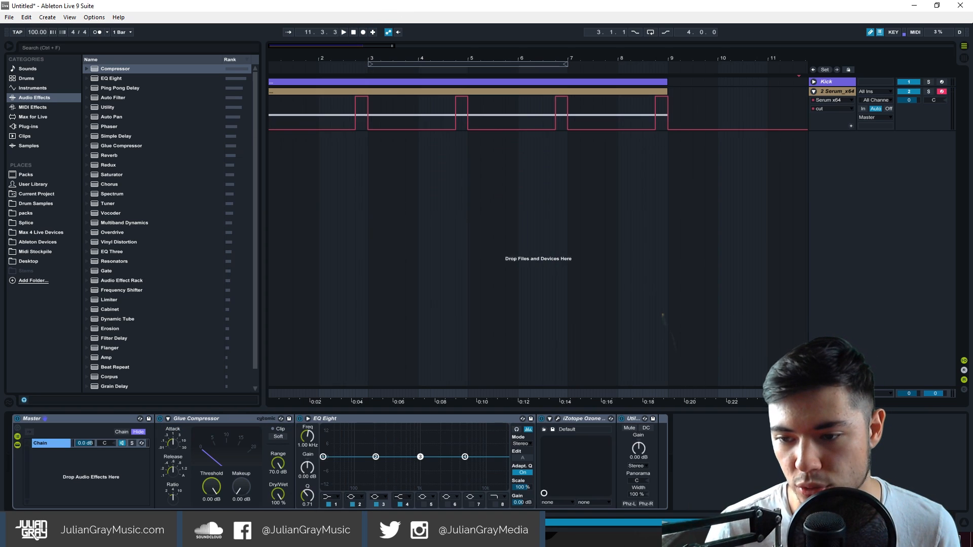
right_click(834, 392)
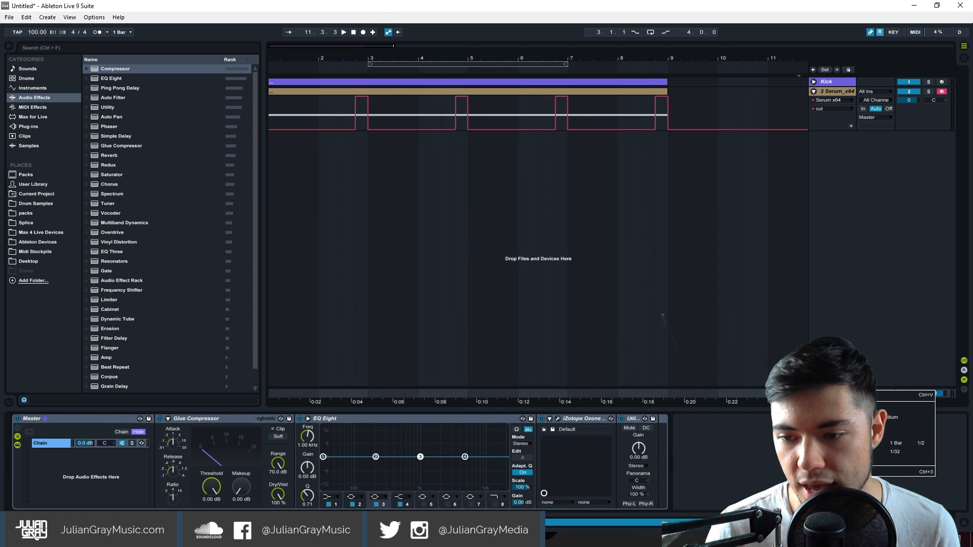
key(Escape)
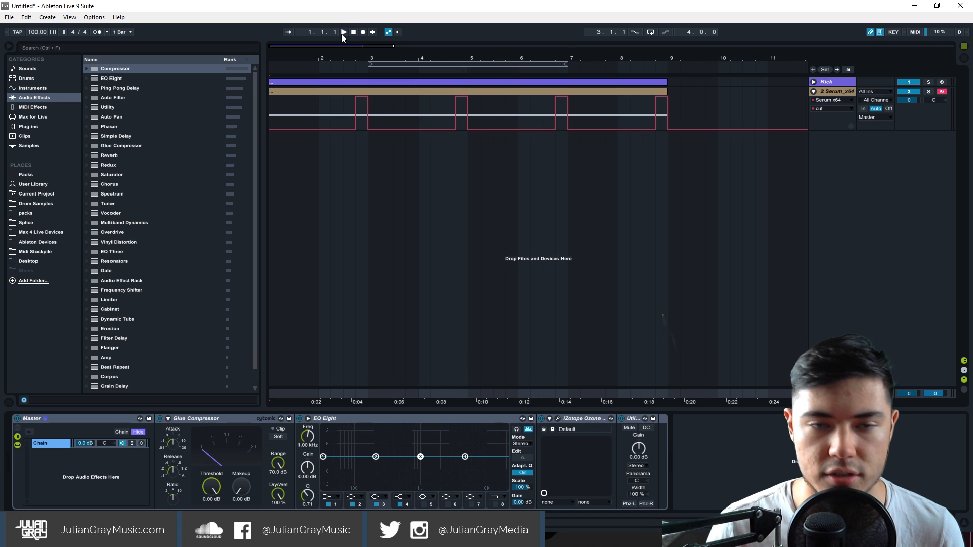
Step: Play the automated bass from the beginning and bring Serum back up
click(342, 33)
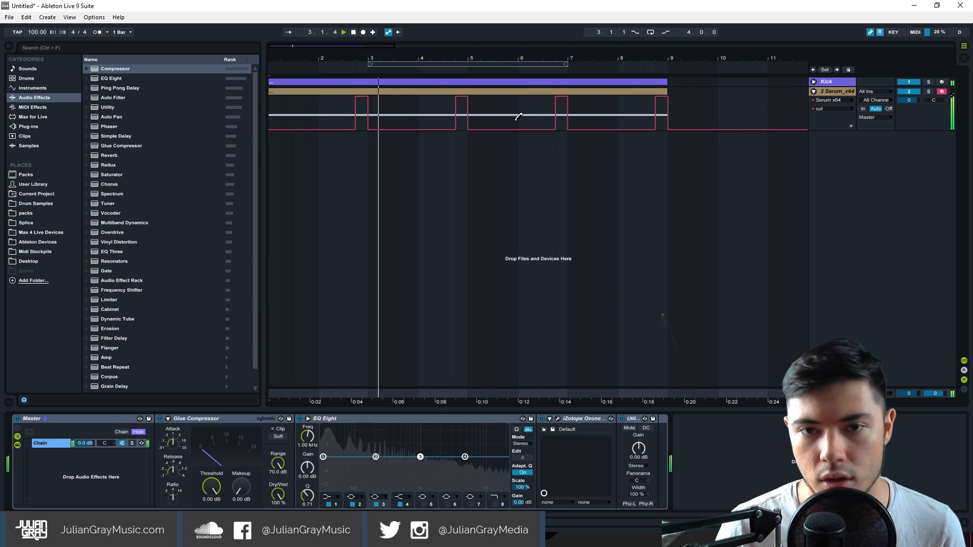
click(467, 110)
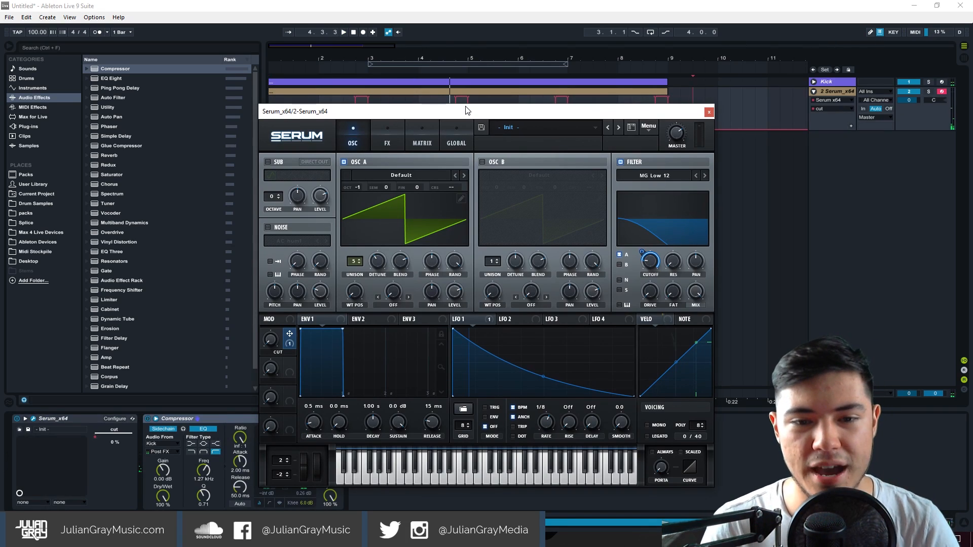
Step: Enable the Compressor among Serum's effects and turn on its Multiband mode
click(388, 144)
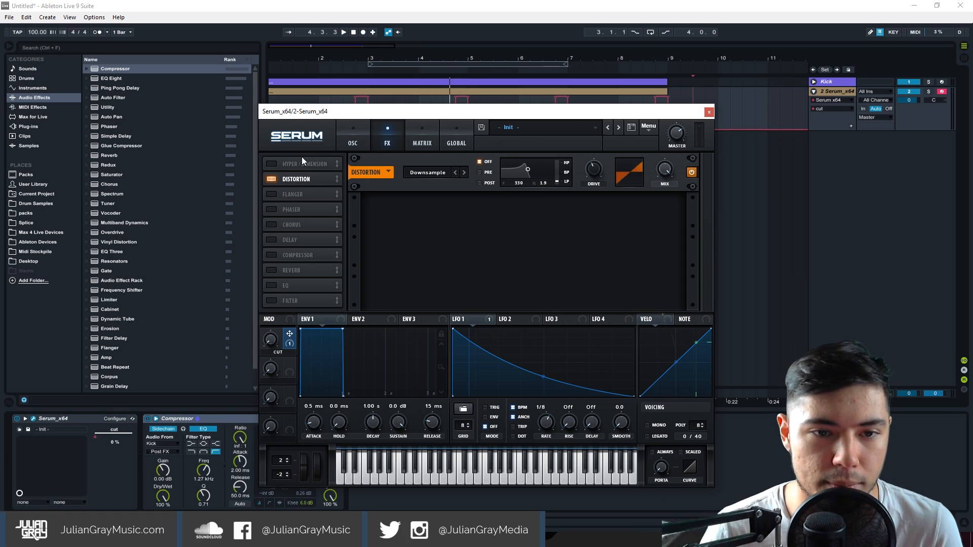
click(272, 255)
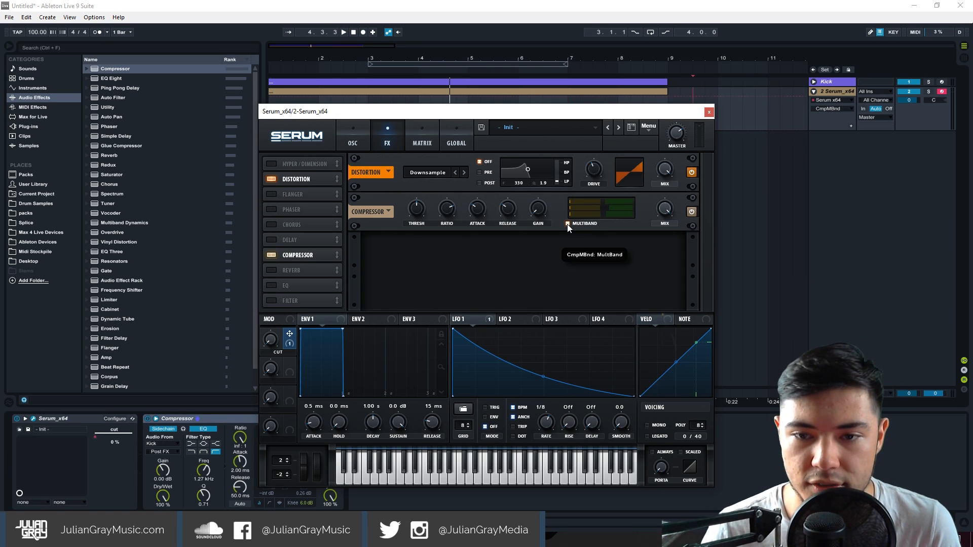
click(568, 224)
Step: Play from the start and set the multiband compressor's low band to 156%
key(space)
click(353, 32)
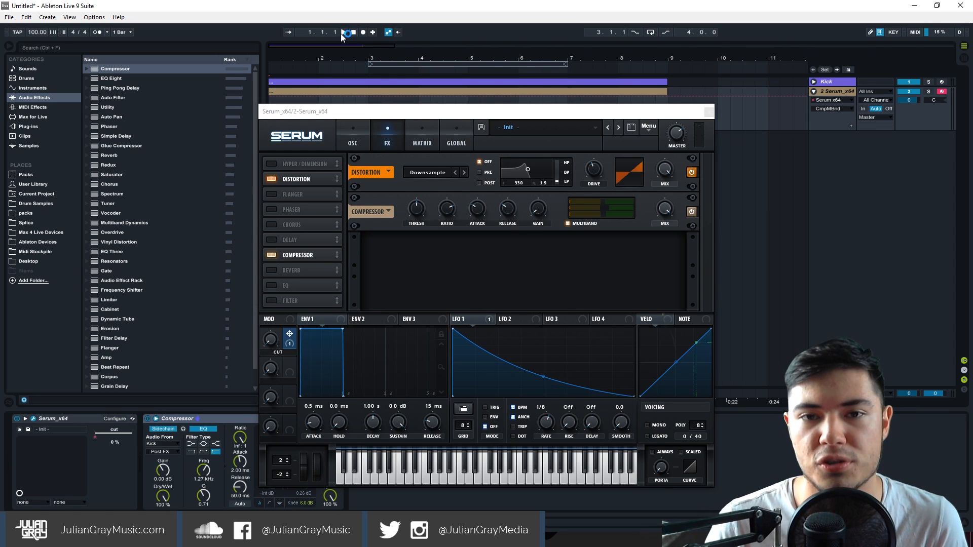
click(343, 32)
click(607, 207)
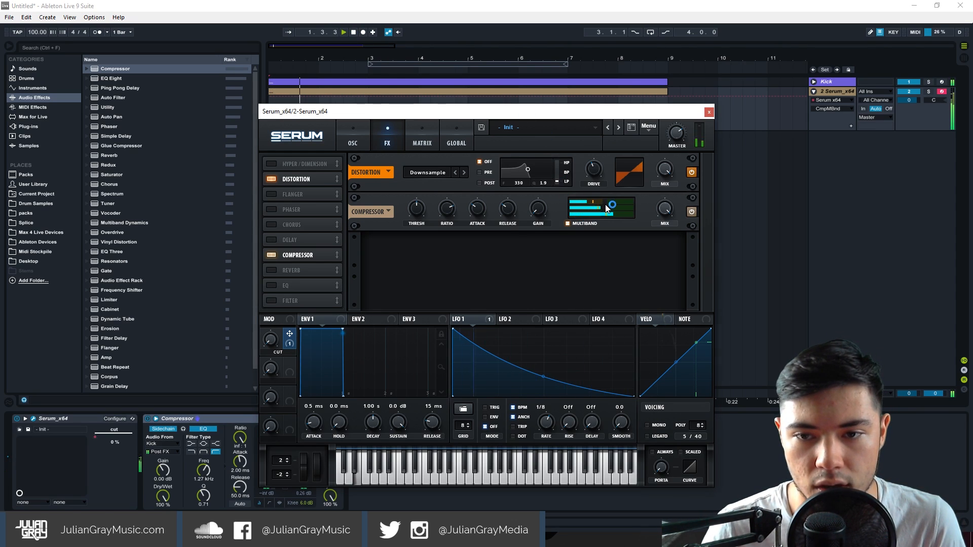
mouse_move(607, 209)
mouse_down()
mouse_move(619, 202)
mouse_move(604, 205)
mouse_move(612, 217)
mouse_up()
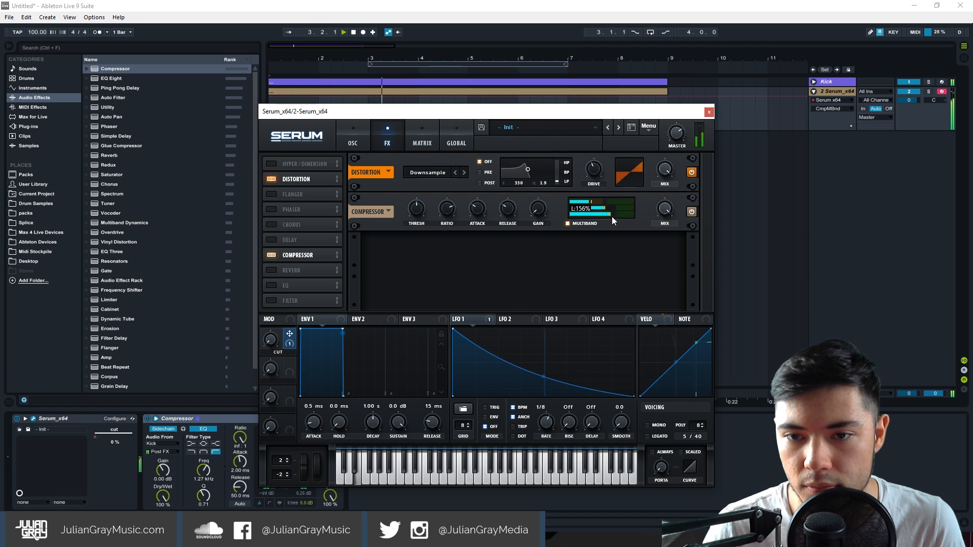
Step: Set Serum's compressor gain to 3.5 dB and its high band to 81%, and close Serum
click(543, 208)
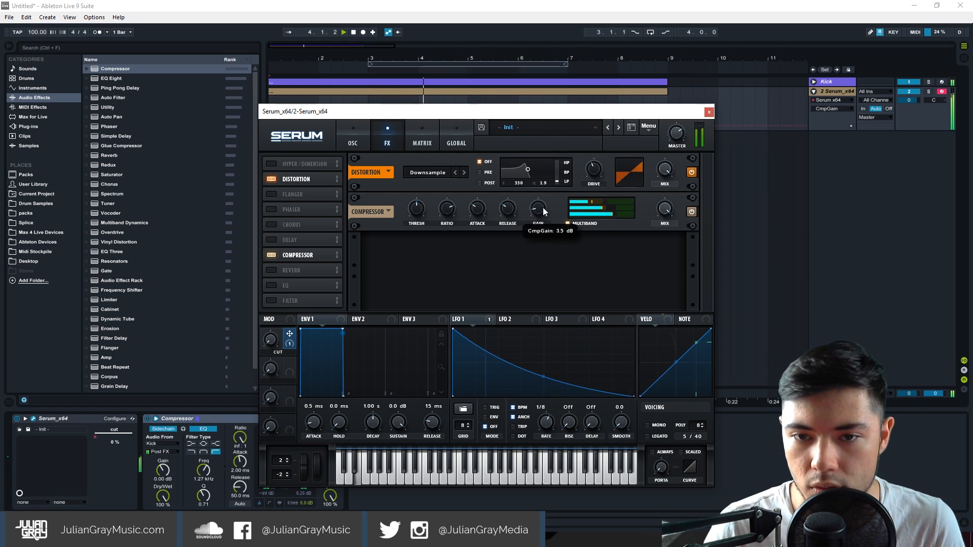
mouse_move(599, 201)
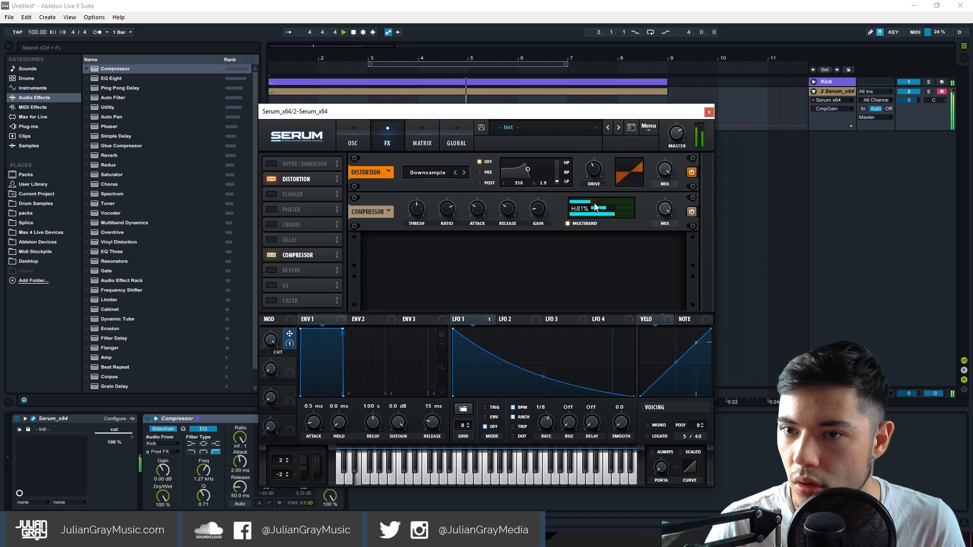
click(709, 112)
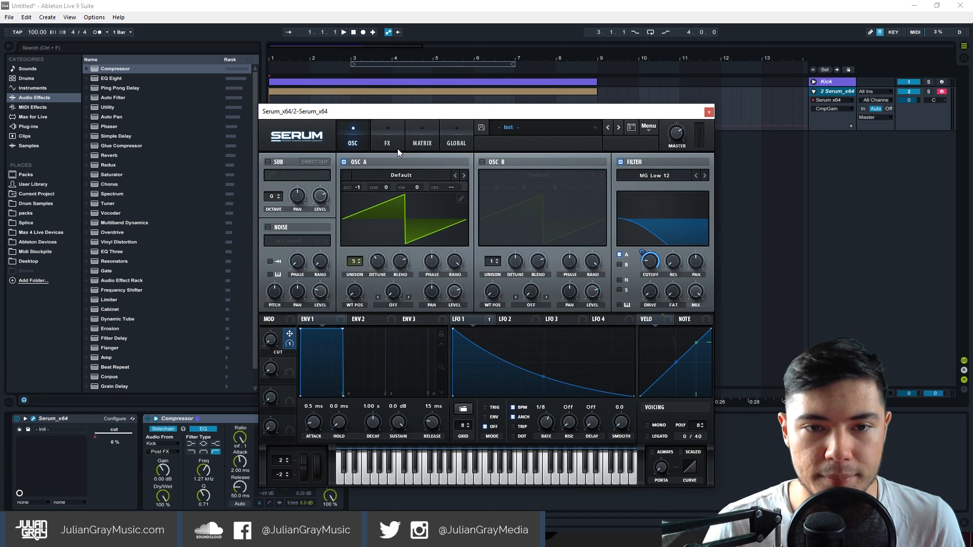
Step: Enable Serum's Phaser, set its mix to 75% and audition it during playback
click(388, 139)
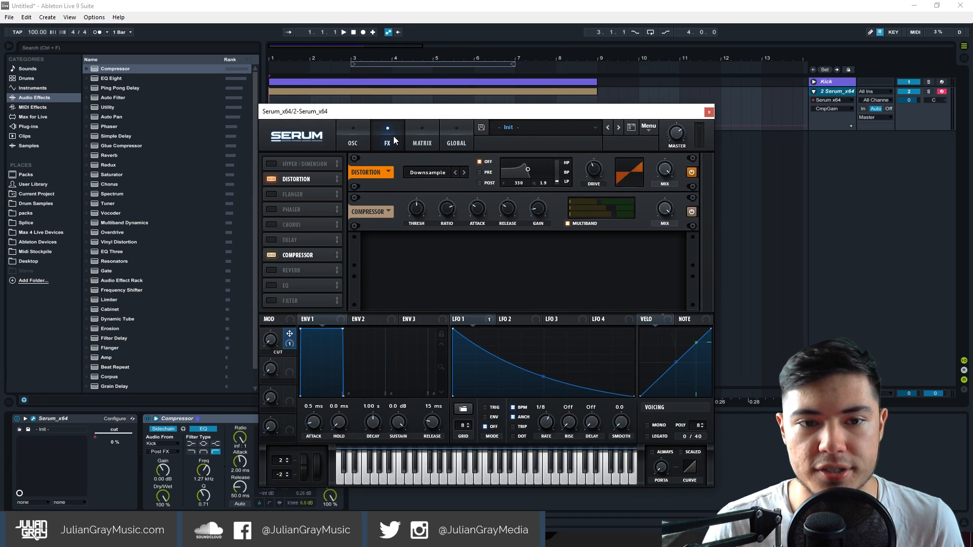
click(272, 210)
key(space)
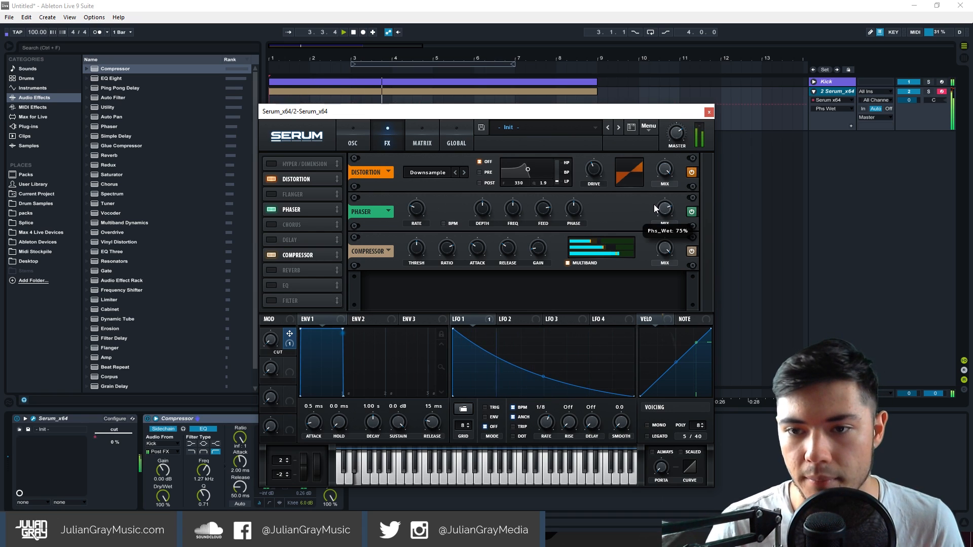
key(space)
drag(671, 113, 654, 108)
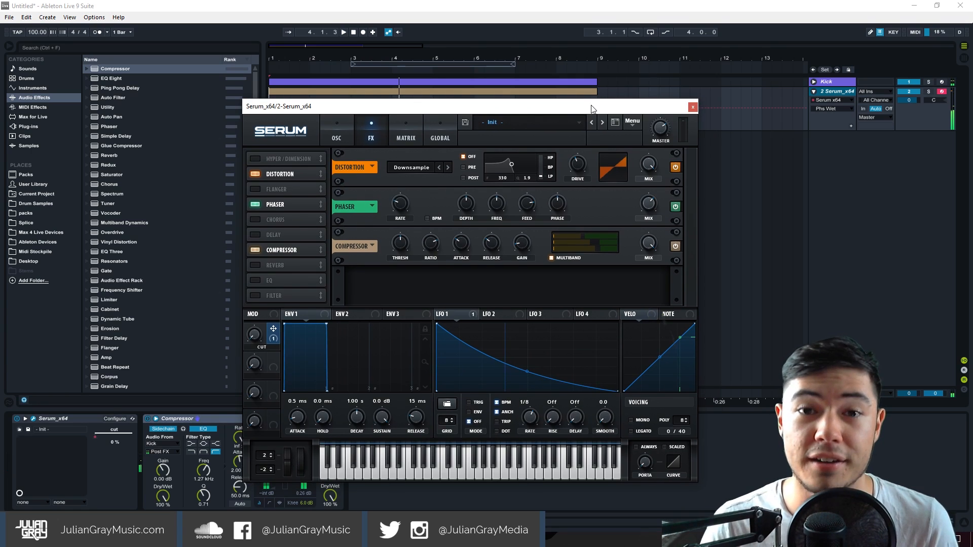
Step: Adjust Serum's master volume during playback and lower the track Compressor's output gain to 1.65 dB
key(space)
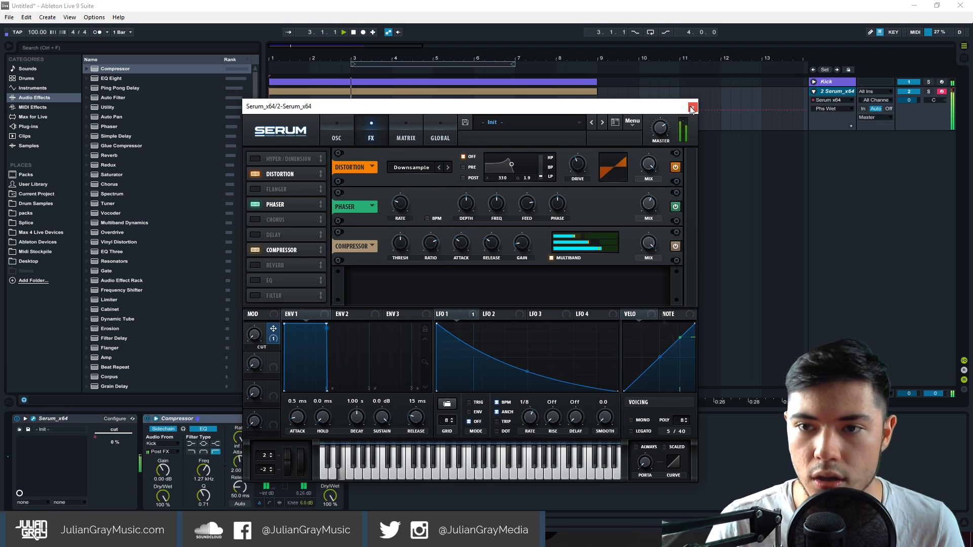
click(658, 130)
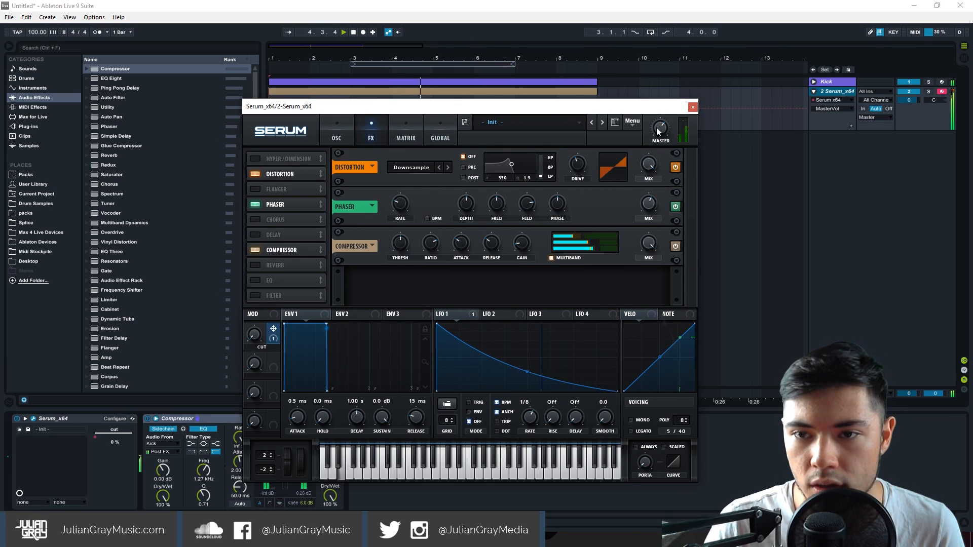
click(691, 110)
drag(310, 455, 310, 459)
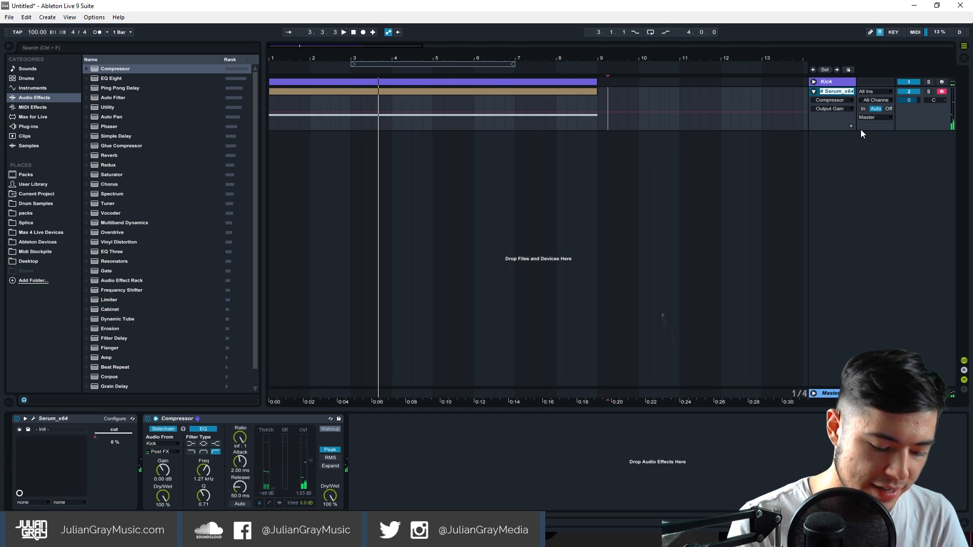
Step: Rename the Serum track as Bass
text(Bass)
key(Return)
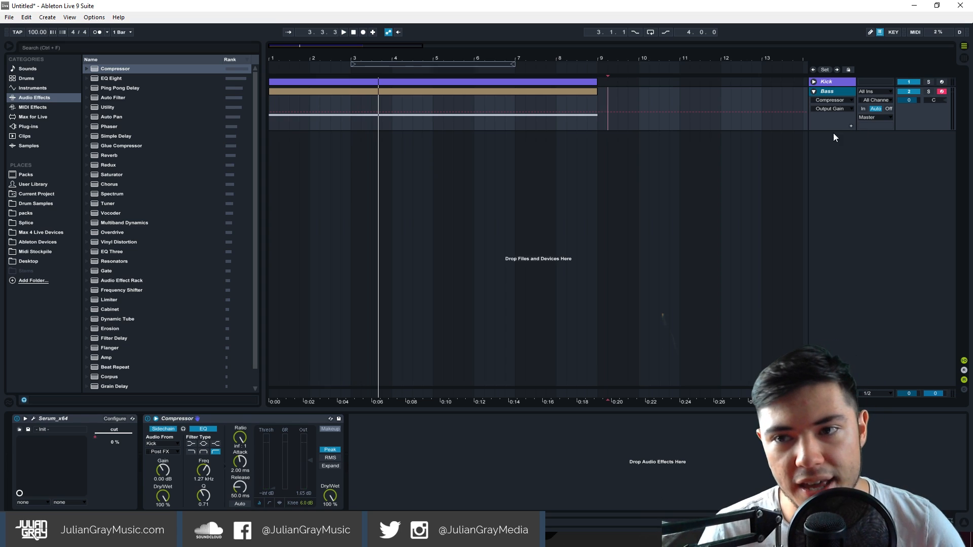
Step: Insert a new MIDI track below the Bass track and load an empty Drum Rack on it
click(813, 92)
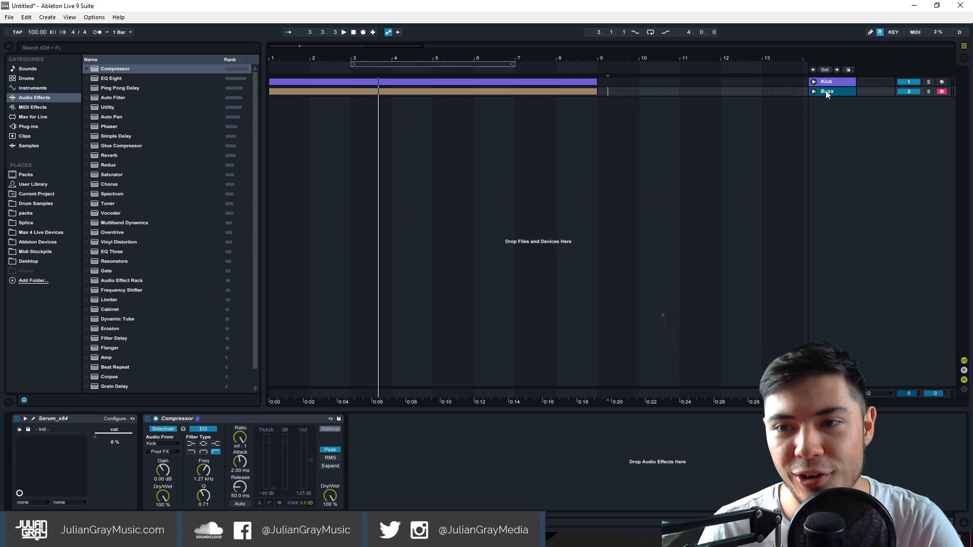
click(812, 92)
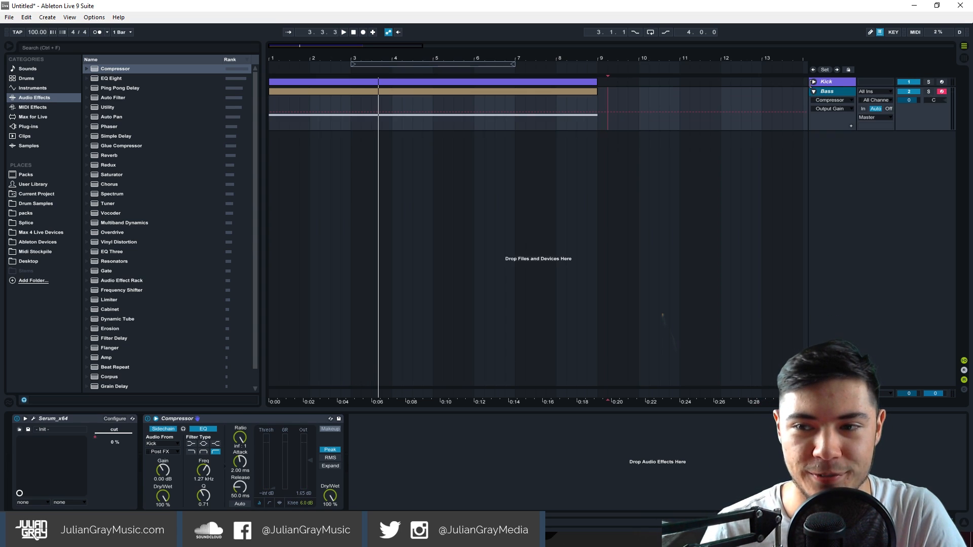
click(813, 81)
right_click(838, 125)
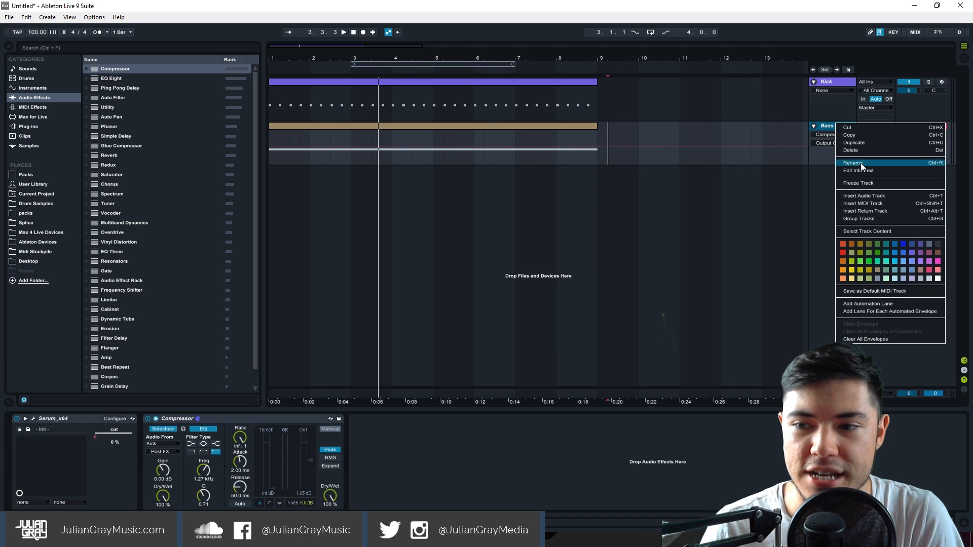
click(876, 204)
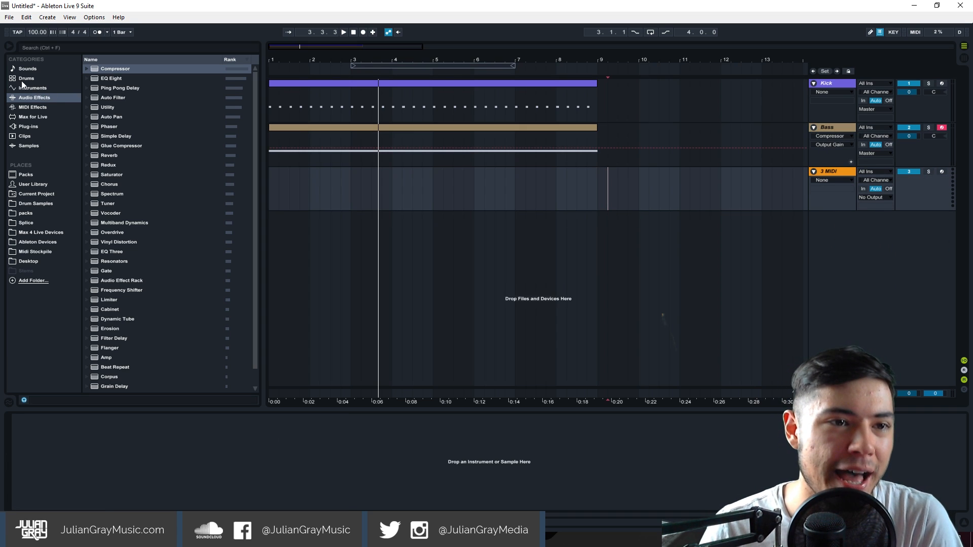
click(25, 78)
click(116, 79)
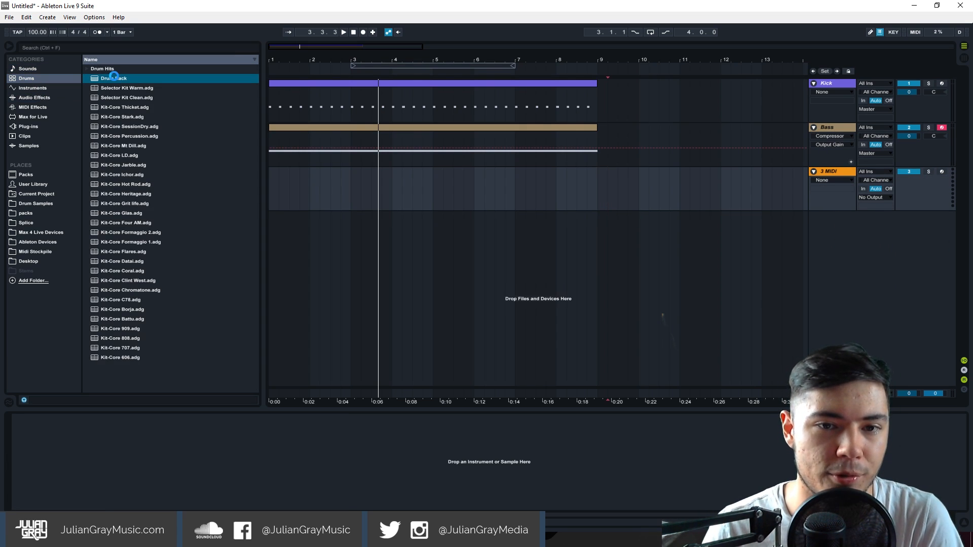
click(53, 79)
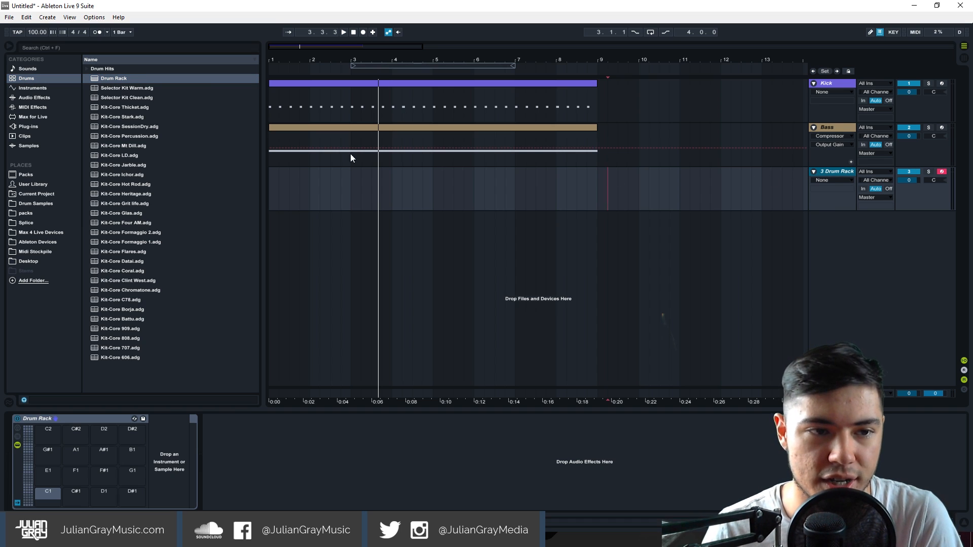
Step: Create an empty eight-bar MIDI clip on the Drum Rack track, spanning bar 1 to the start of bar 9
drag(598, 187, 196, 178)
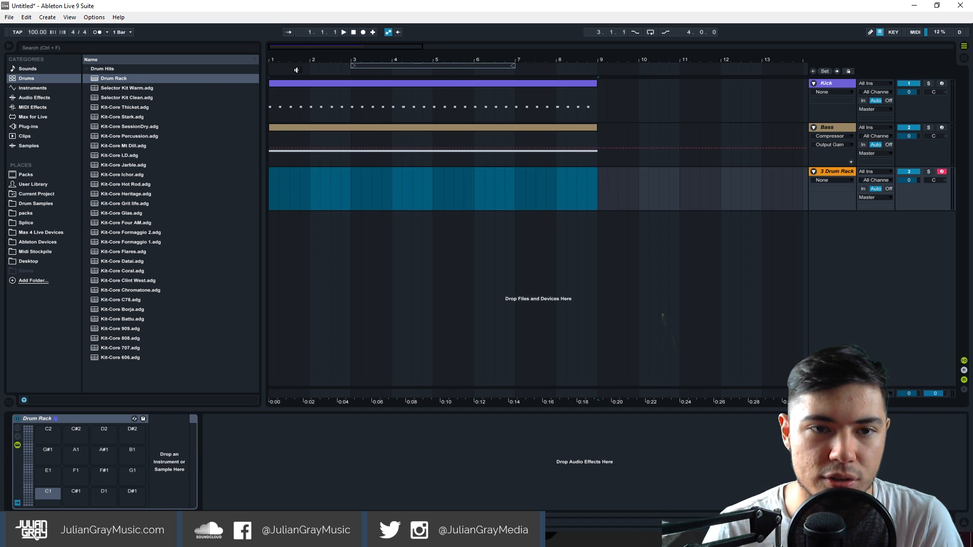
right_click(329, 187)
click(348, 247)
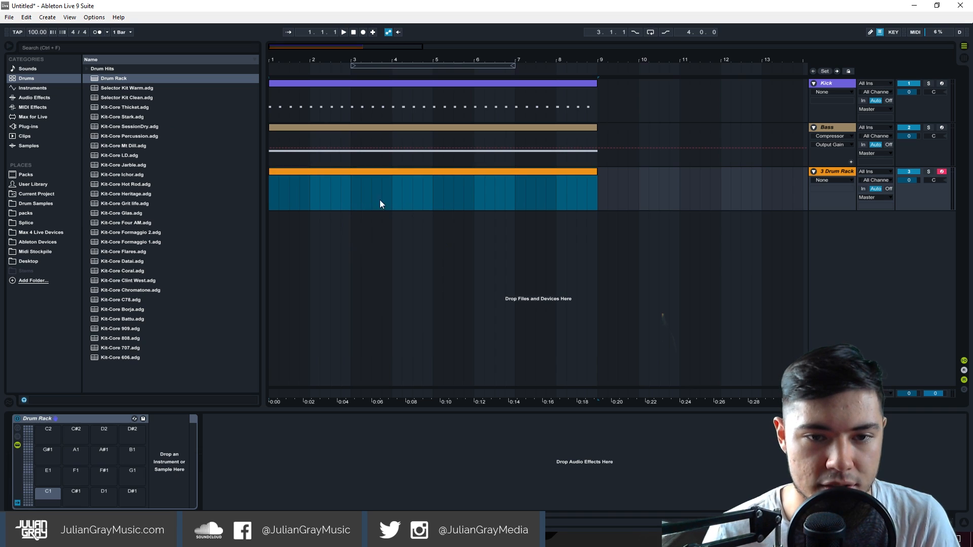
Step: Browse the drum samples to the Snares folder of the Black Octopus Sound - Leviathan pack
click(26, 214)
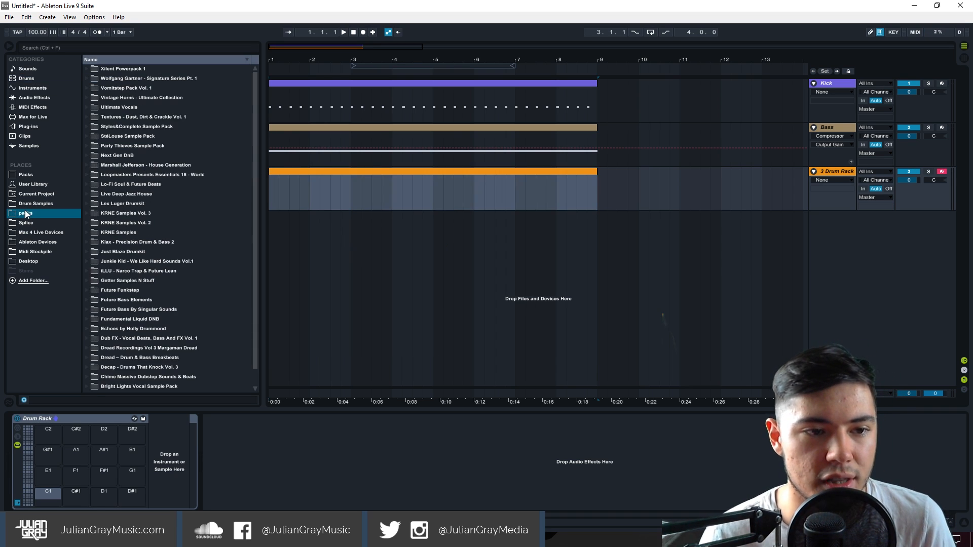
click(28, 205)
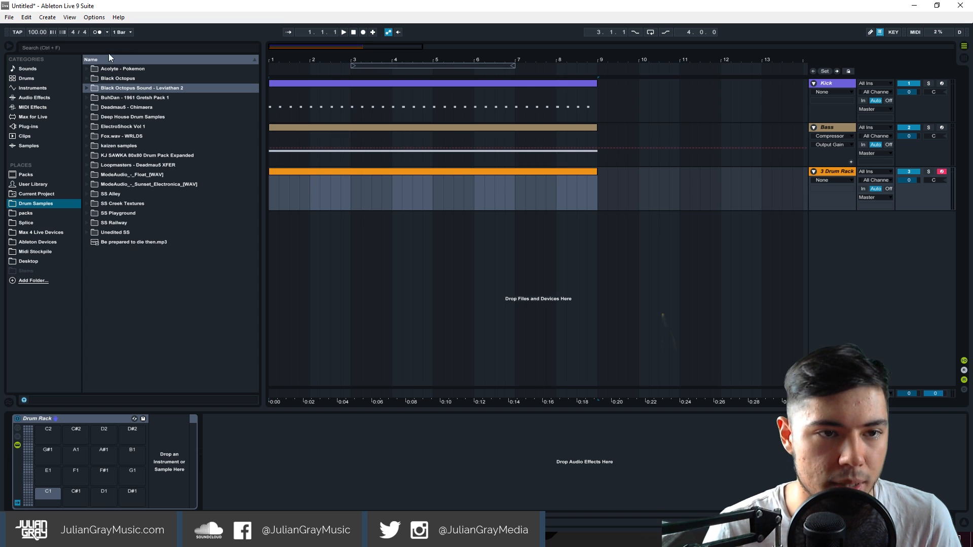
click(88, 77)
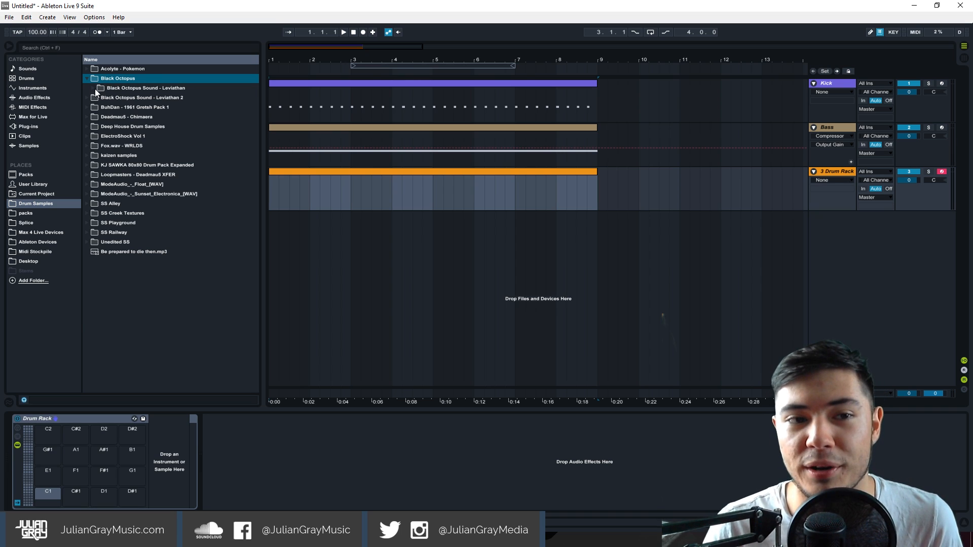
click(93, 88)
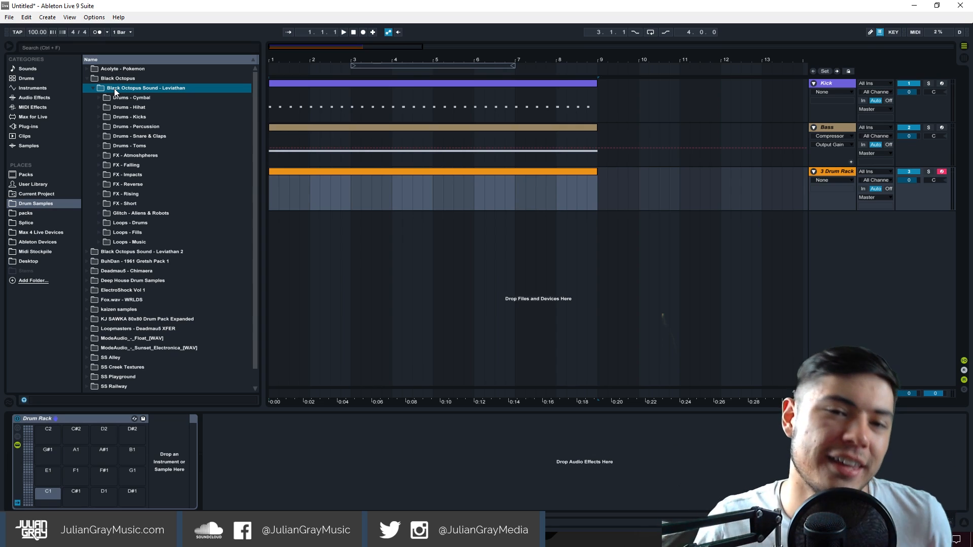
click(99, 136)
click(108, 165)
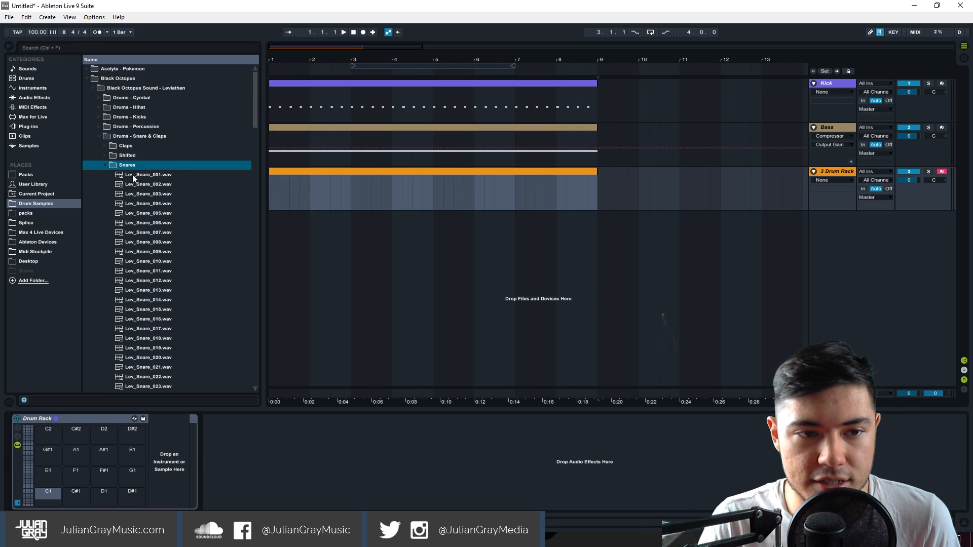
Step: Audition the first snare samples and load Lev_Snare_004.wav onto the Drum Rack's C1 pad
scroll(177, 186, down, 2)
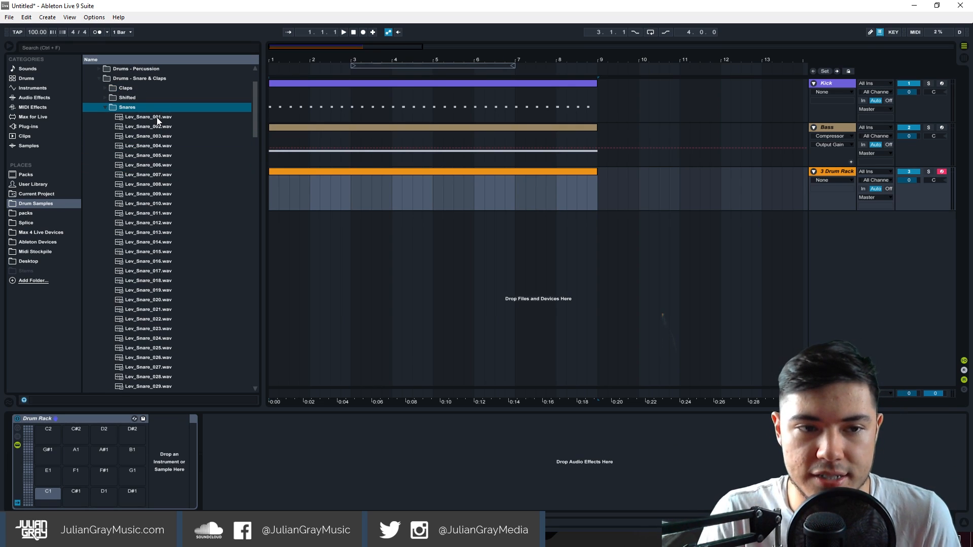
key(Down)
key(Down)
key(Down)
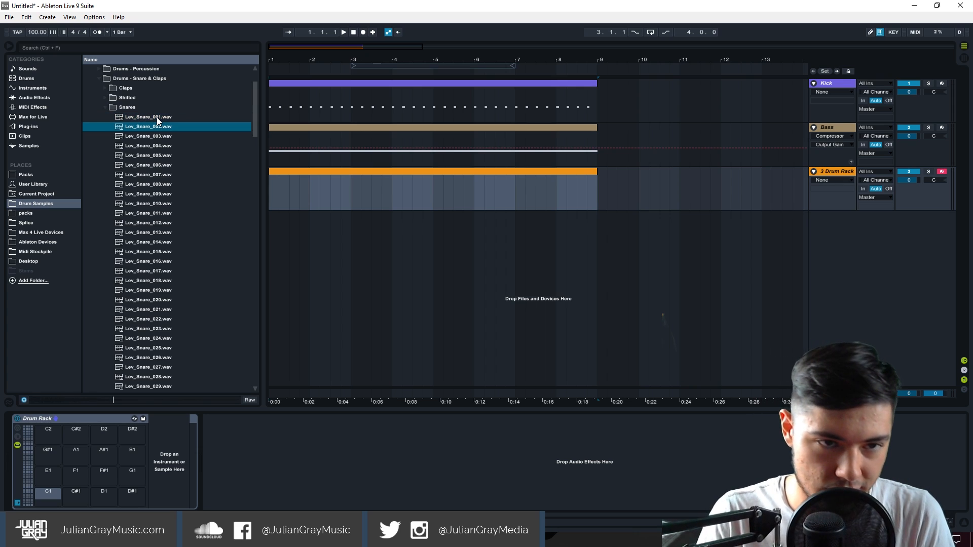
key(Down)
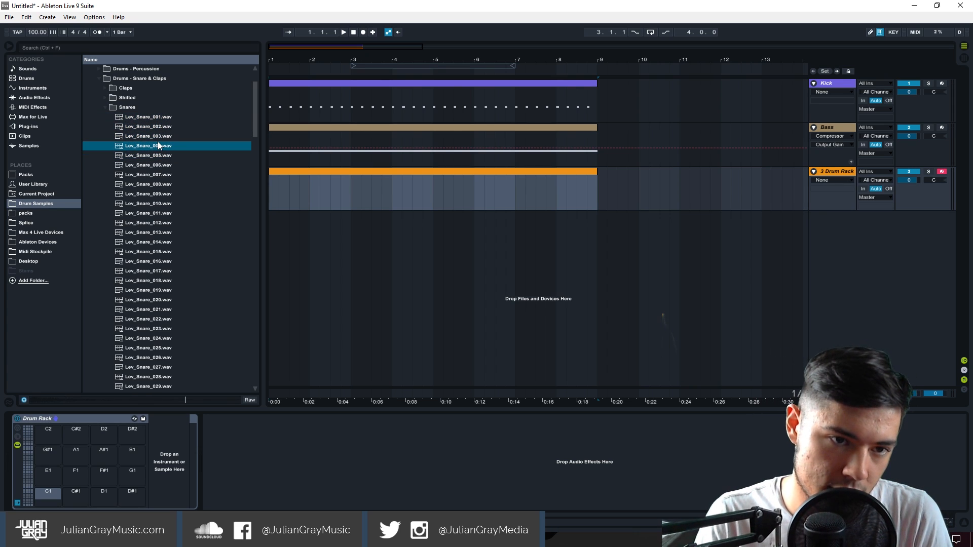
drag(45, 500, 44, 500)
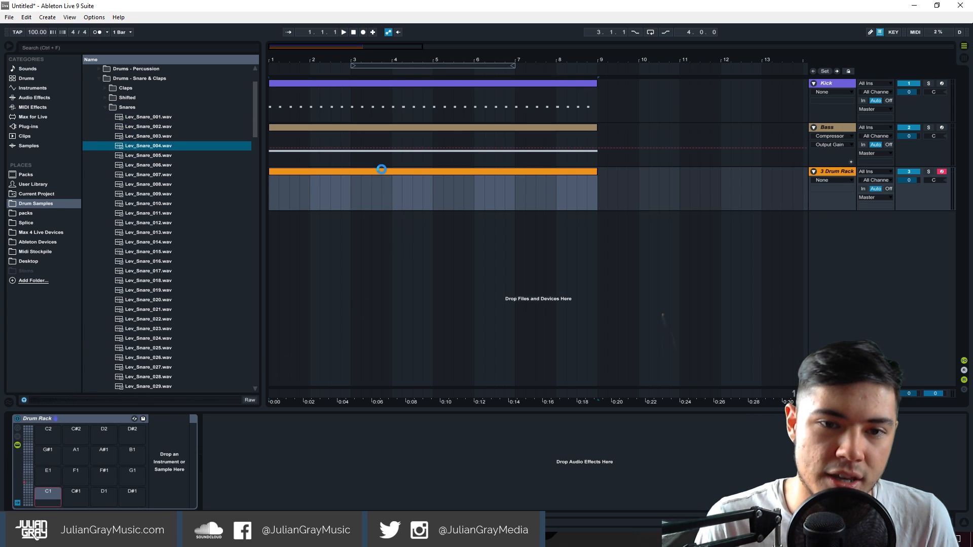
Step: Add snare notes on beats 2 and 4 of bar 1 in the Drum Rack clip
double_click(375, 172)
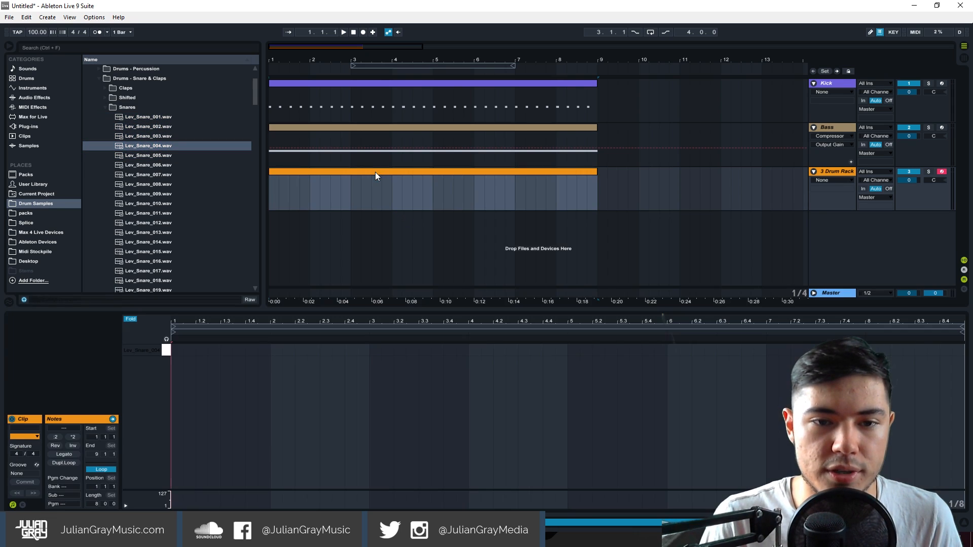
double_click(223, 352)
drag(212, 354, 195, 354)
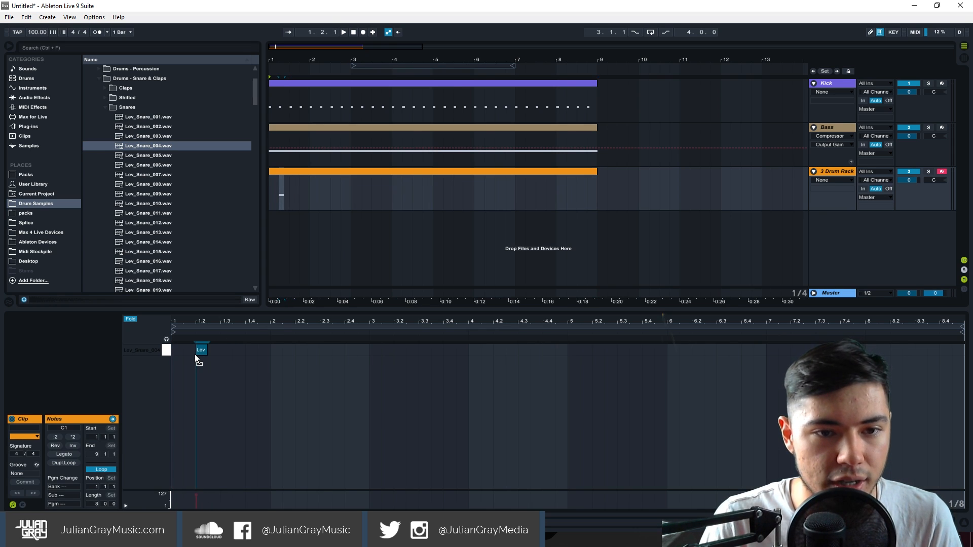
drag(281, 106, 293, 196)
click(284, 200)
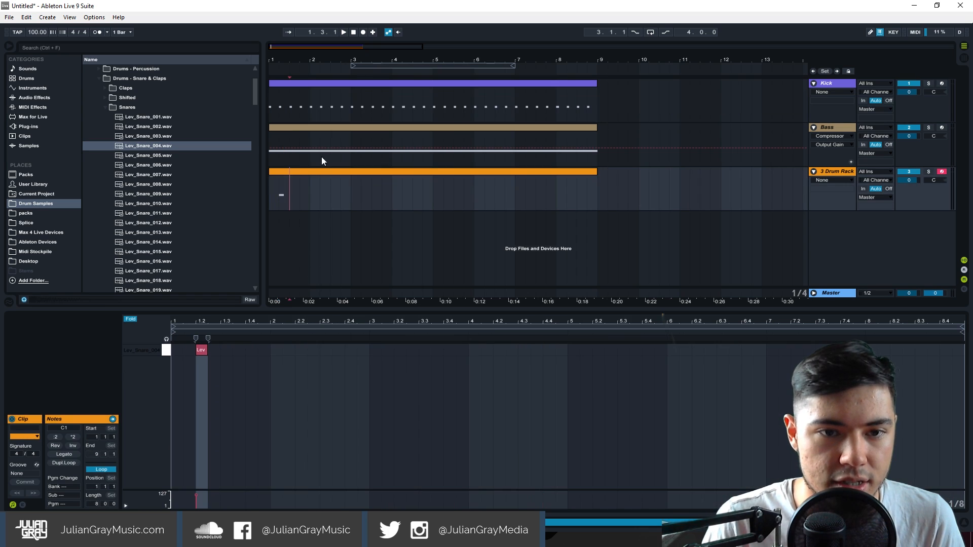
click(299, 173)
double_click(251, 351)
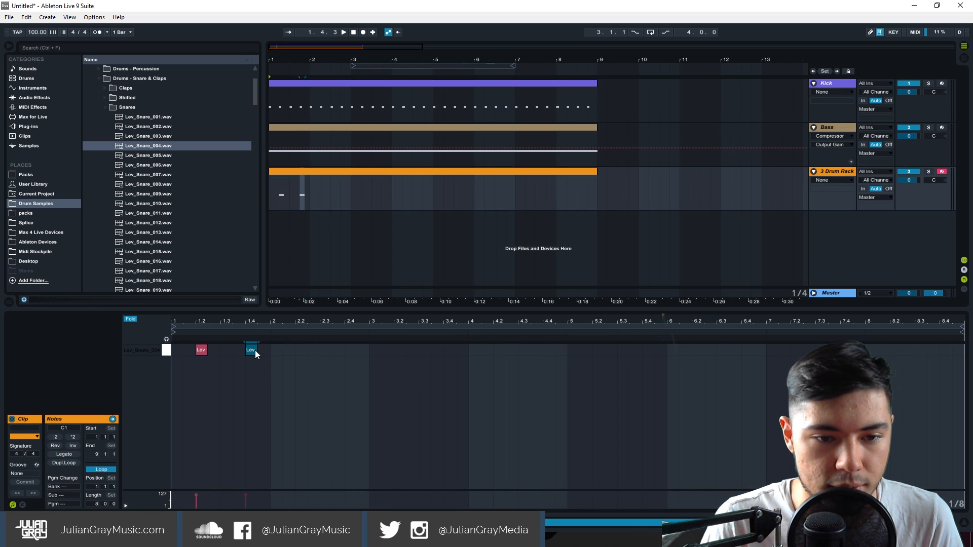
Step: Duplicate the one-bar snare pattern seven times so it fills all eight bars of the clip
key(ctrl+d)
key(ctrl+d)
key(ctrl+d)
key(ctrl+d)
key(ctrl+d)
key(ctrl+d)
key(ctrl+d)
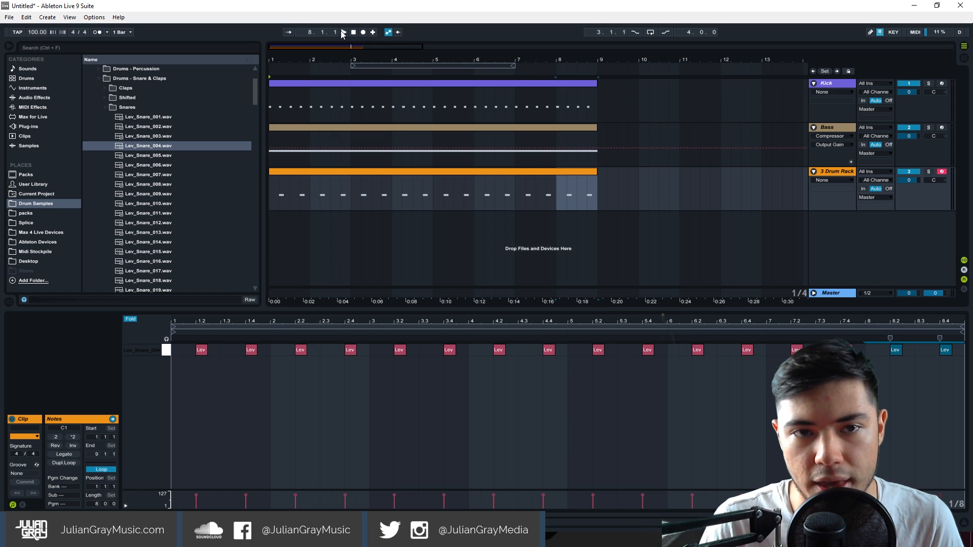
Step: Play the arrangement from the start, lower the Drum Rack track's volume to -0.1 dB and show its devices
click(354, 32)
click(344, 32)
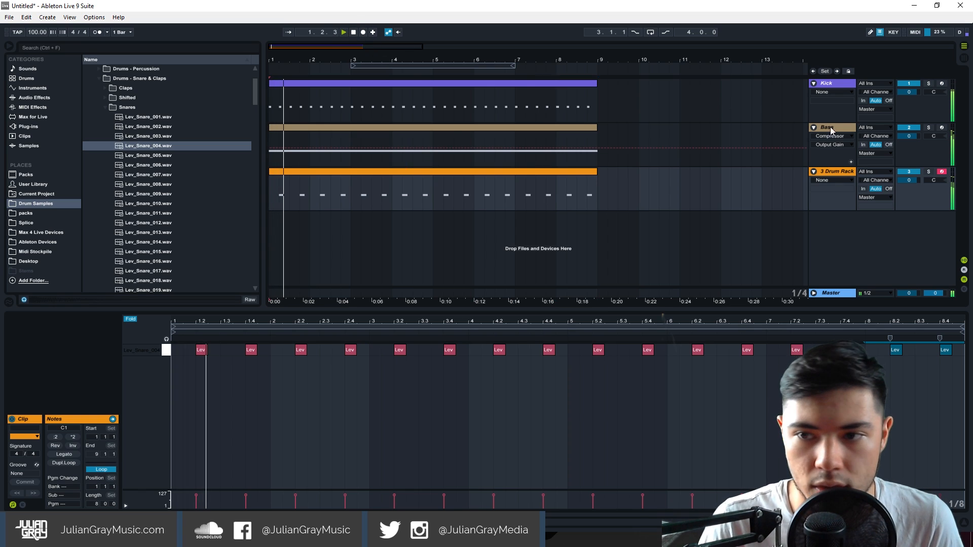
drag(910, 180, 909, 182)
key(shift+Tab)
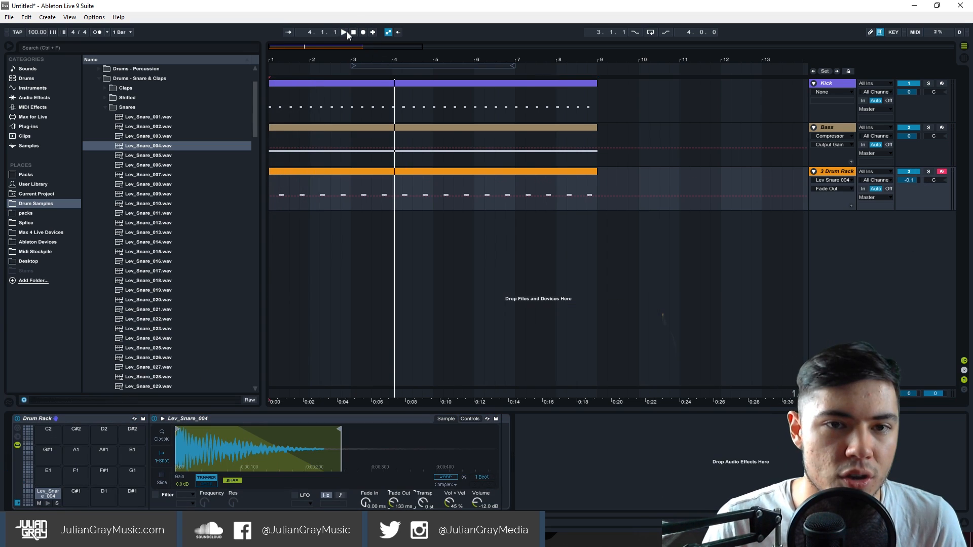
click(350, 32)
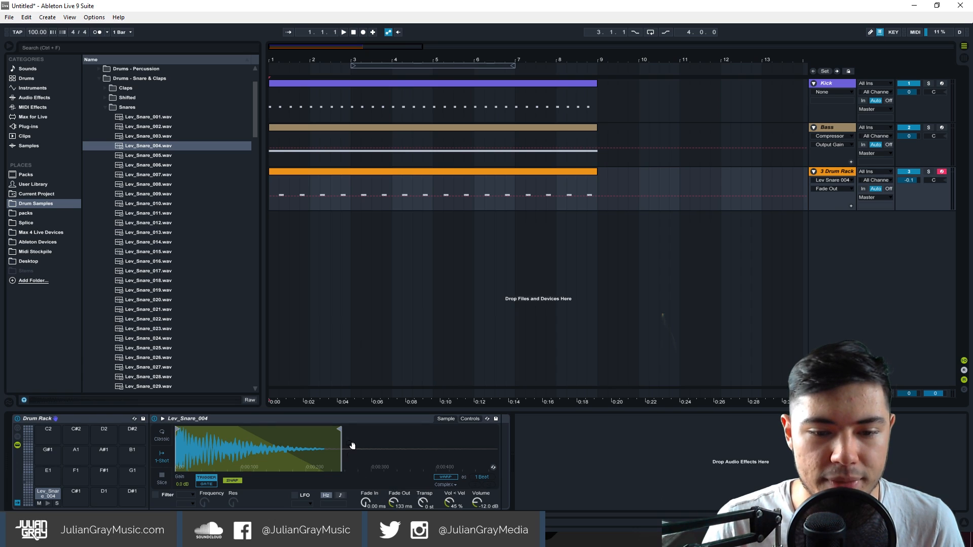
Step: Set the snare sample's fade out to 141 ms and extend its end point slightly beyond the original position during playback
mouse_move(345, 430)
mouse_down()
mouse_move(501, 429)
mouse_move(322, 430)
mouse_up()
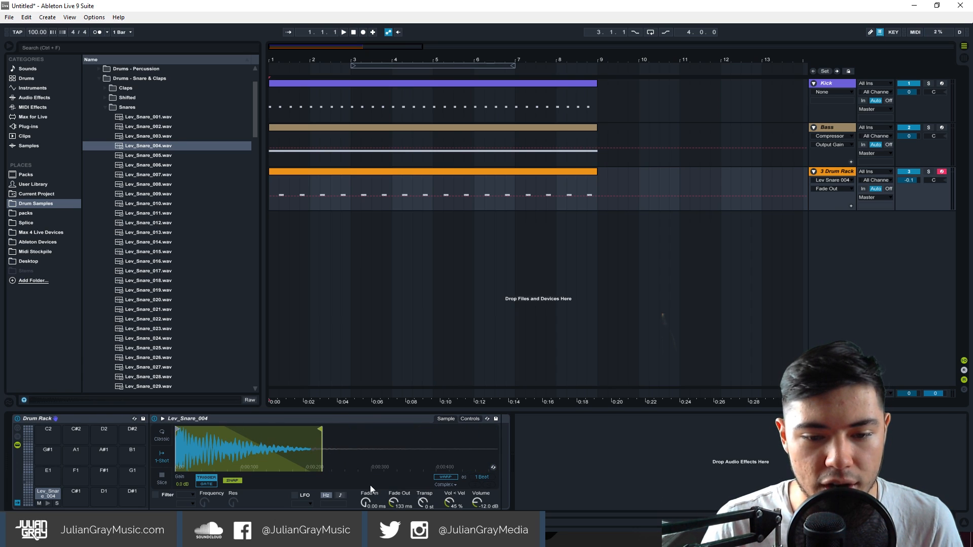
drag(393, 502, 394, 505)
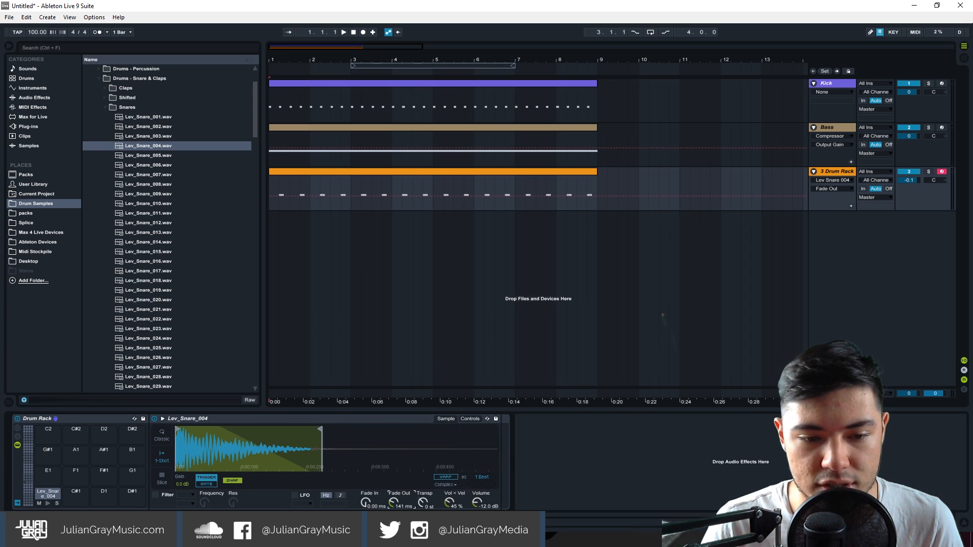
key(space)
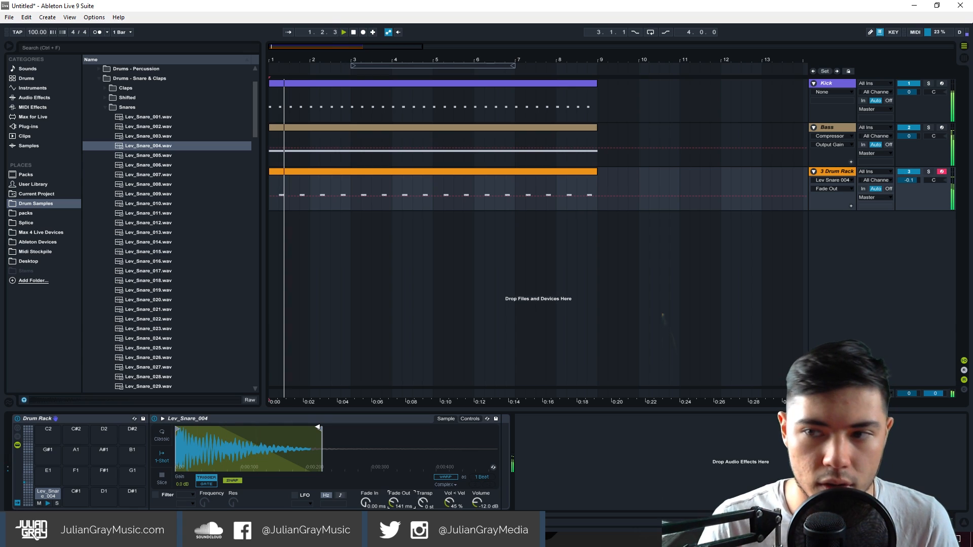
drag(318, 427, 348, 426)
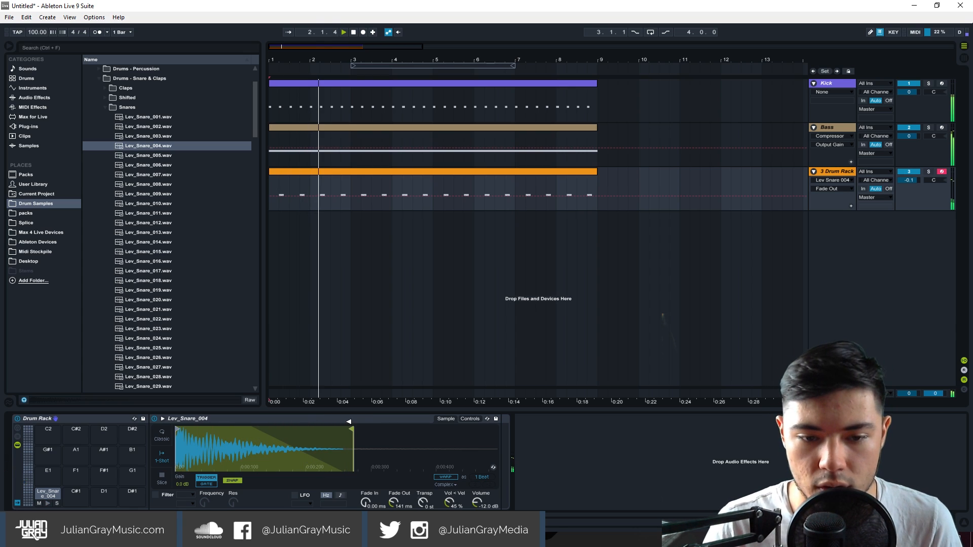
key(space)
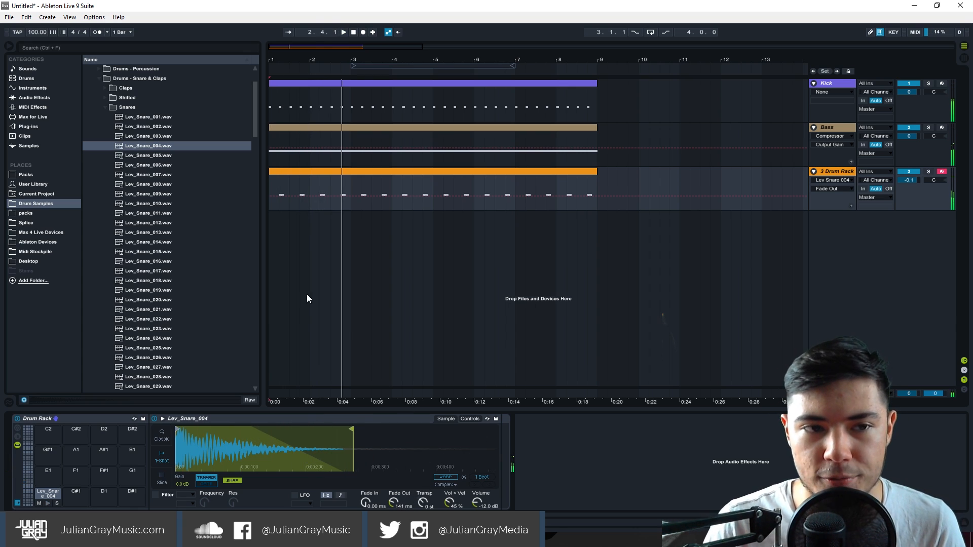
Step: Add ValhallaRoom to the Drum Rack track with mix 15.2%, decay 3.84 s and high cut 6490 Hz, and audition it
click(27, 127)
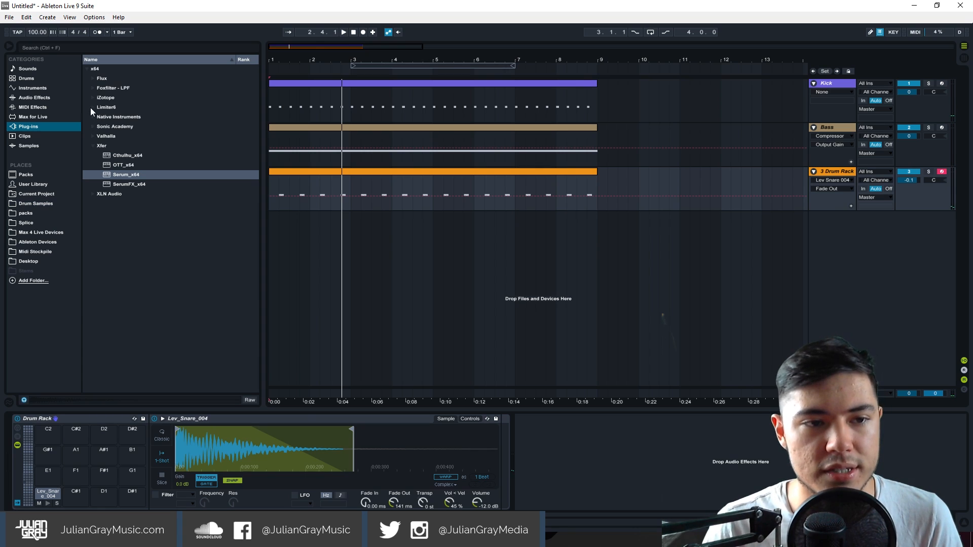
click(93, 138)
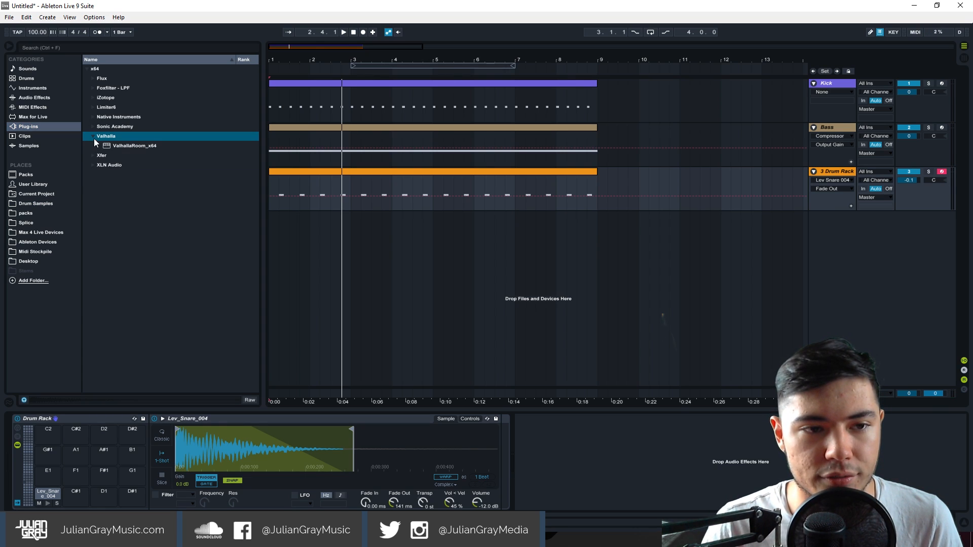
double_click(135, 146)
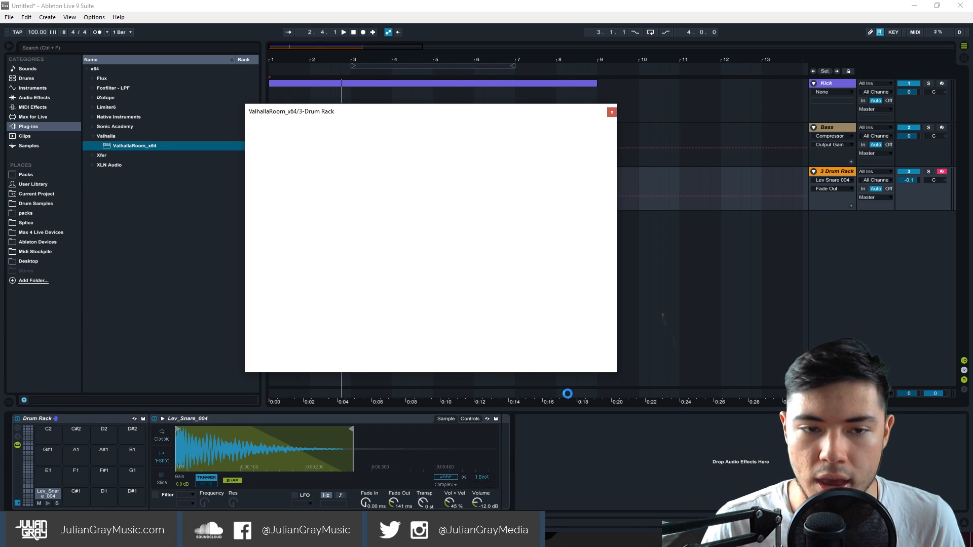
drag(267, 223, 268, 278)
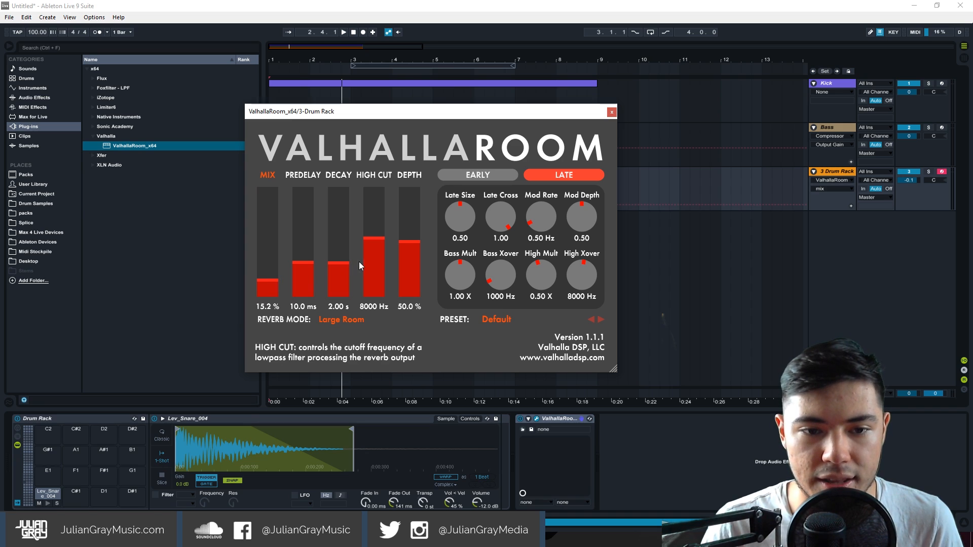
drag(339, 263, 362, 250)
key(space)
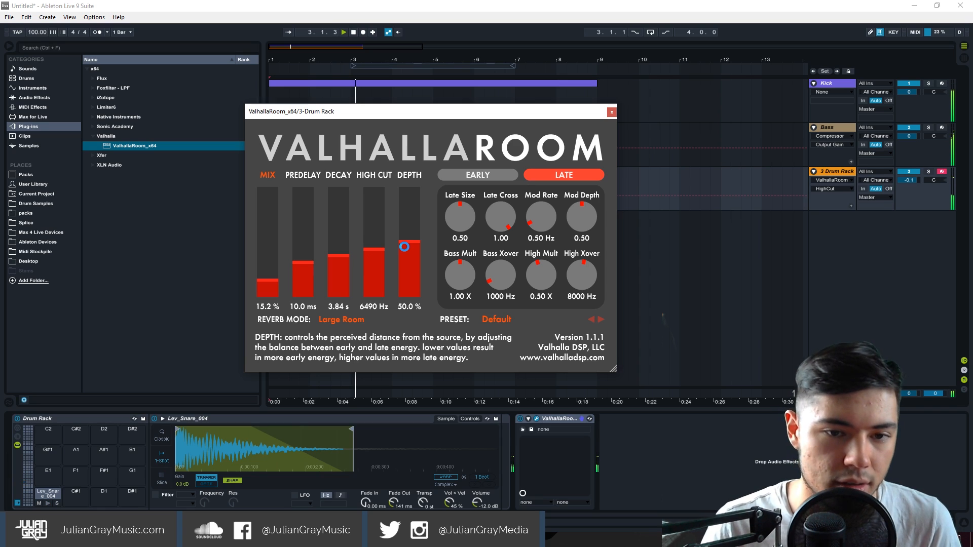
Step: Close the ValhallaRoom window and rename the snare's Drum Rack track to Clap
click(612, 112)
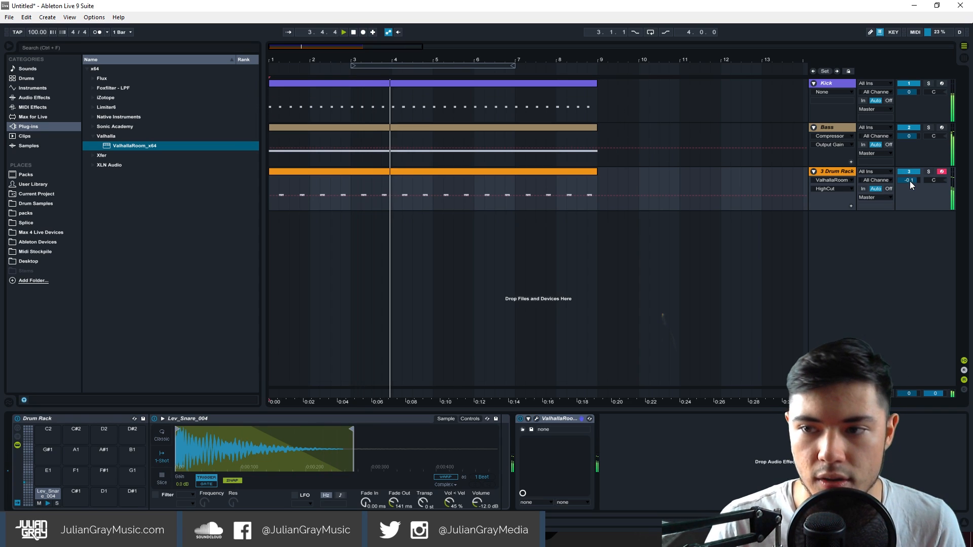
right_click(834, 173)
click(855, 212)
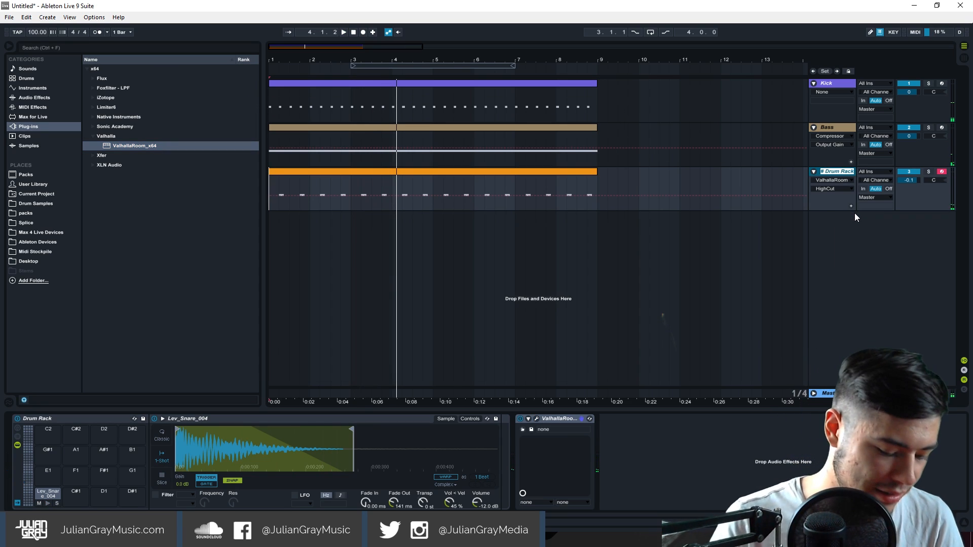
text(Clap)
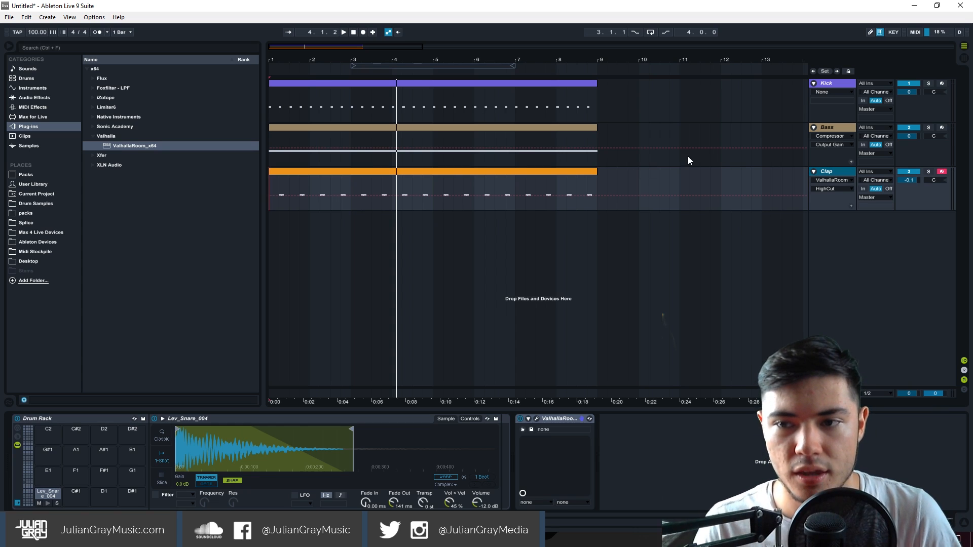
Step: Fold the Kick, Bass and Clap tracks and insert a new MIDI track below them
click(814, 127)
click(814, 83)
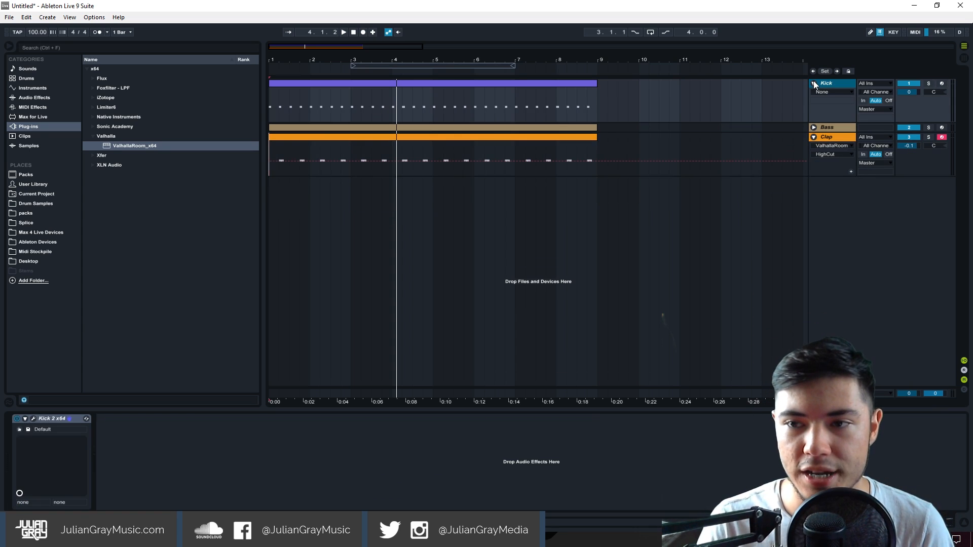
click(814, 103)
right_click(822, 101)
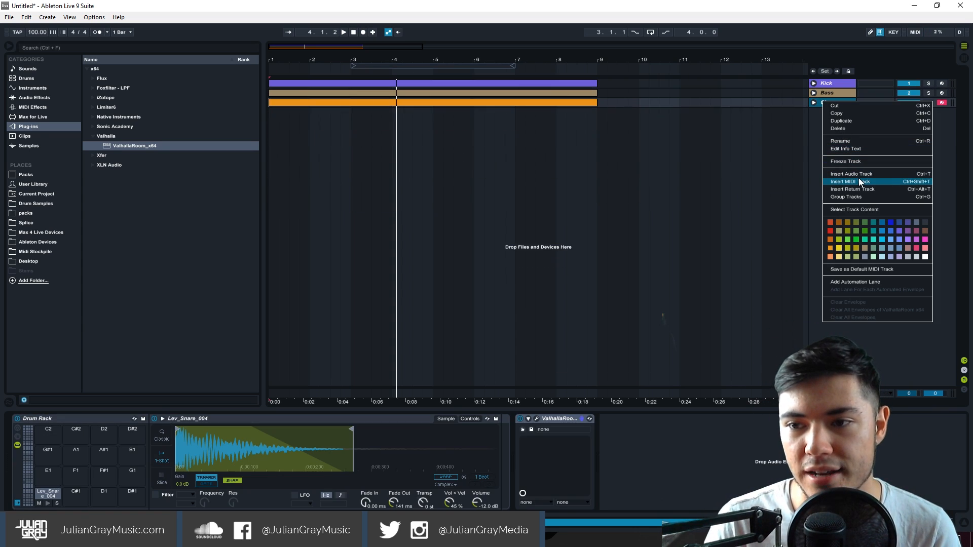
key(Escape)
key(ctrl+shift+t)
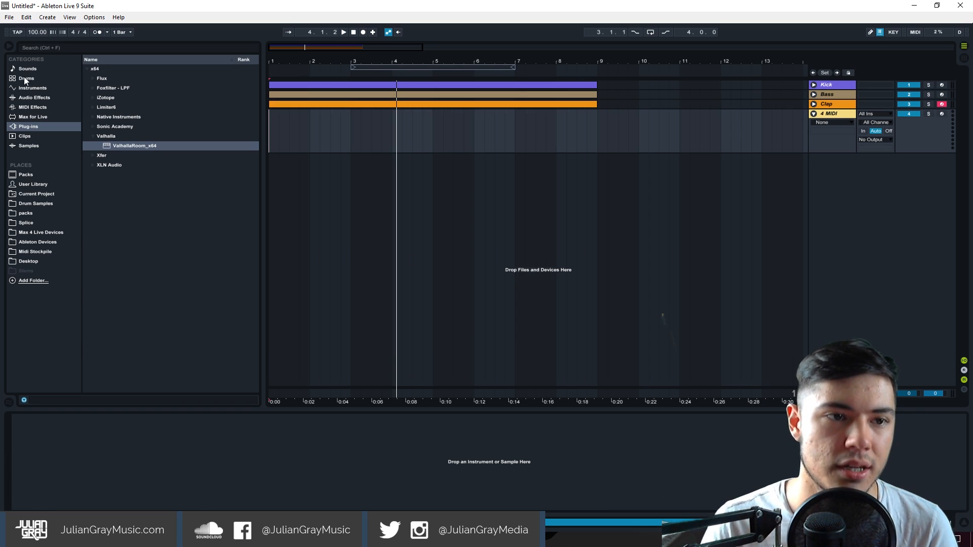
Step: Audition closed hi-hats from the Black Octopus Leviathan samples and load Lev_Chh_007.wav onto pad C1 of a Drum Rack on the new track
click(36, 204)
click(99, 90)
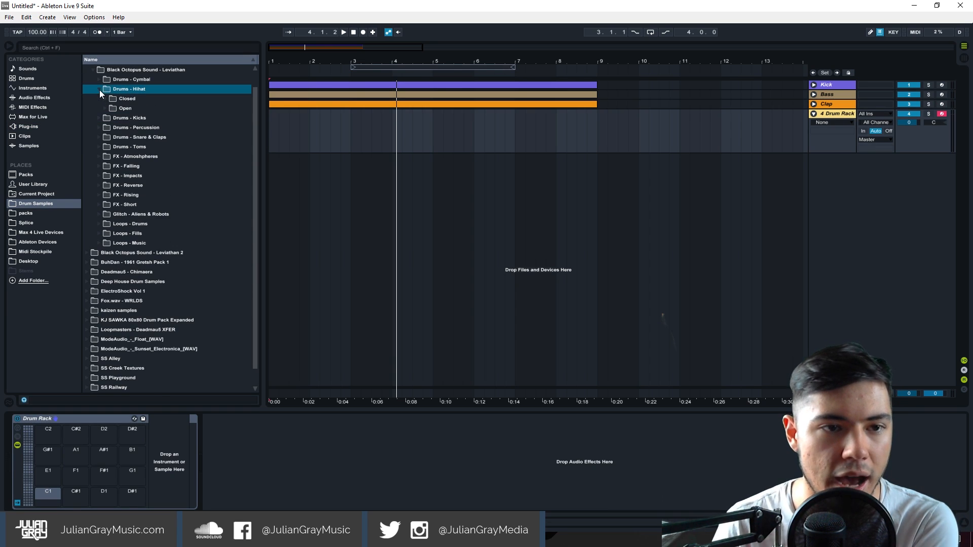
click(105, 98)
click(129, 128)
click(137, 137)
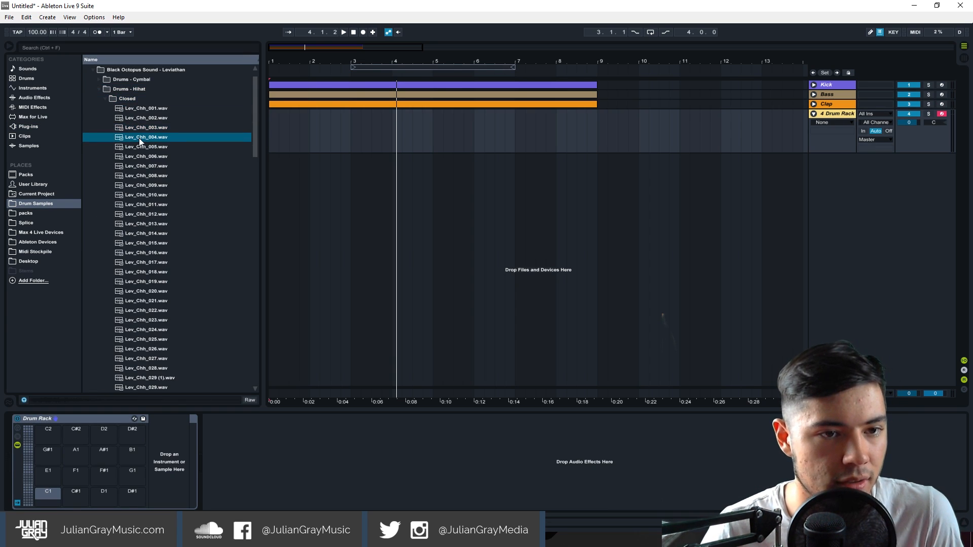
click(147, 176)
click(148, 166)
drag(139, 165, 48, 499)
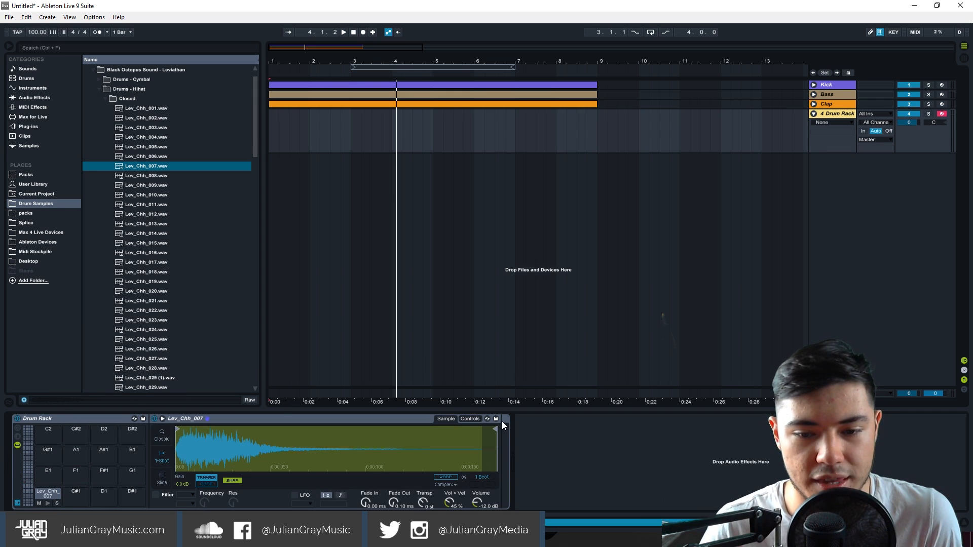
Step: Shorten the hi-hat sample by pulling its end point in, set its fade out to 39.3 ms and audition the pad
drag(494, 427, 317, 424)
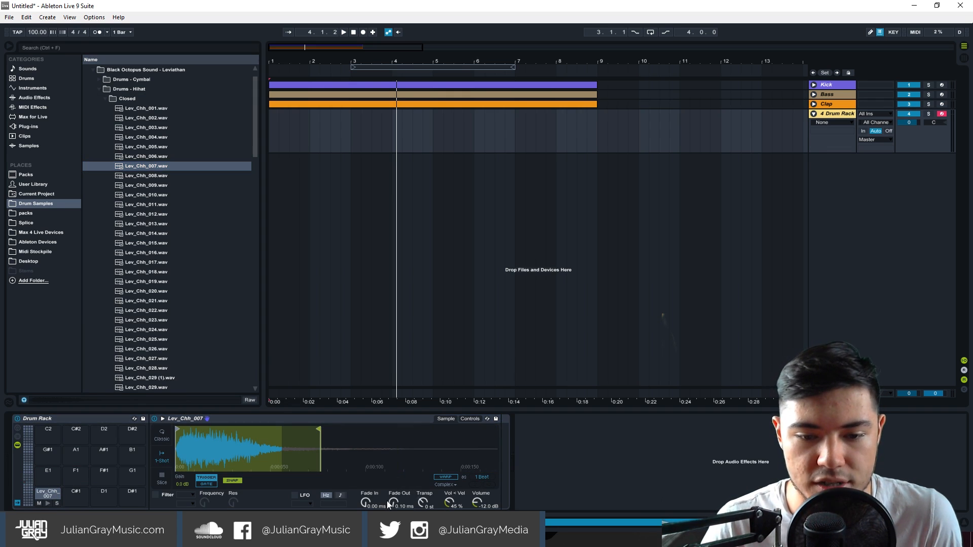
drag(388, 501, 387, 490)
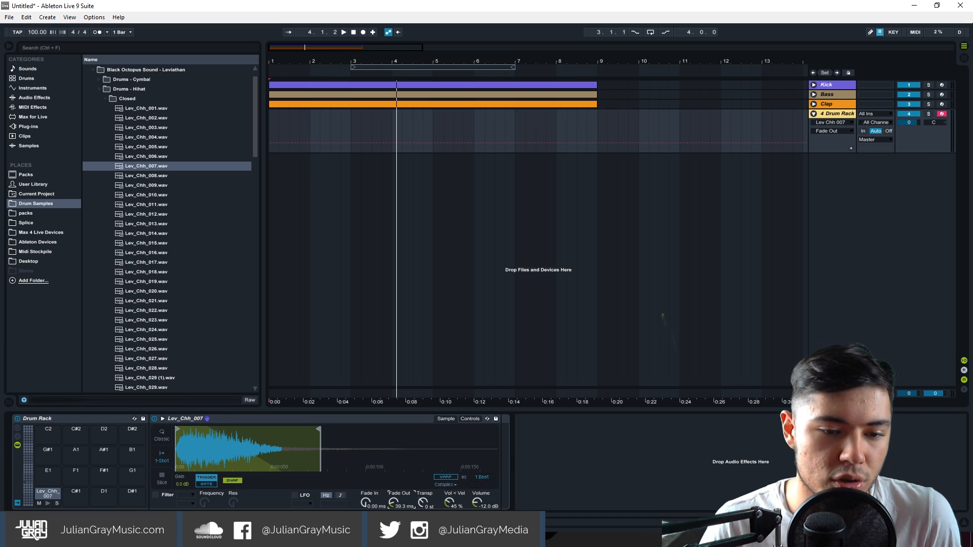
click(48, 501)
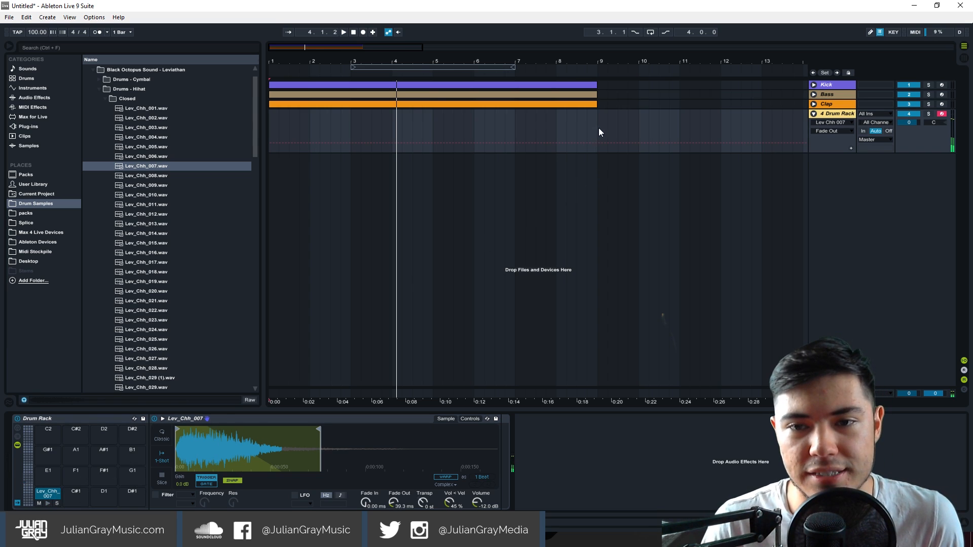
Step: Create an empty eight-bar MIDI clip on the hi-hat Drum Rack track from bar 1 to bar 9
drag(599, 132, 221, 198)
right_click(290, 130)
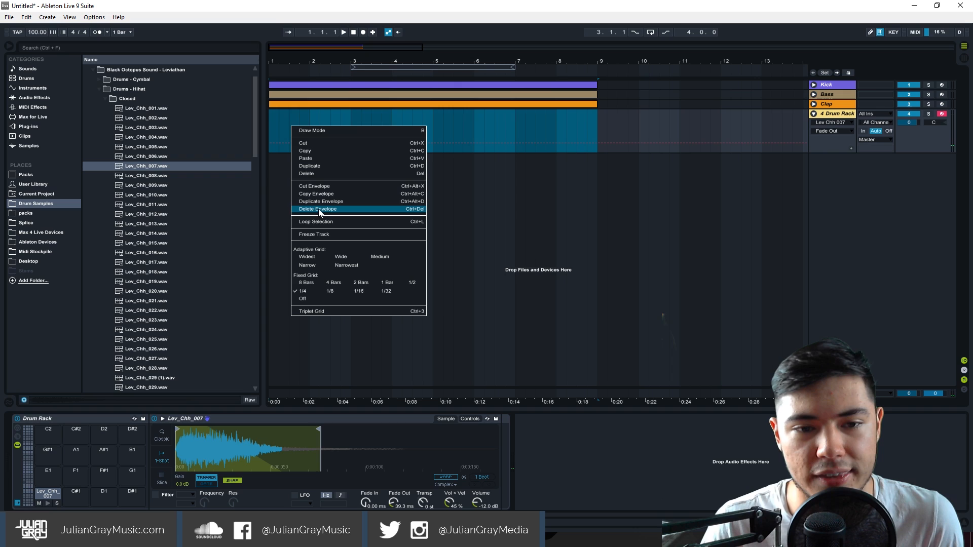
click(311, 110)
right_click(309, 114)
click(339, 177)
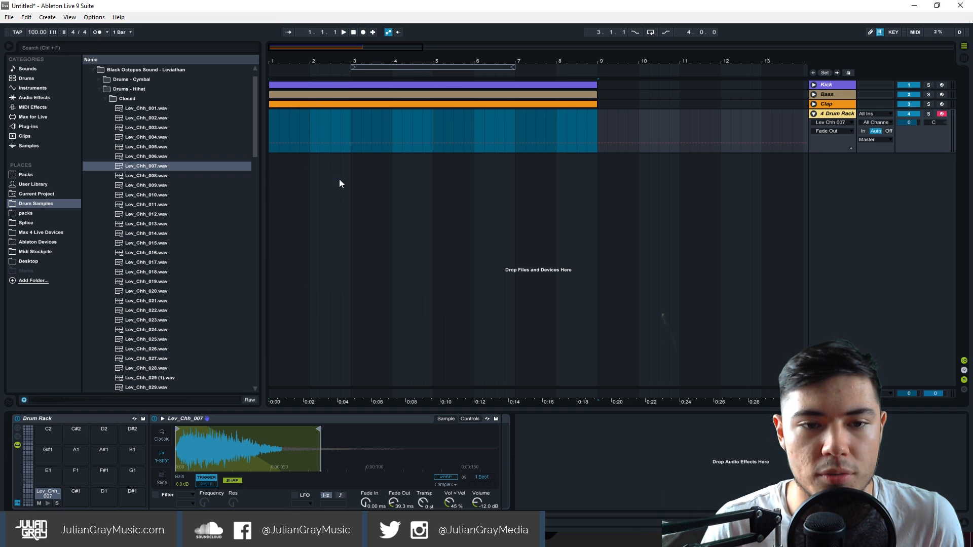
double_click(311, 116)
Step: Add an eighth-note hi-hat on each of the four offbeats of bar 1, then audition them and lower the track's volume to -0.3 dB
double_click(185, 350)
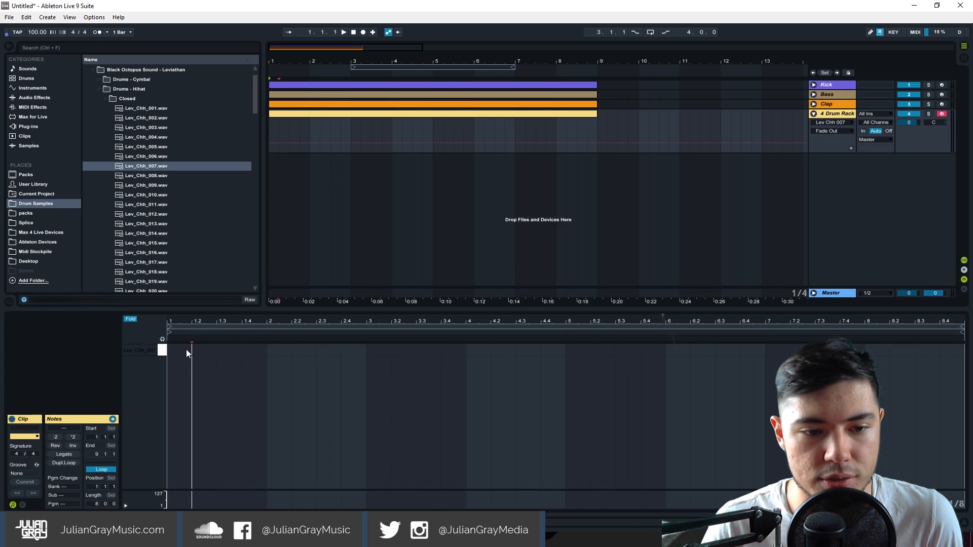
double_click(209, 350)
double_click(234, 350)
double_click(259, 350)
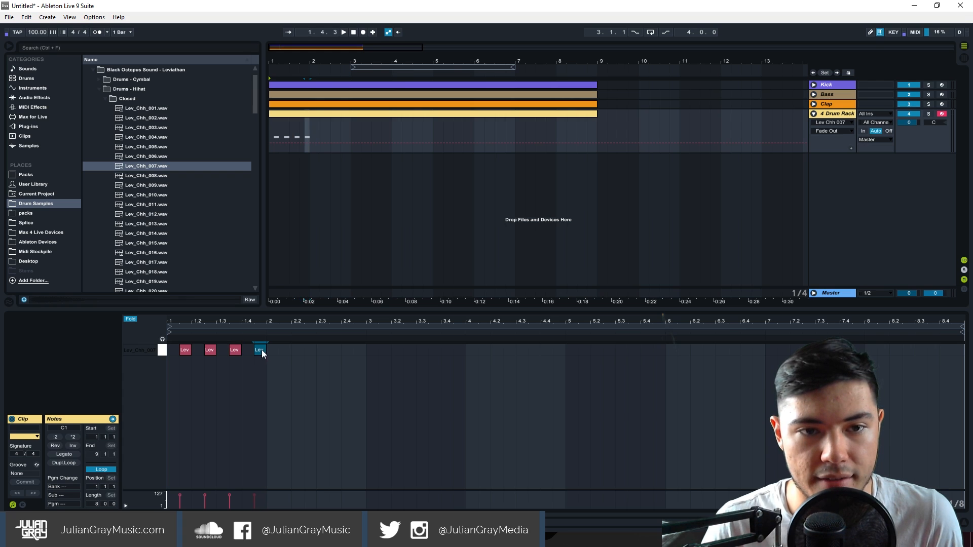
key(space)
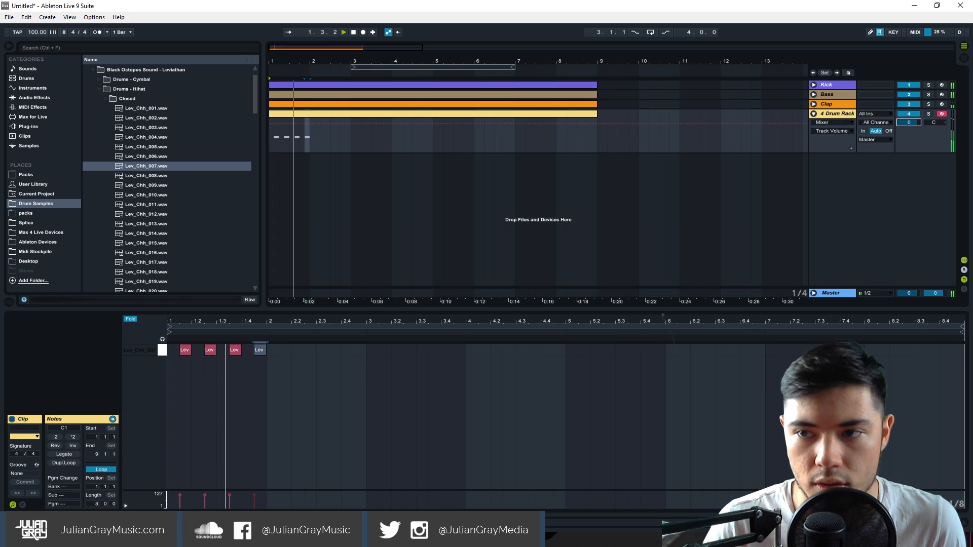
key(space)
Step: Duplicate the one-bar offbeat hi-hat pattern seven times to fill the eight-bar clip
key(ctrl+a)
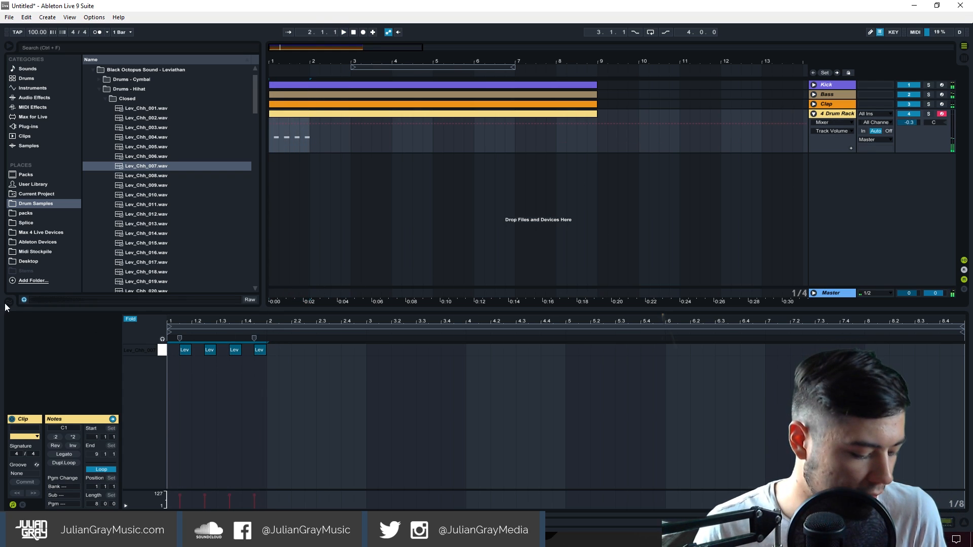
key(ctrl+d)
key(ctrl+d)
key(ctrl+d)
key(ctrl+d)
key(ctrl+d)
key(ctrl+d)
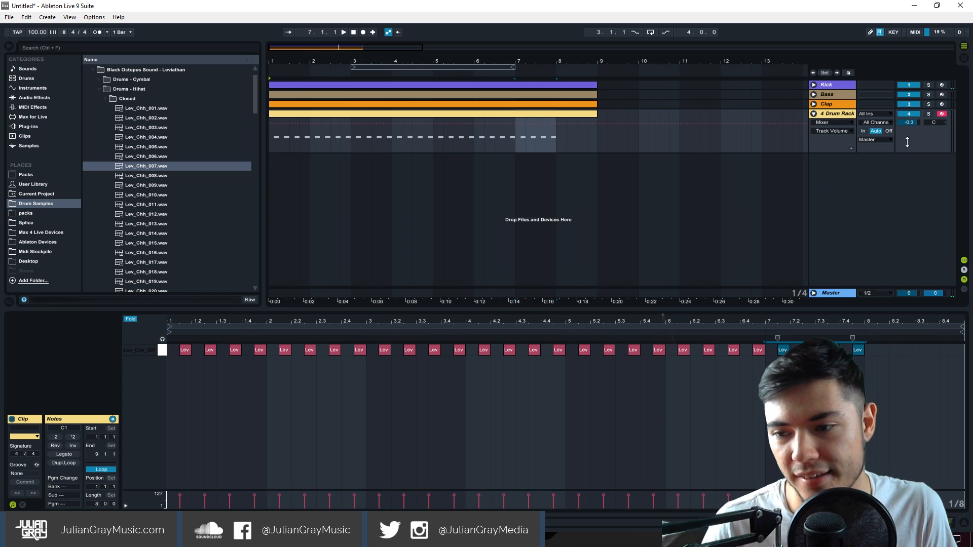
key(ctrl+d)
Step: Play the arrangement, lower the hi-hat track's volume to -2.6 dB and rename the track to Hat
key(space)
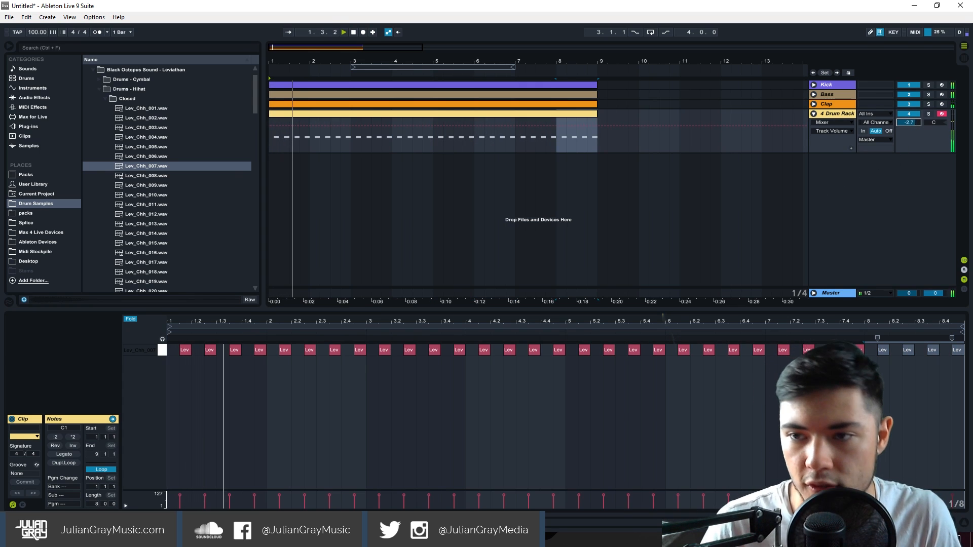
right_click(842, 112)
click(861, 155)
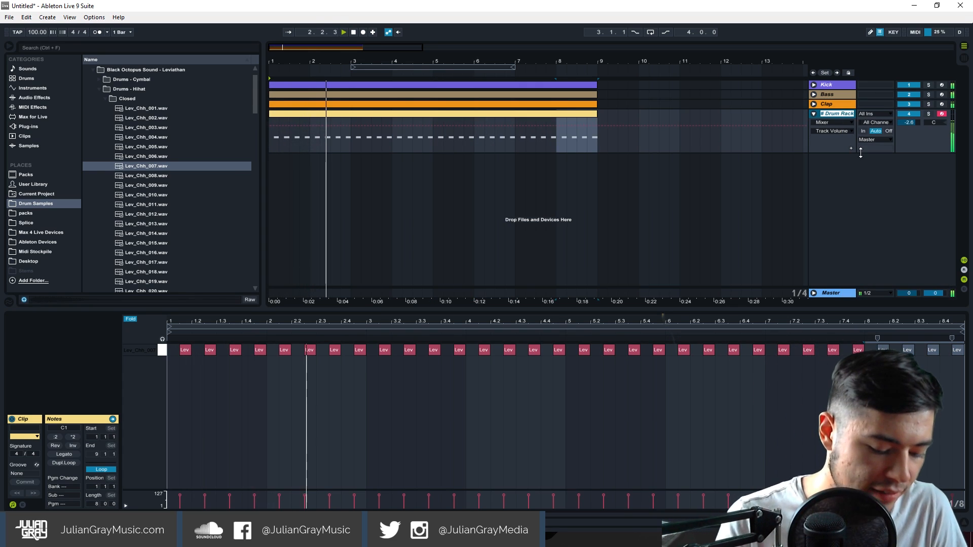
text(Hat)
key(Return)
Step: Stop playback, fold the Hat track, and unfold the Bass track with its devices shown
click(815, 115)
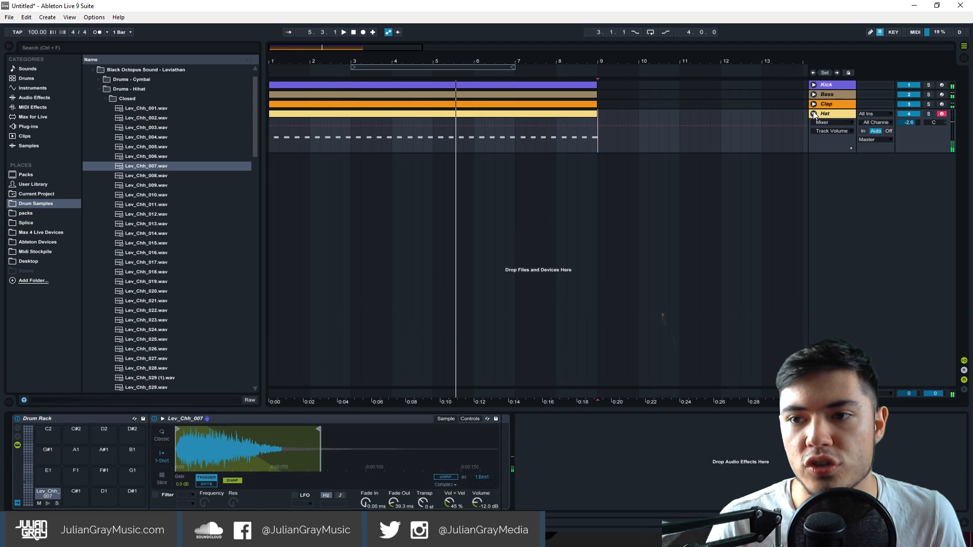
click(814, 113)
click(814, 94)
click(831, 94)
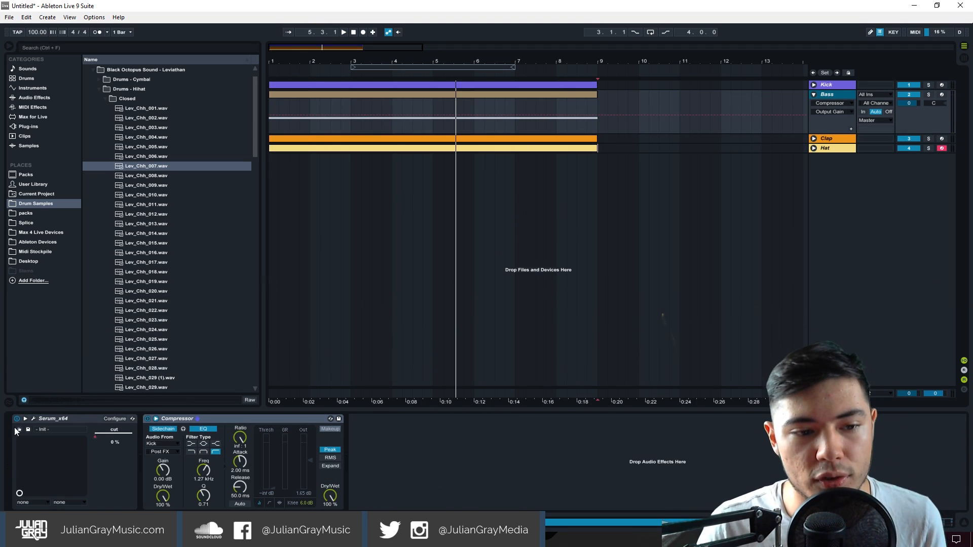
Step: Touch the LFO 1 rate in the bass's Serum to select it as the track's automation parameter, leaving it at 1/8
click(33, 420)
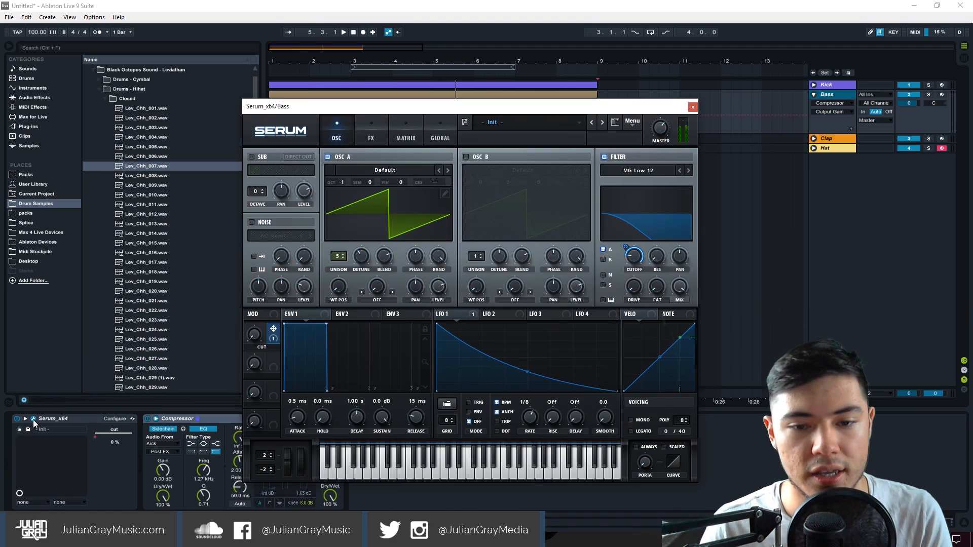
click(532, 416)
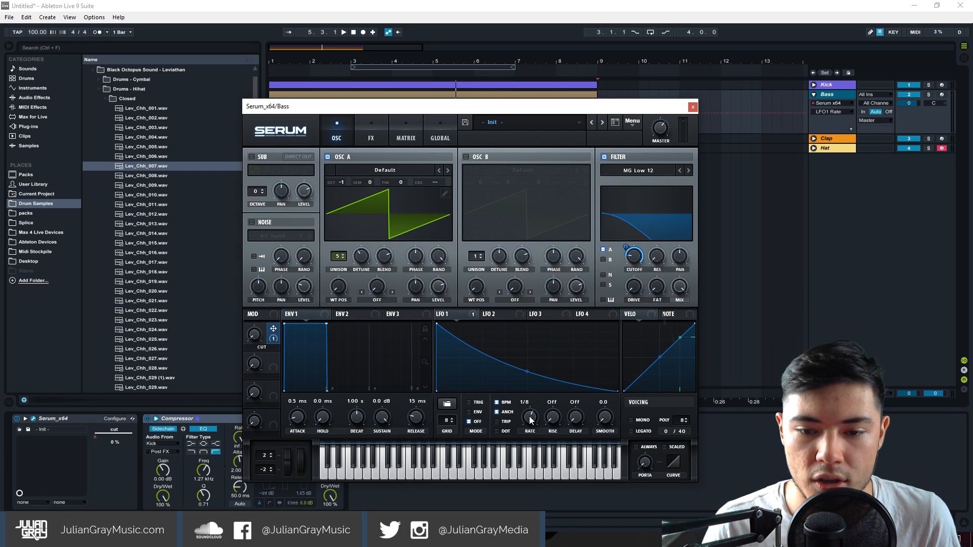
drag(538, 417, 529, 422)
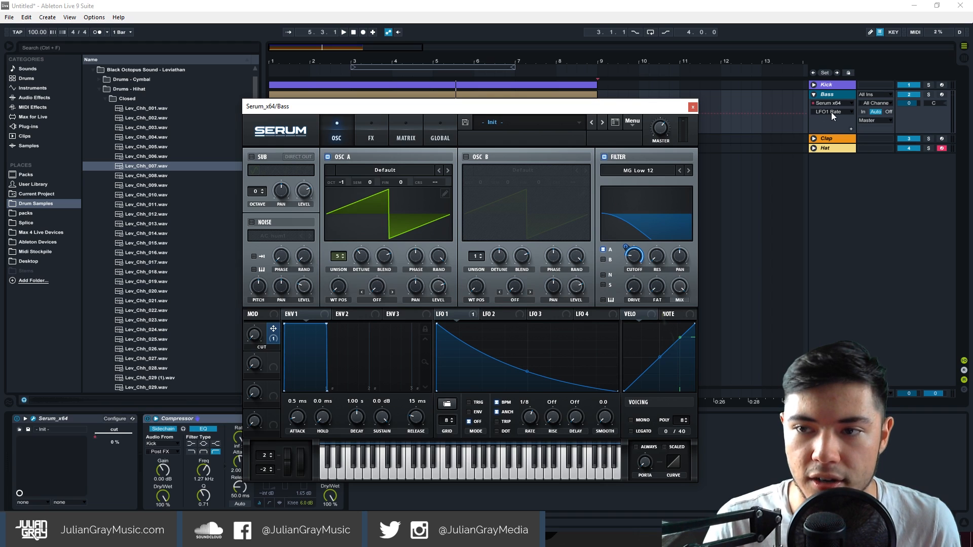
click(692, 106)
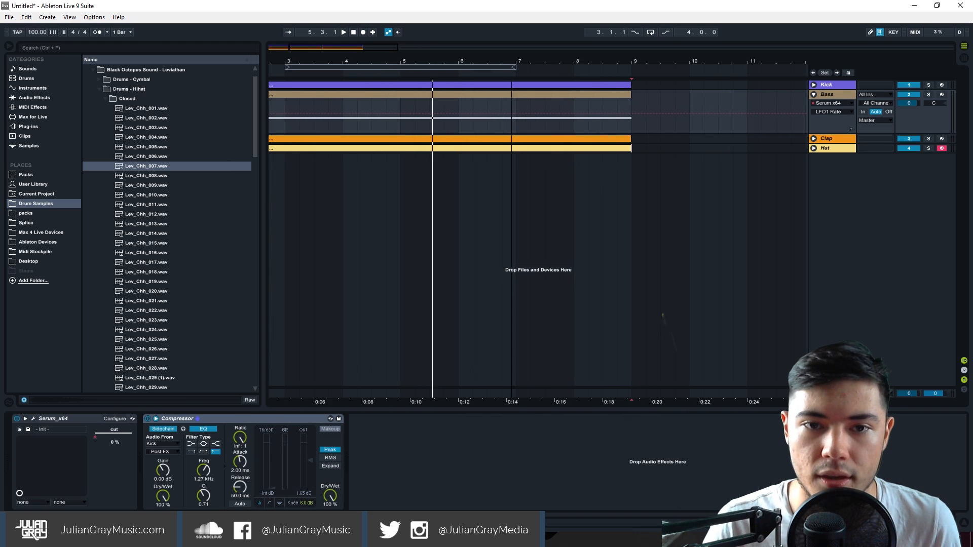
Step: Enable Draw Mode and draw a higher LFO1 Rate automation value on the last beat of bar 1 in the Bass track
drag(343, 48, 307, 51)
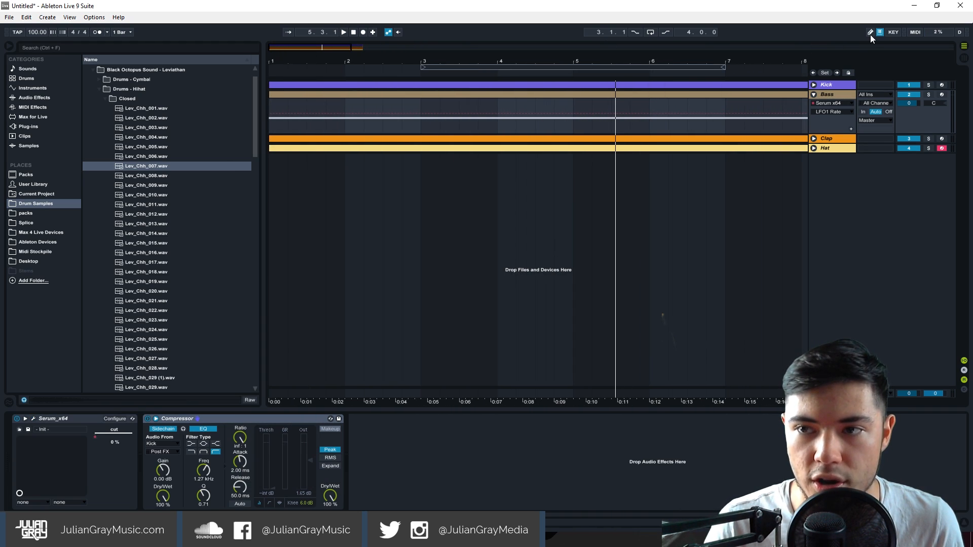
click(870, 33)
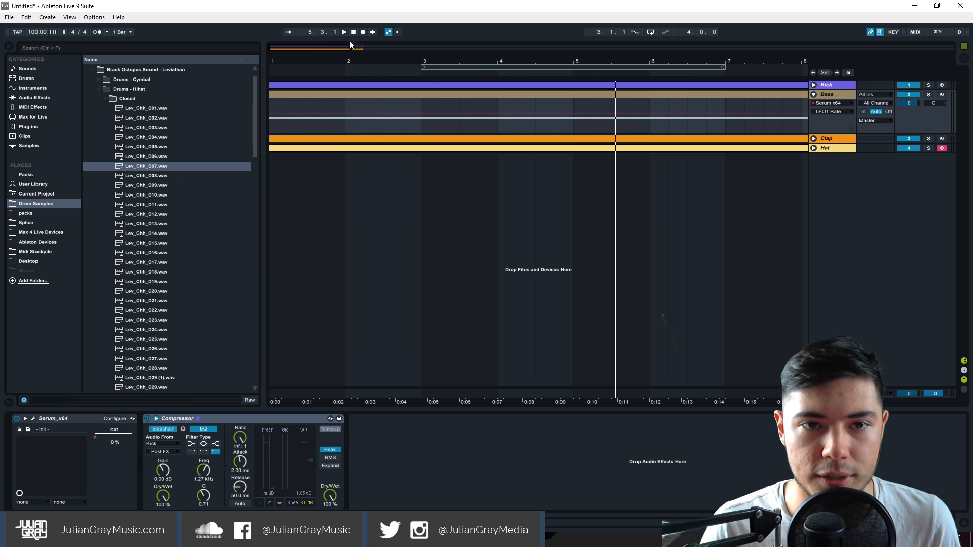
click(339, 104)
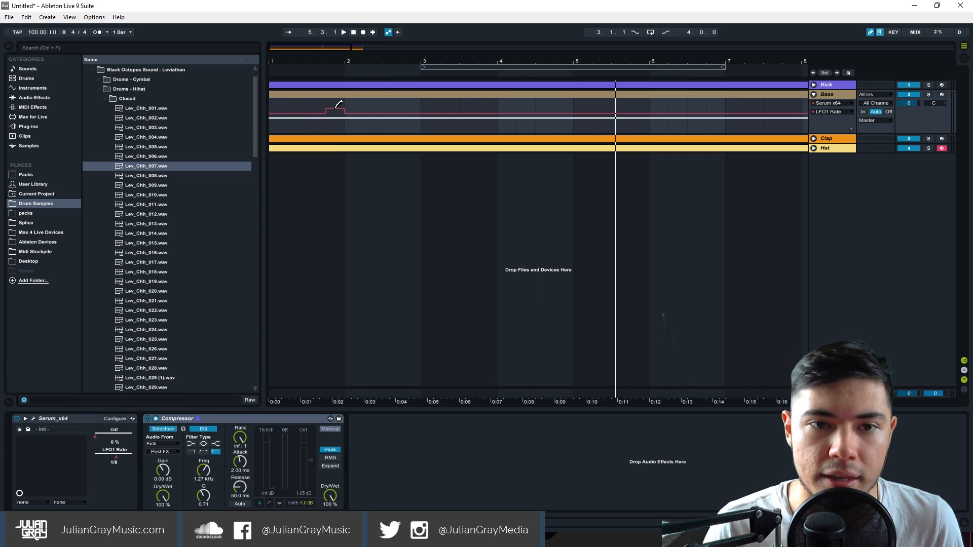
Step: Play the arrangement from the start to audition the bass's LFO rate change at the end of bar 1
click(354, 32)
click(343, 32)
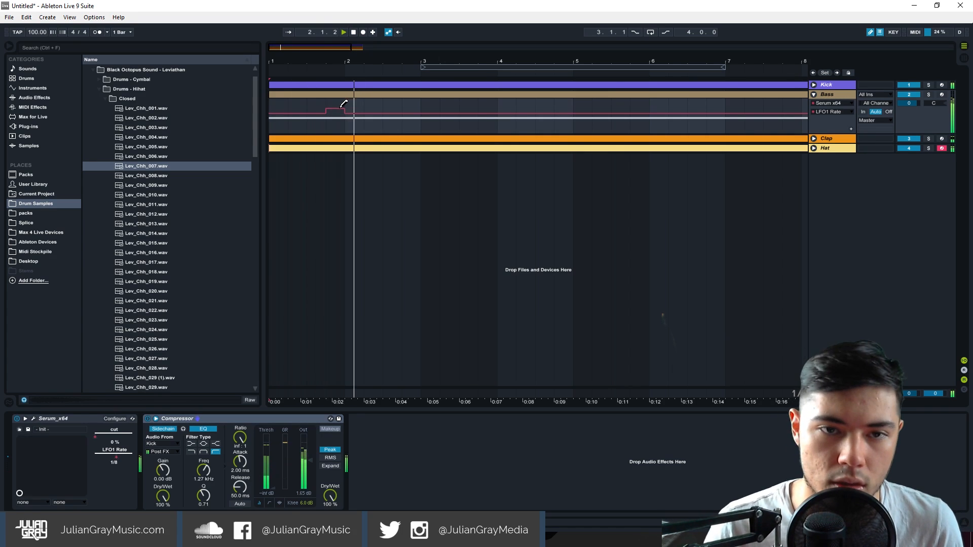
key(space)
key(space)
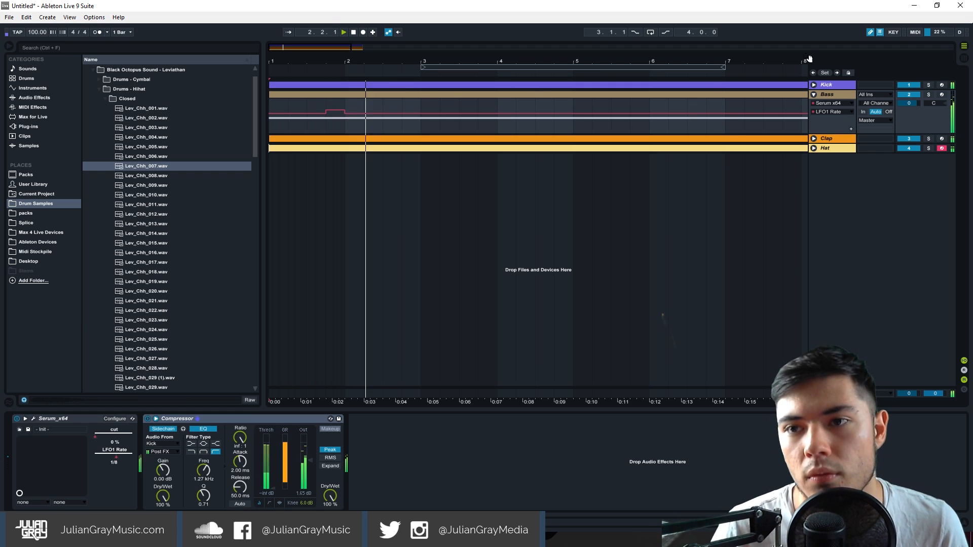
Step: Turn off Draw Mode, stop playback and move the Bass track's LFO1 Rate automation into its own lane
click(869, 33)
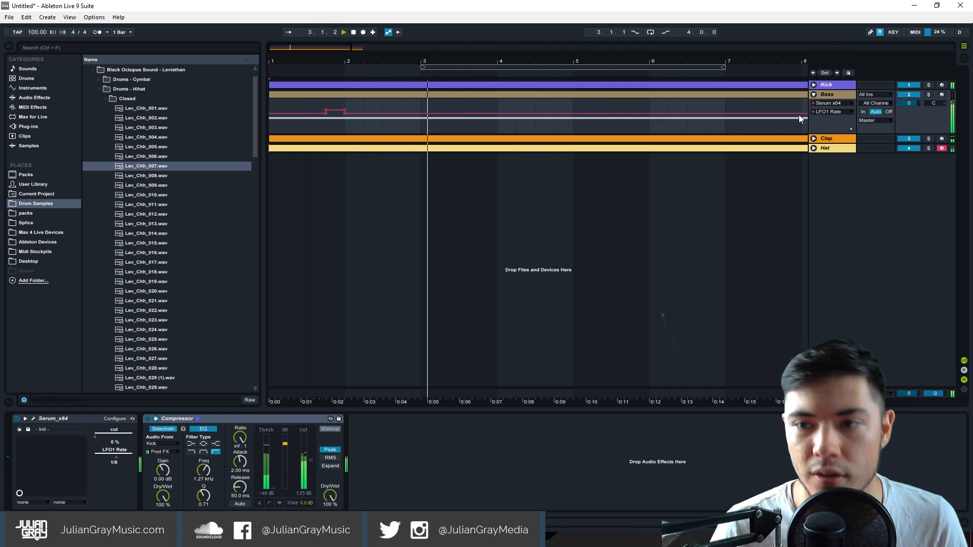
key(space)
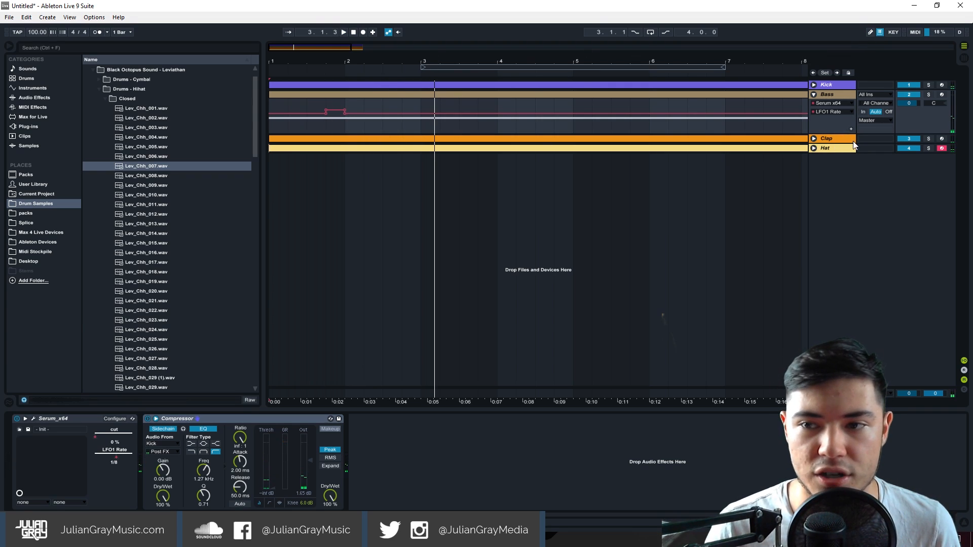
click(851, 128)
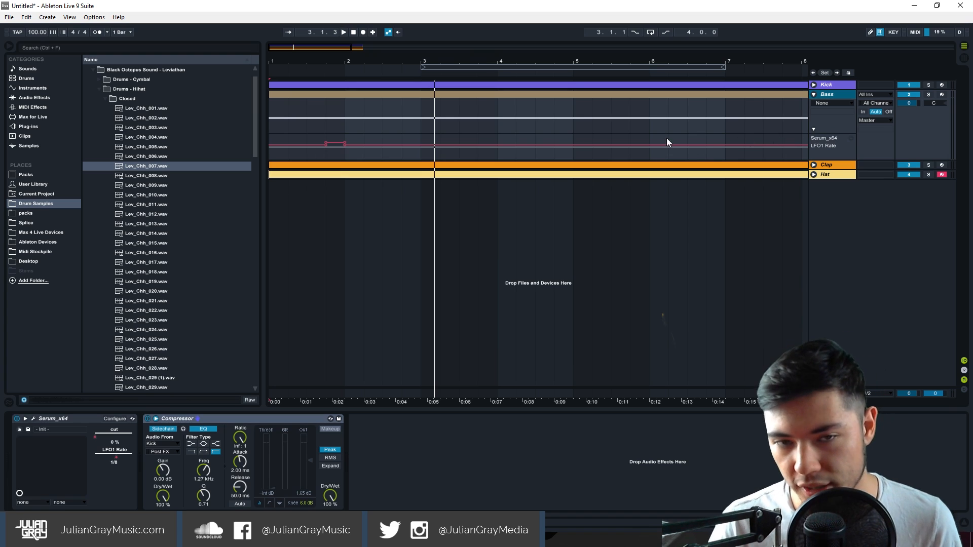
Step: Duplicate the first two bars of the Bass track's LFO1 Rate automation three times so it repeats through bar 8
click(421, 139)
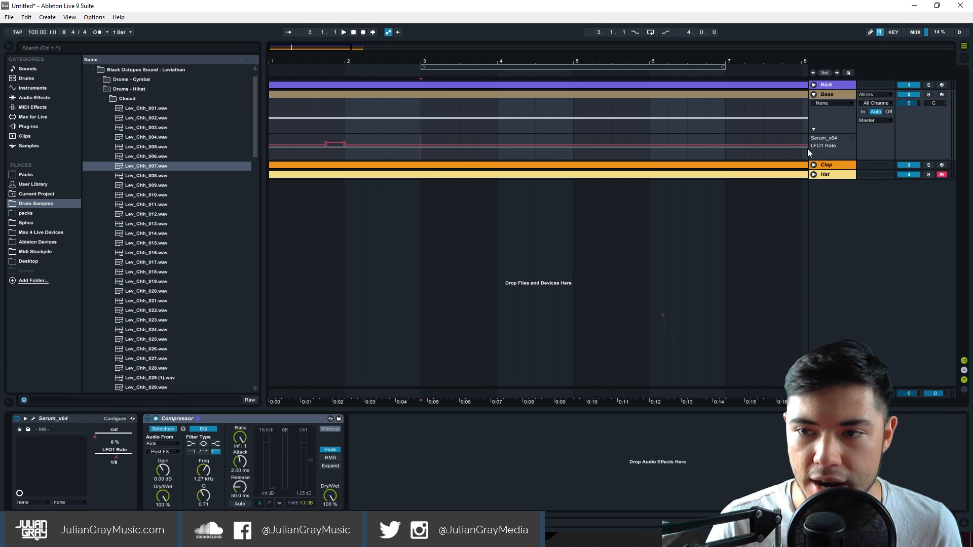
drag(421, 136, 235, 145)
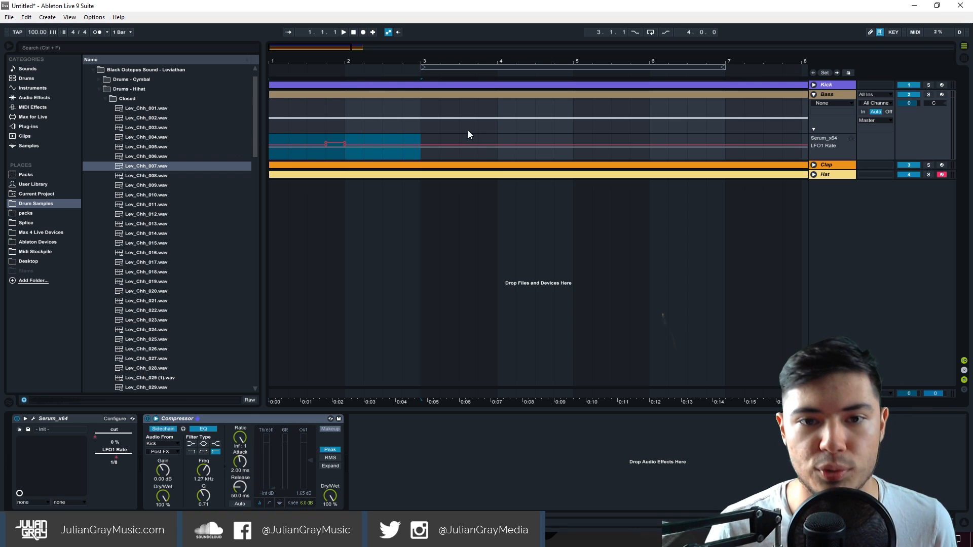
key(ctrl+d)
key(ctrl+d)
key(ctrl+d)
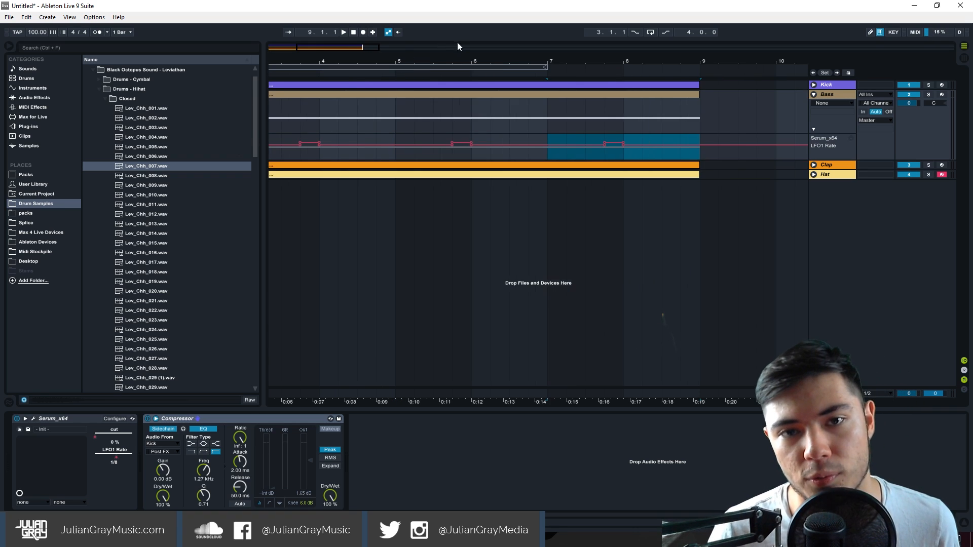
Step: Play the arrangement from the start to audition the repeated LFO rate automation on the bass
drag(340, 51, 355, 29)
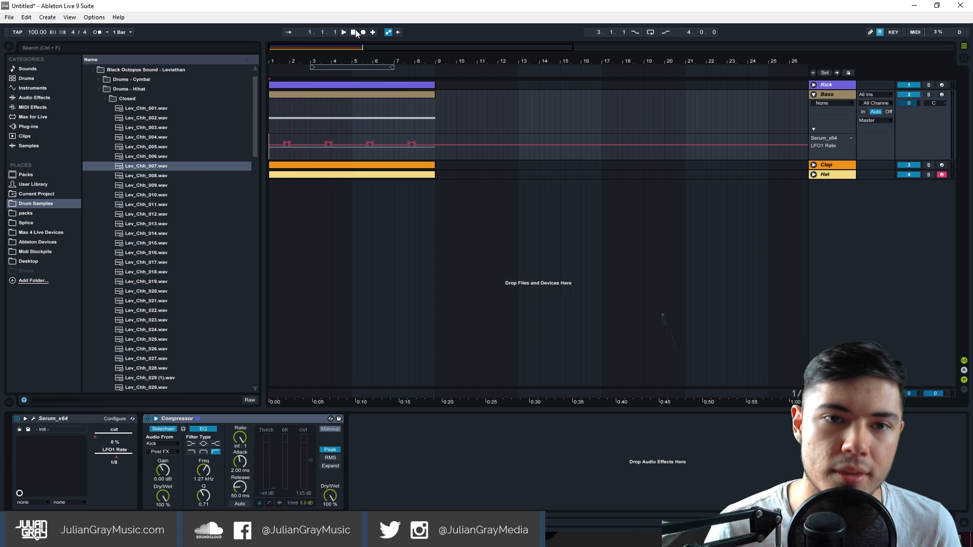
click(344, 32)
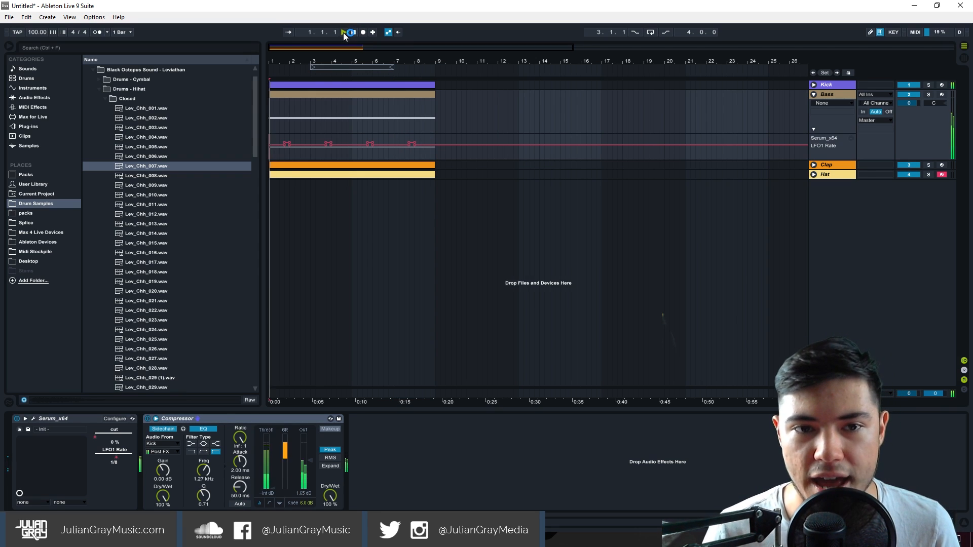
click(838, 96)
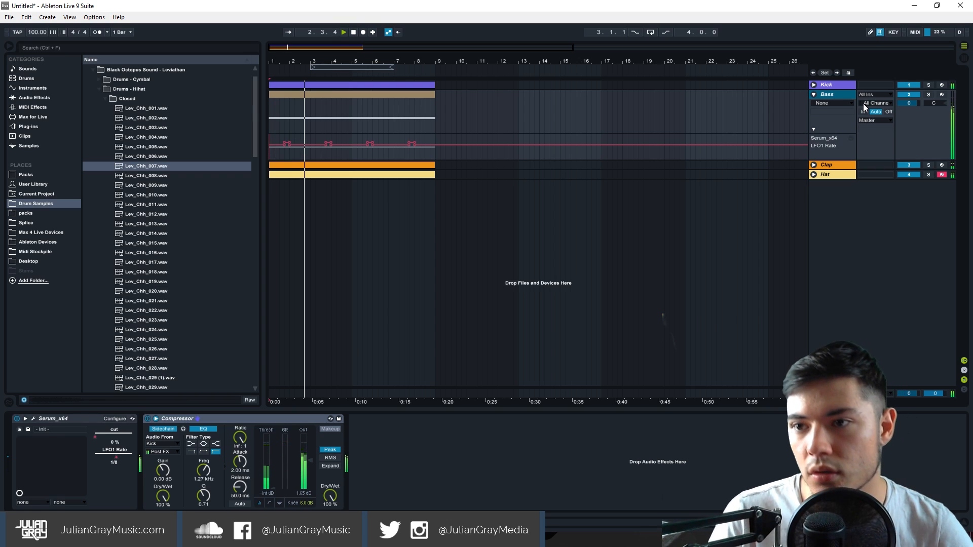
Step: Open the Bass MIDI clip and shorten its E1 note to end at beat 3 of bar 2
double_click(333, 94)
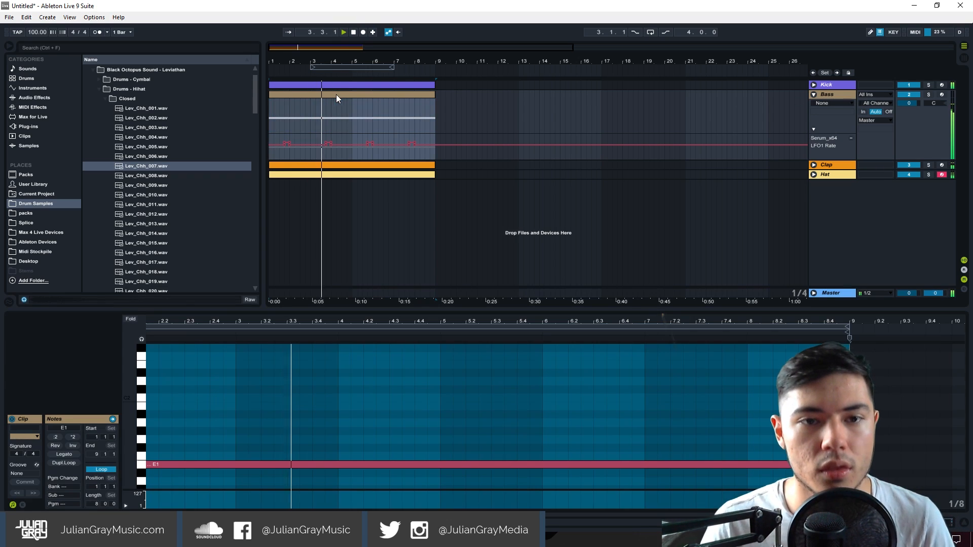
click(610, 381)
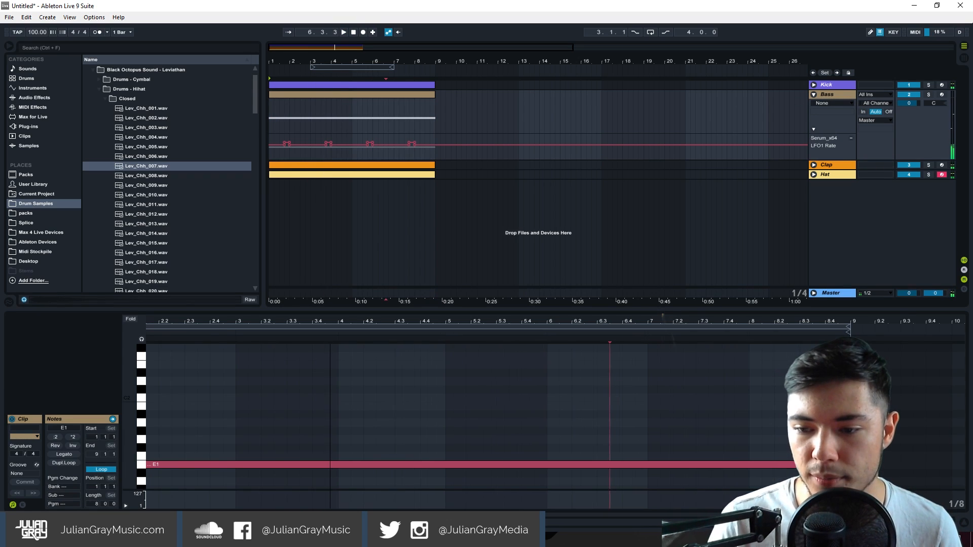
drag(862, 464, 278, 439)
click(285, 115)
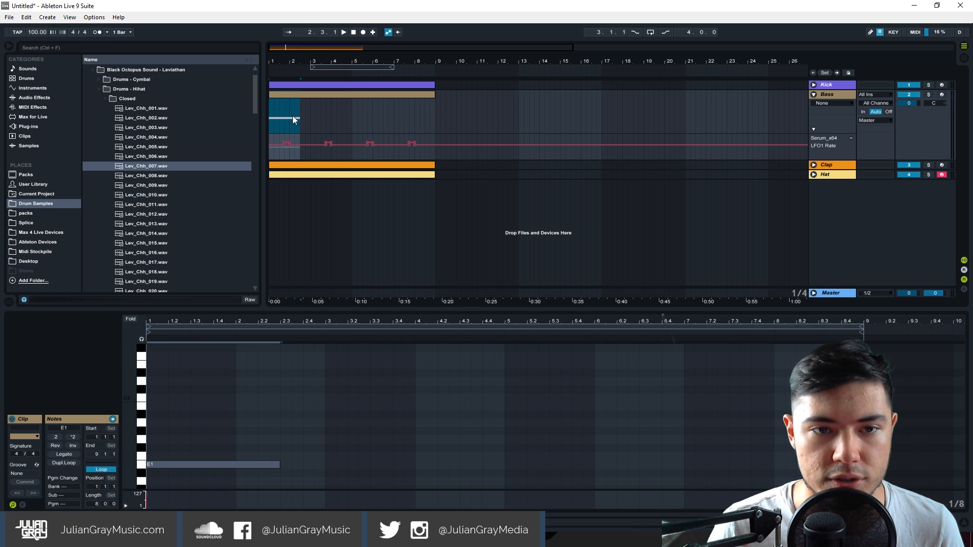
click(300, 116)
click(279, 464)
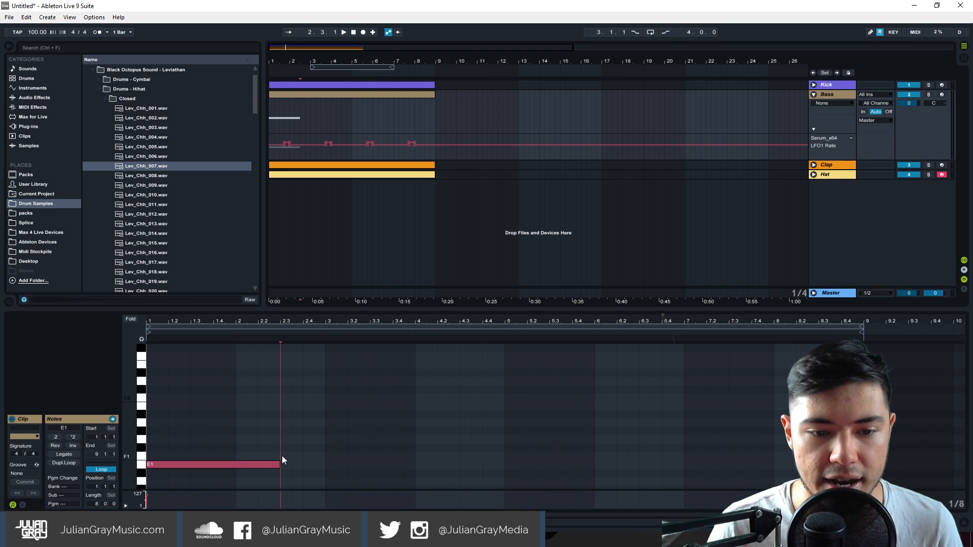
scroll(283, 441, down, 3)
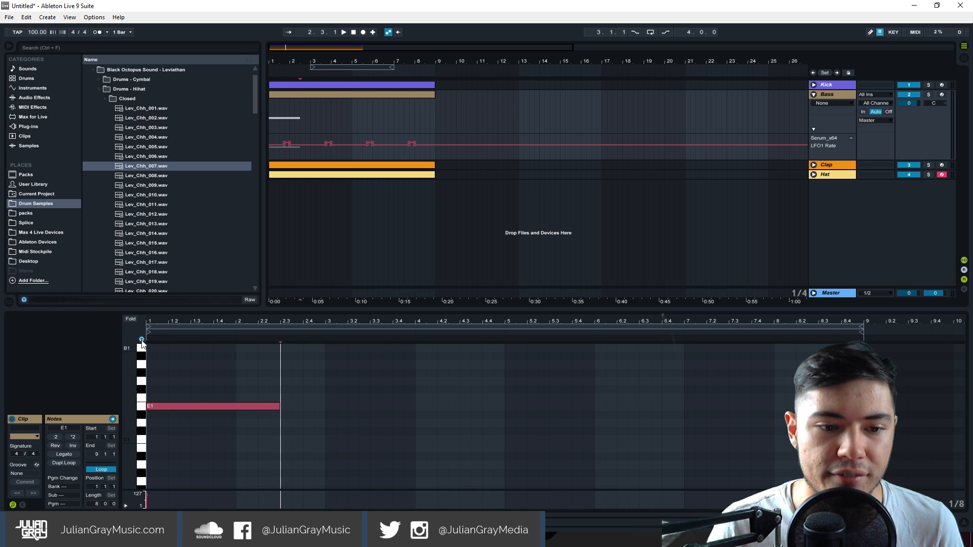
Step: Play the shortened bass note from the start and extend E1 to end at beat 4 of bar 2
click(159, 405)
key(space)
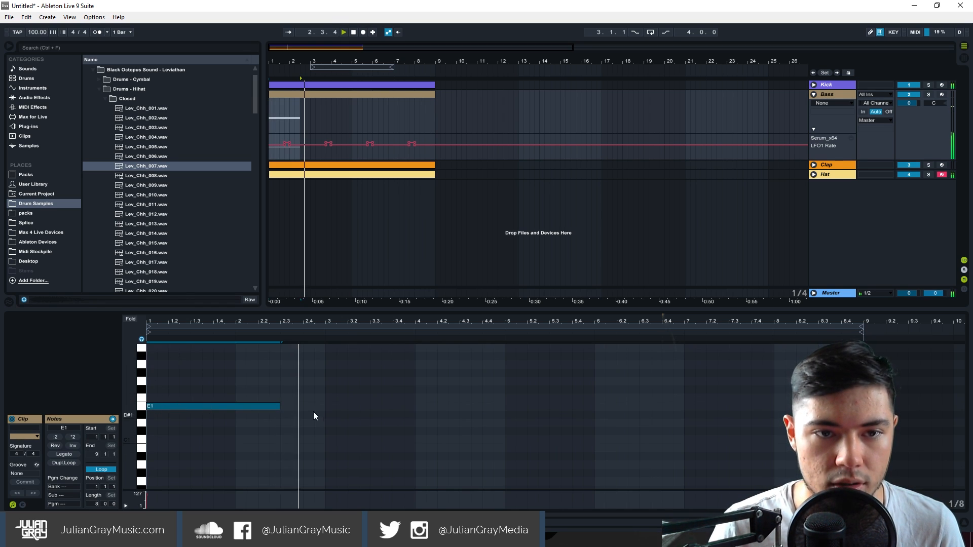
click(343, 30)
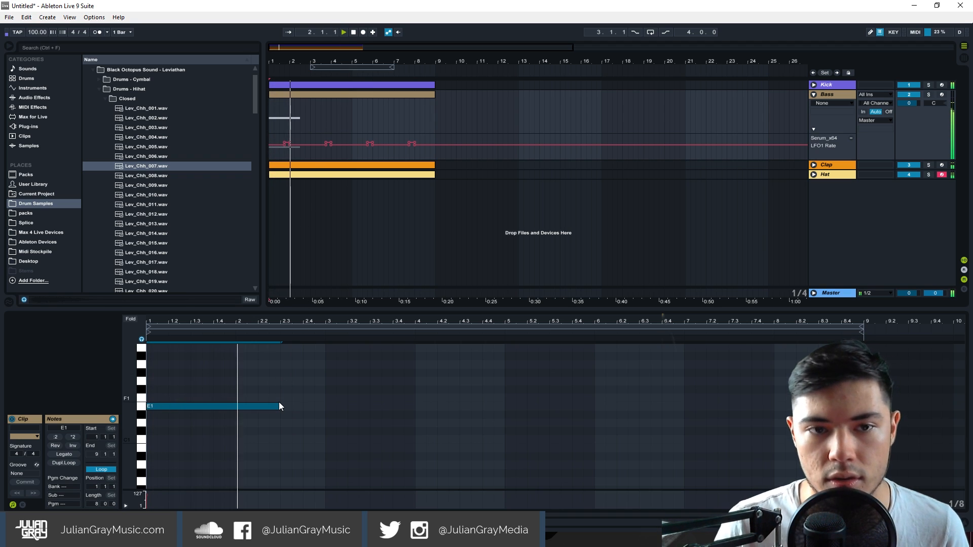
key(space)
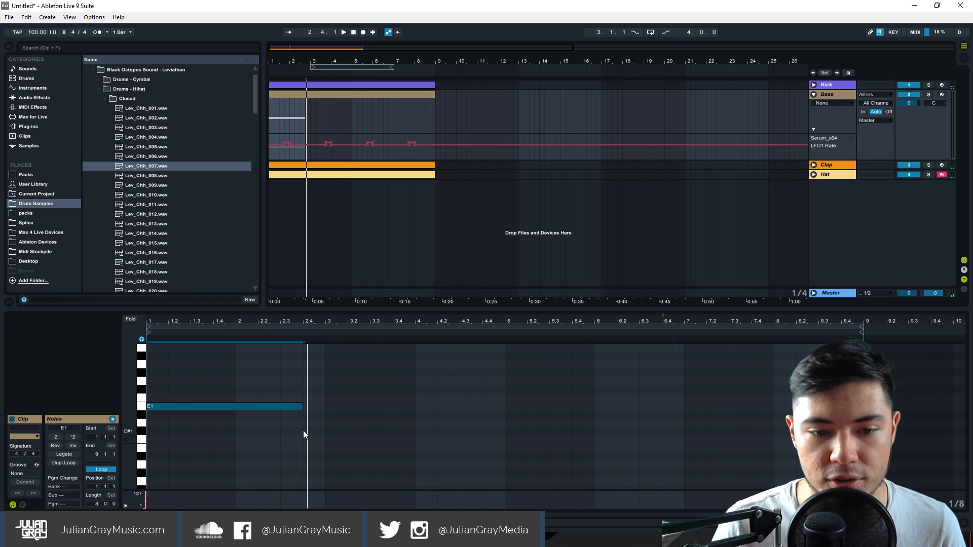
Step: Add a one-beat D1 note on the last beat of bar 2, directly after the E1 note
click(303, 430)
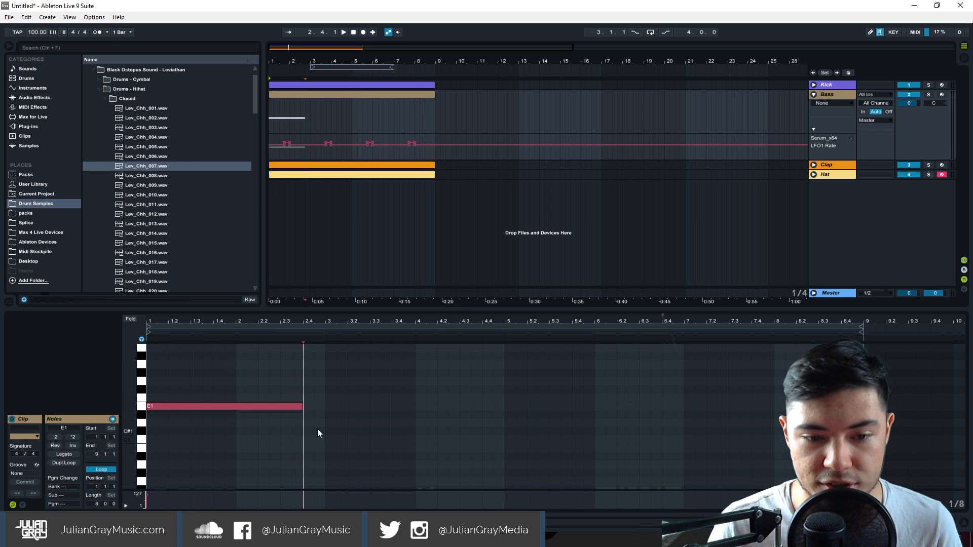
click(306, 422)
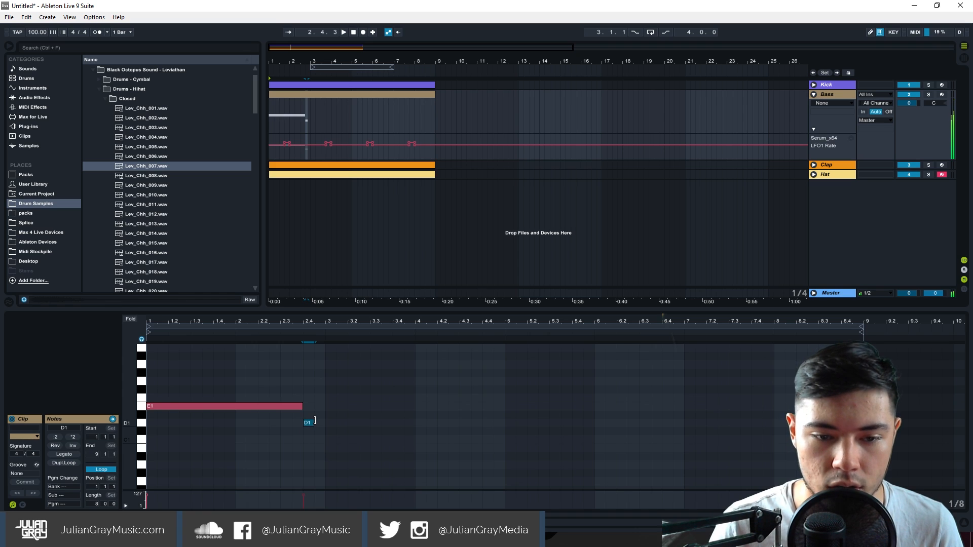
drag(315, 421, 325, 422)
click(322, 391)
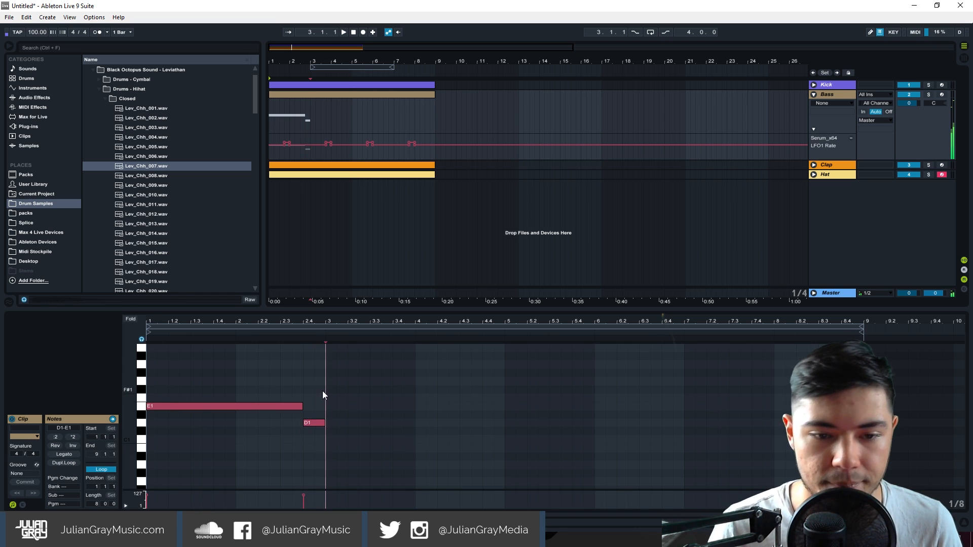
Step: Select both bass notes and duplicate the two-bar pattern three times to fill the eight-bar clip
key(ctrl+a)
key(ctrl+d)
key(ctrl+d)
key(ctrl+d)
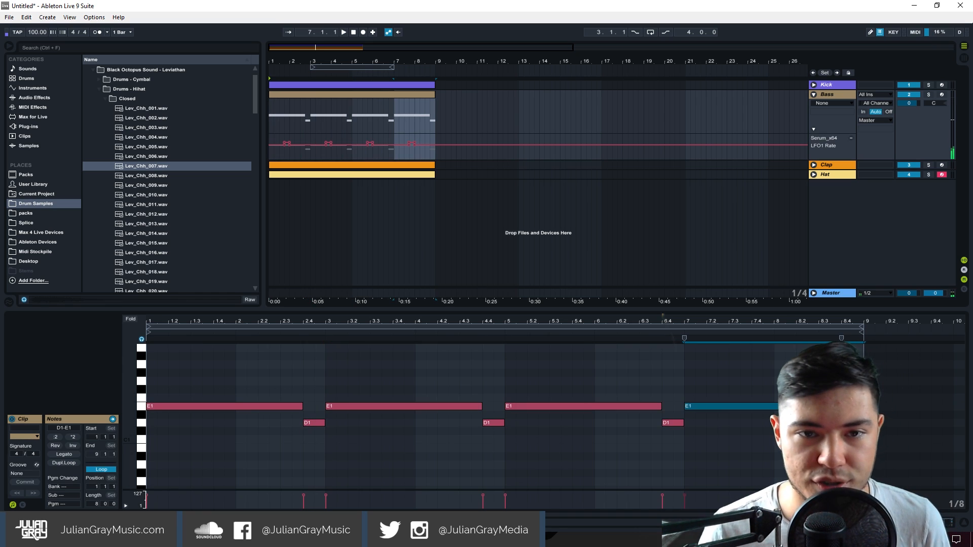
Step: Play the arrangement from the start to audition the new bass notes, stop playback and fold the Bass track
click(355, 32)
click(343, 31)
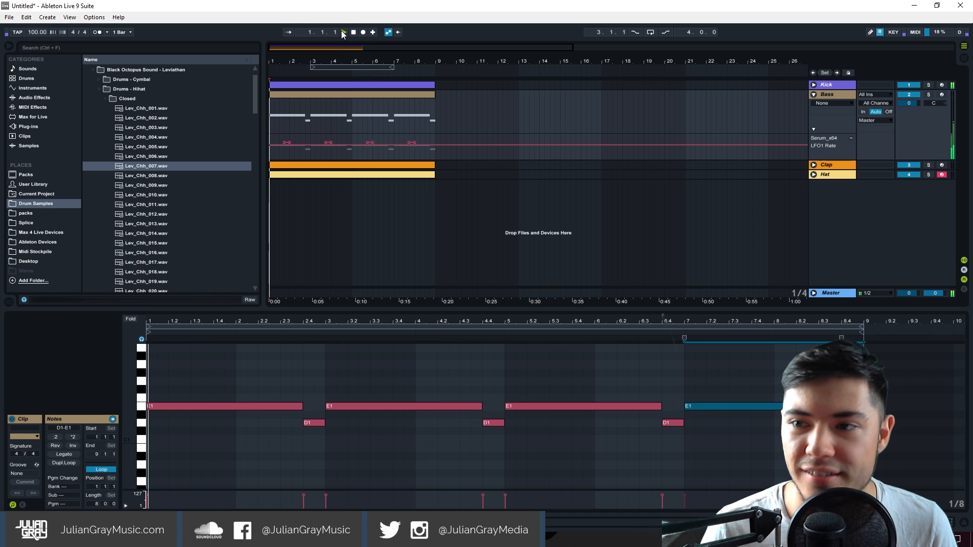
click(814, 95)
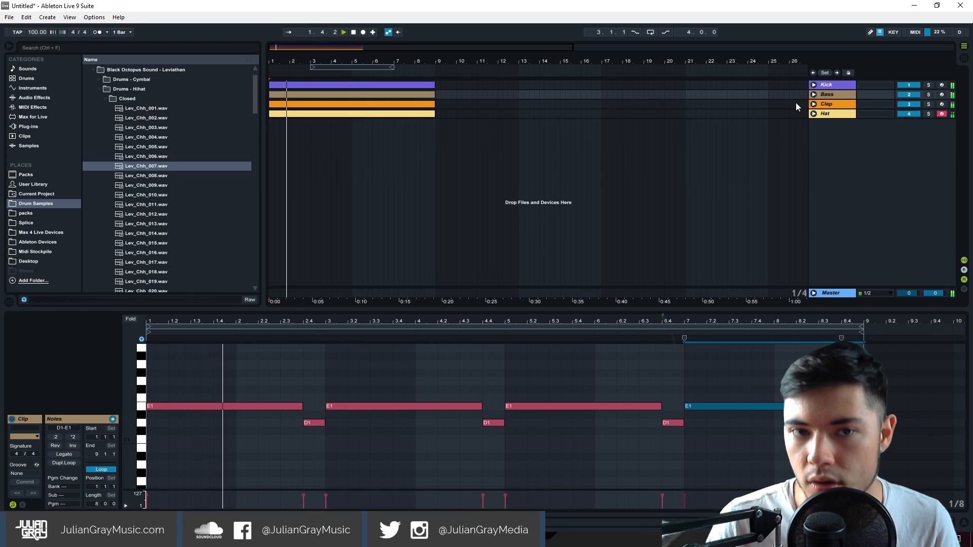
click(814, 94)
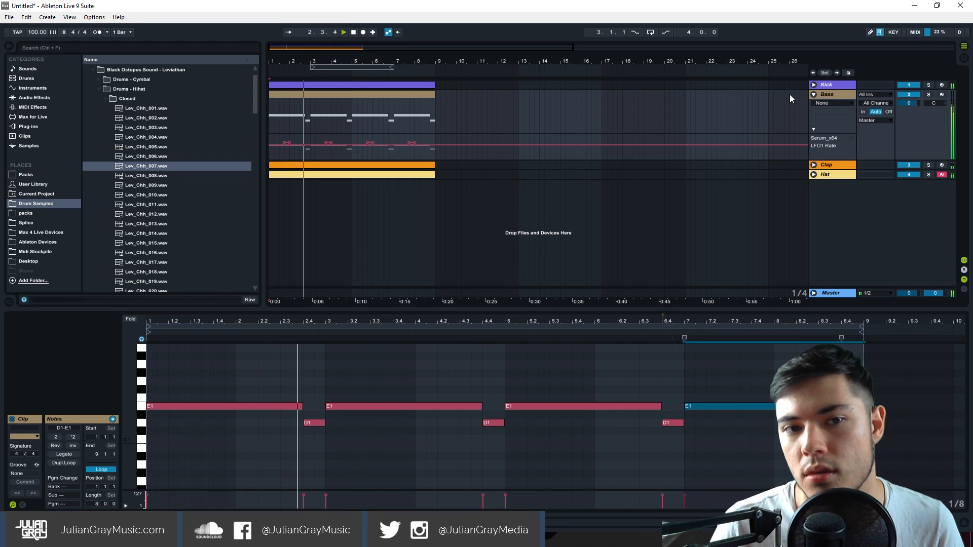
click(769, 118)
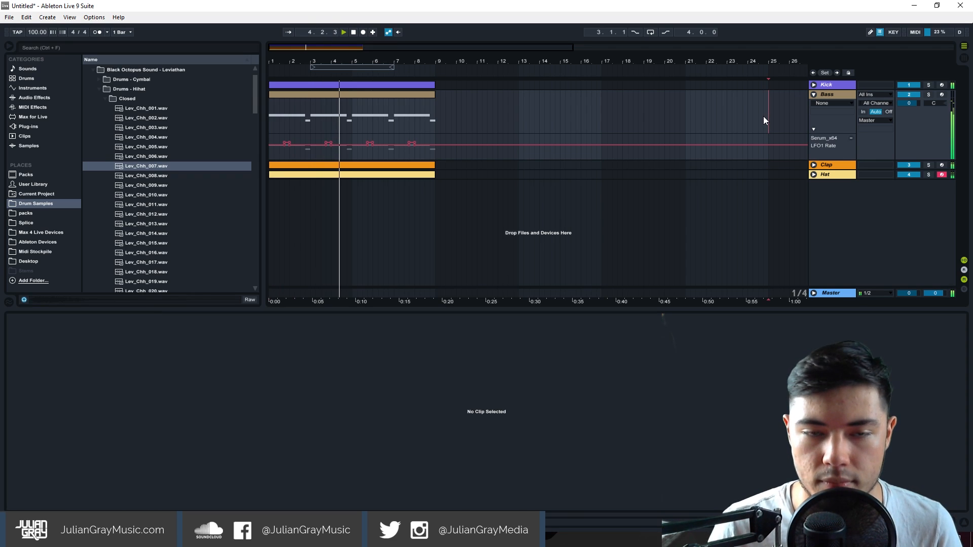
click(831, 96)
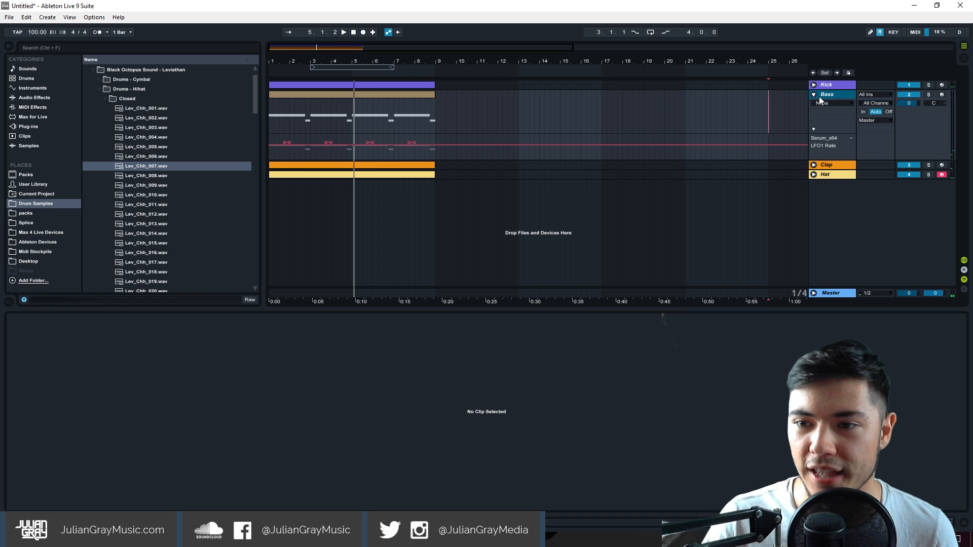
click(814, 94)
Step: Insert a new MIDI track below the Hat track and load an empty Drum Rack on it
click(839, 114)
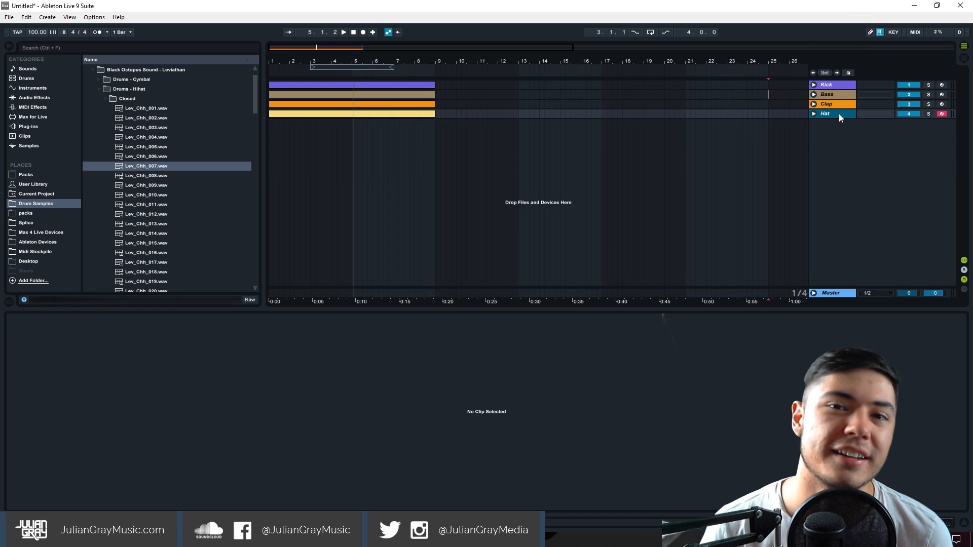
right_click(838, 113)
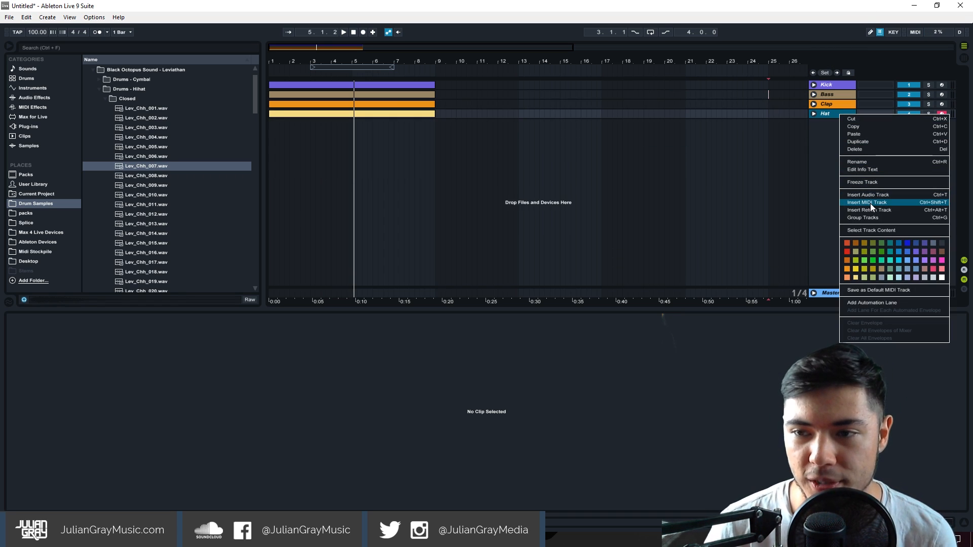
key(Escape)
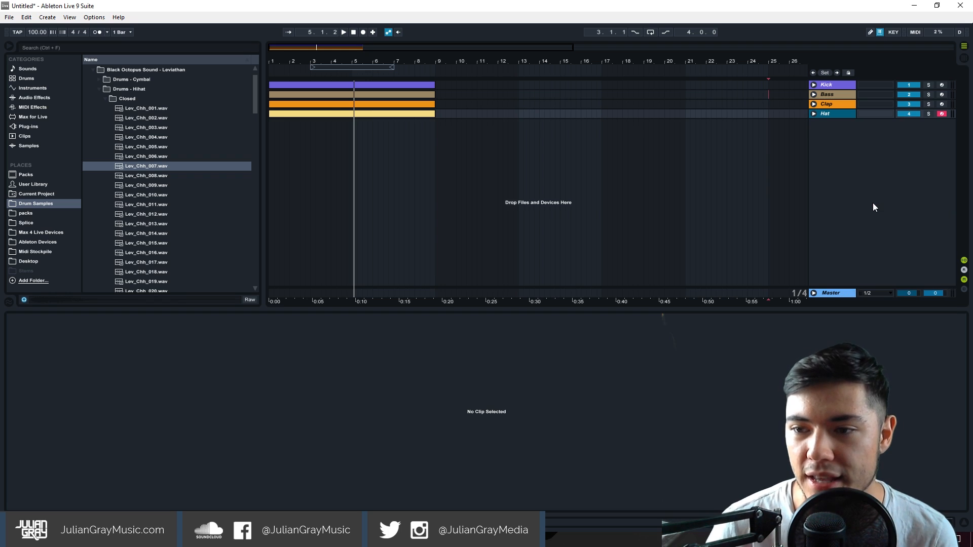
key(ctrl+shift+t)
click(29, 79)
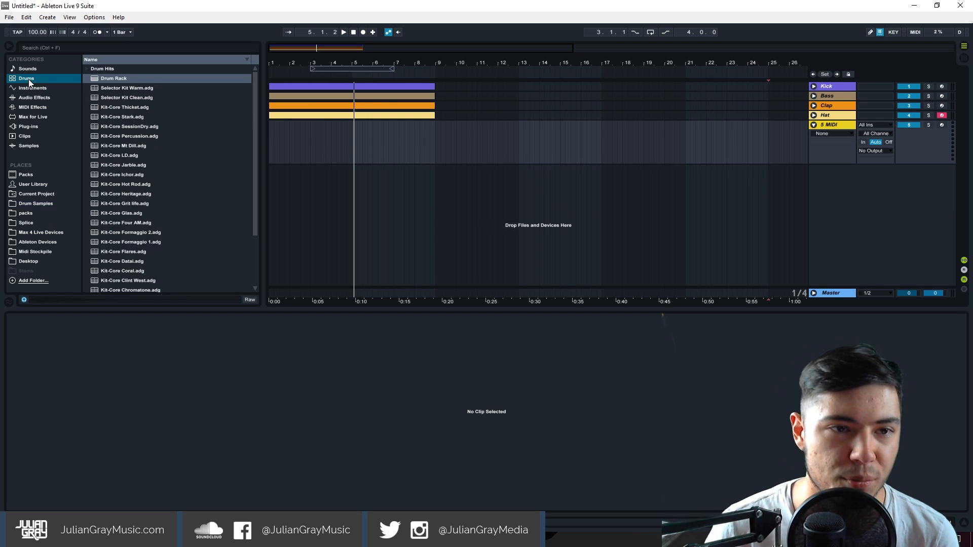
double_click(124, 79)
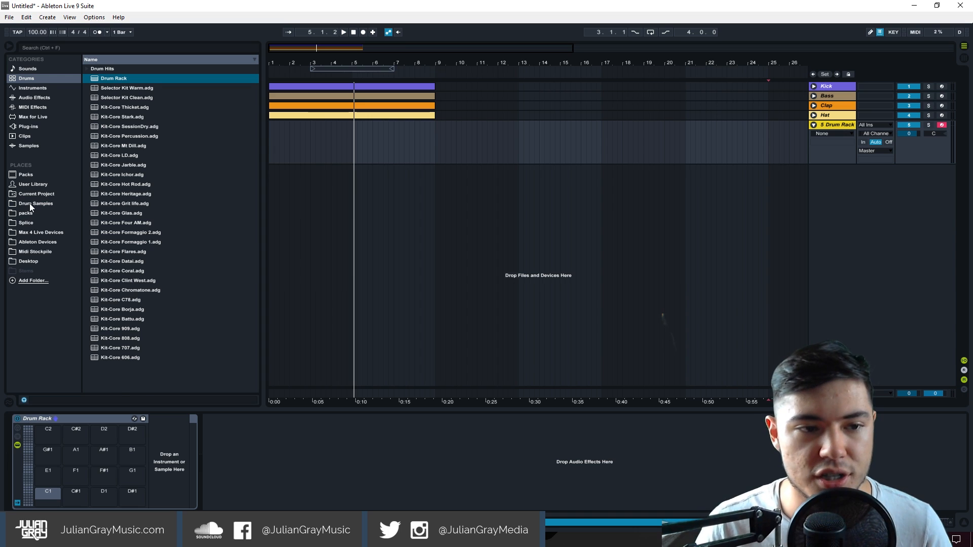
Step: Open the Black Octopus Sound - Leviathan 2 folder in Drum Samples, closing the first Leviathan pack's hi-hat folders
click(29, 203)
click(106, 98)
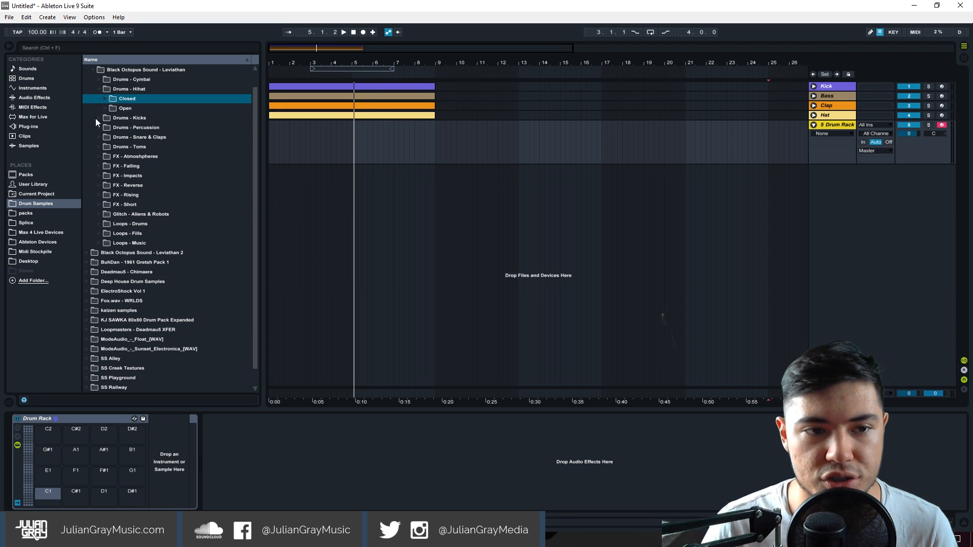
click(99, 90)
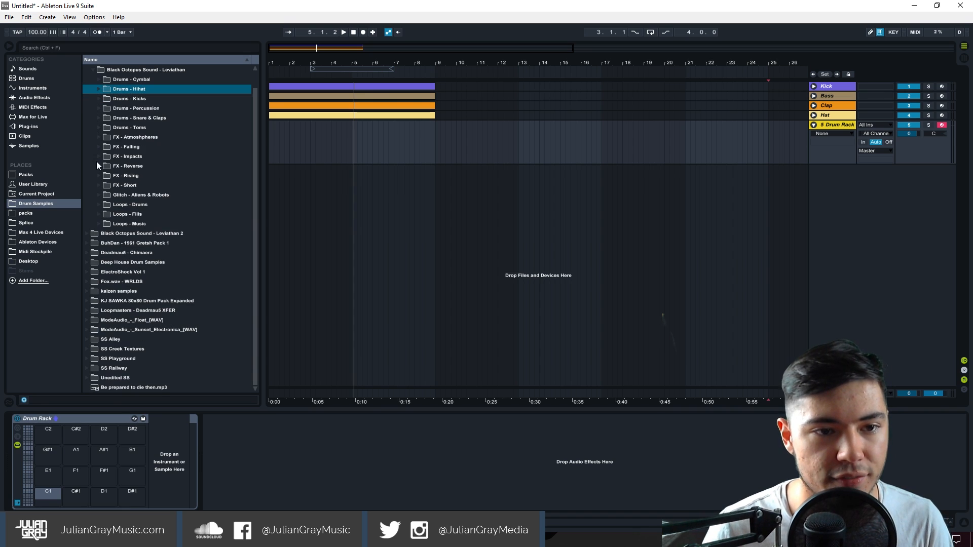
click(88, 233)
scroll(142, 208, down, 5)
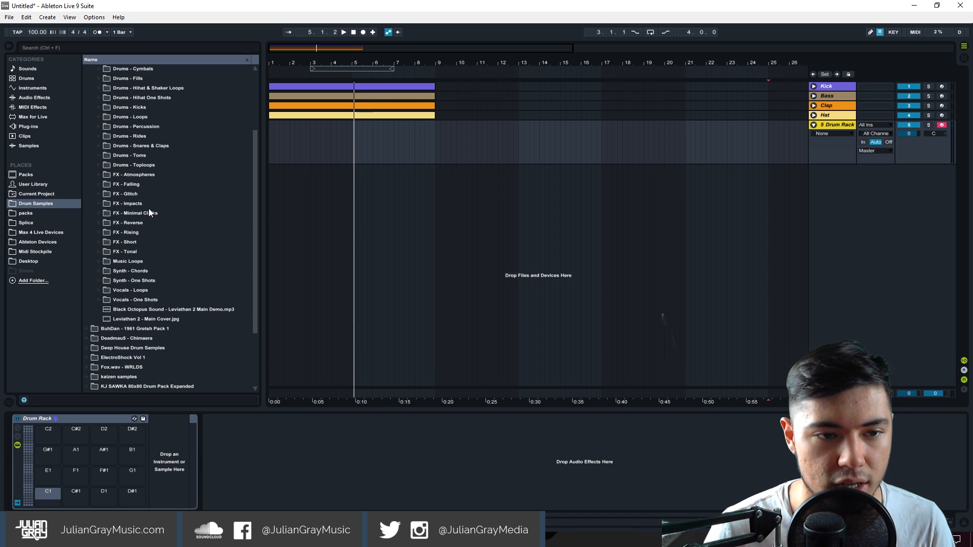
scroll(120, 254, up, 3)
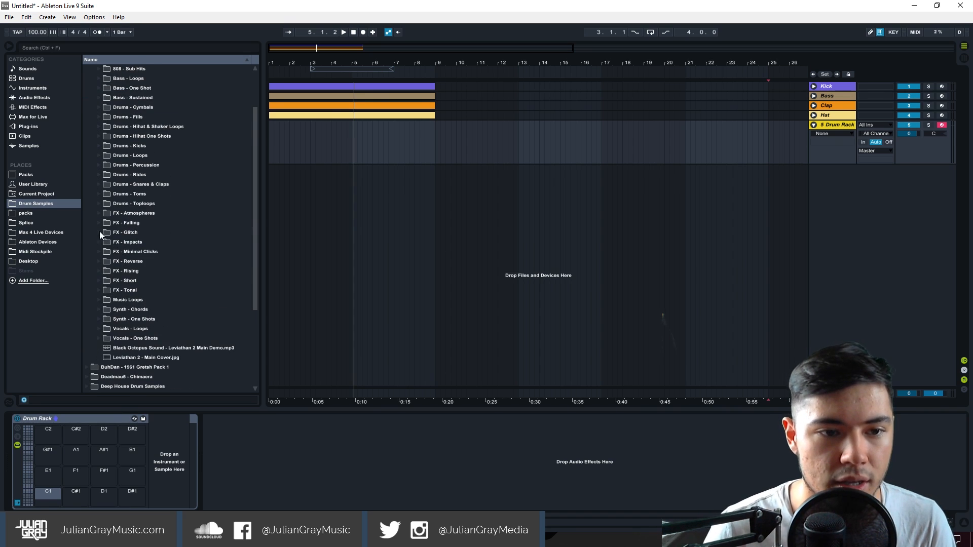
Step: Preview the FX - Glitch samples and load Lev2_Glitch_008 onto the Drum Rack's C1 pad
click(100, 232)
click(133, 242)
click(152, 253)
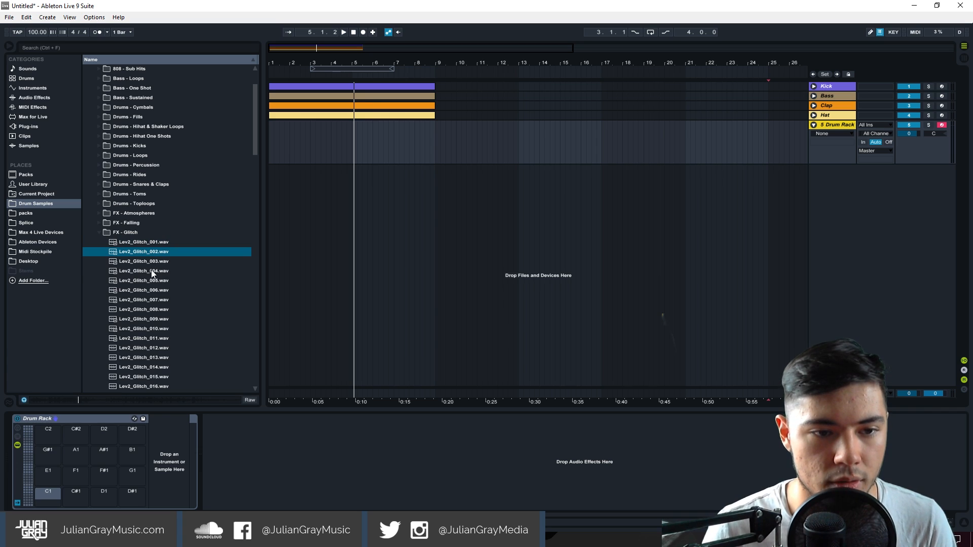
Step: Preview the FX - Minimal Clicks samples and load Lev2_Minimal_Clicks_09 onto pad C#1 and Lev2_Minimal_Clicks_10 onto pad D1
click(100, 145)
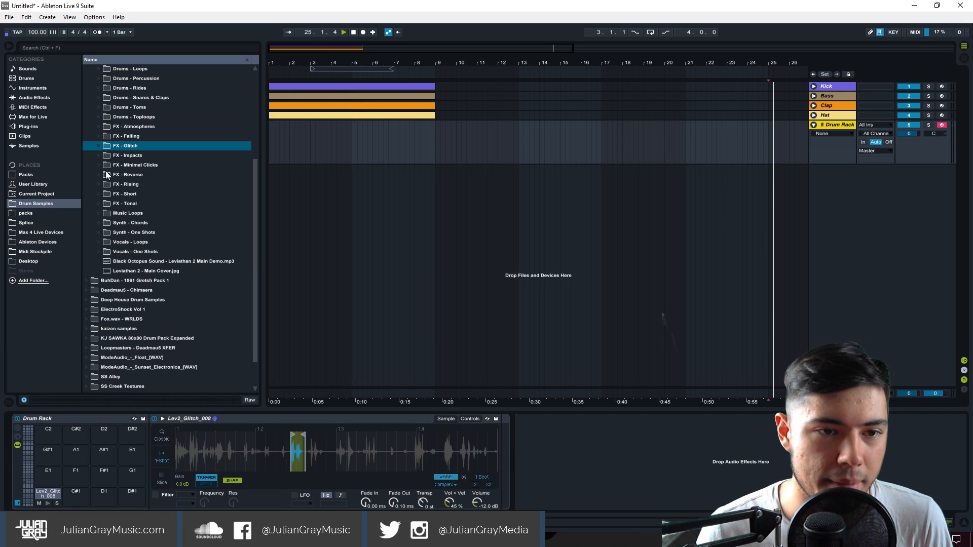
click(98, 166)
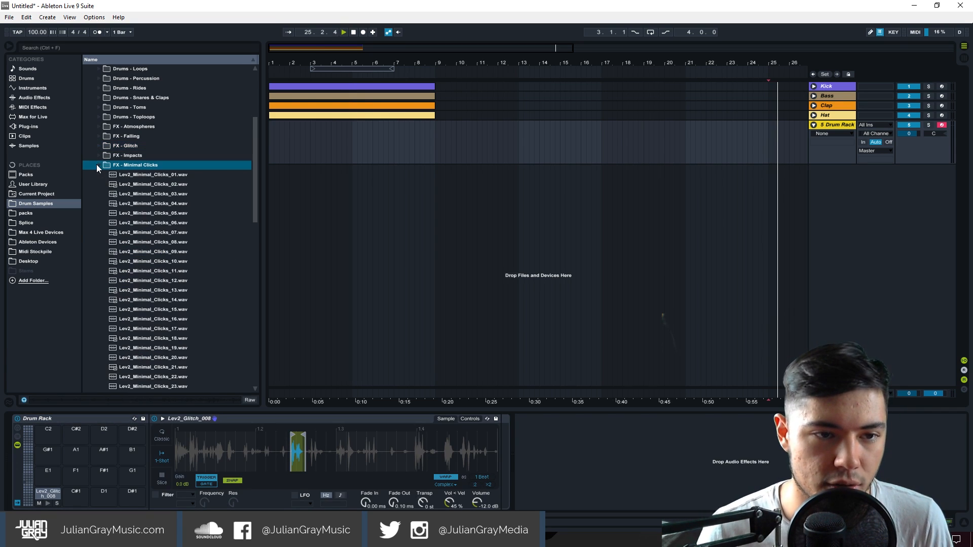
click(137, 184)
click(154, 223)
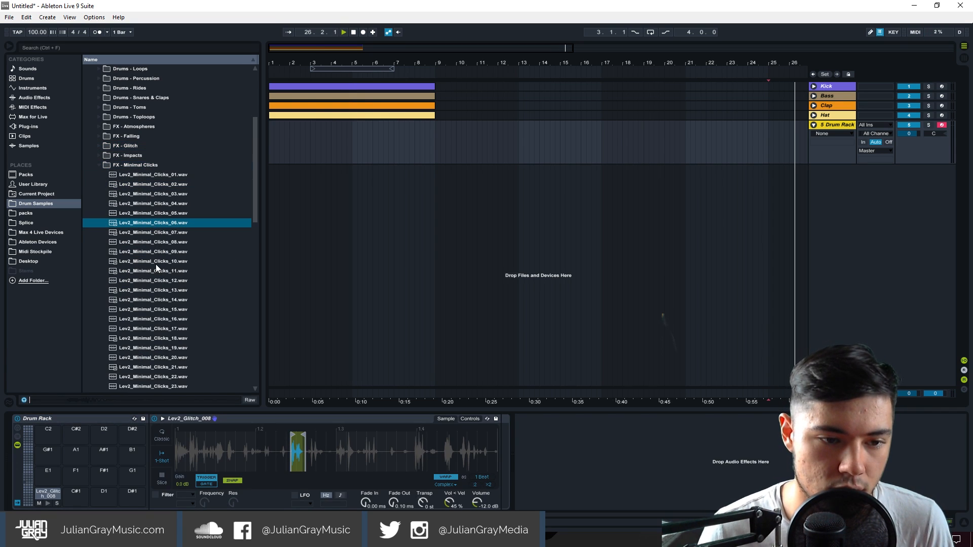
click(153, 246)
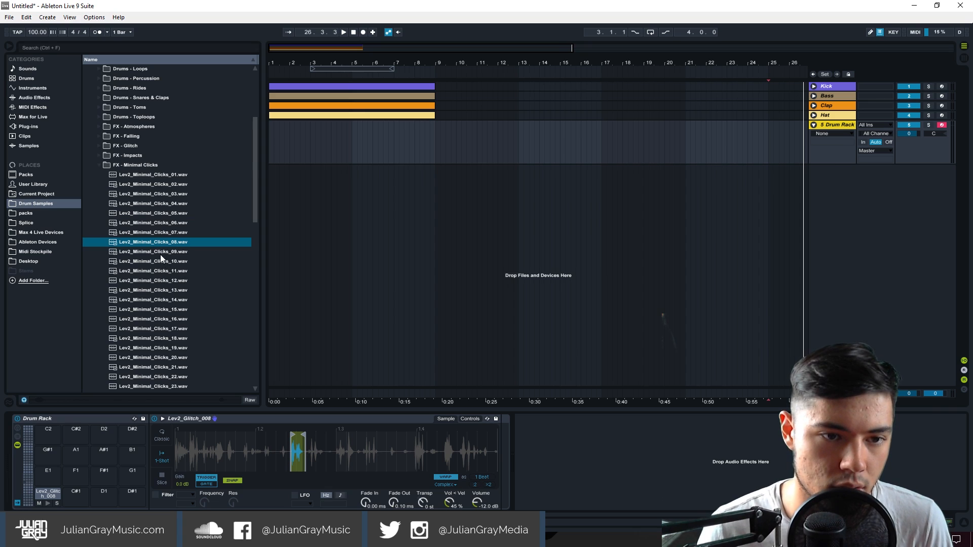
click(160, 255)
click(161, 261)
drag(157, 252, 82, 476)
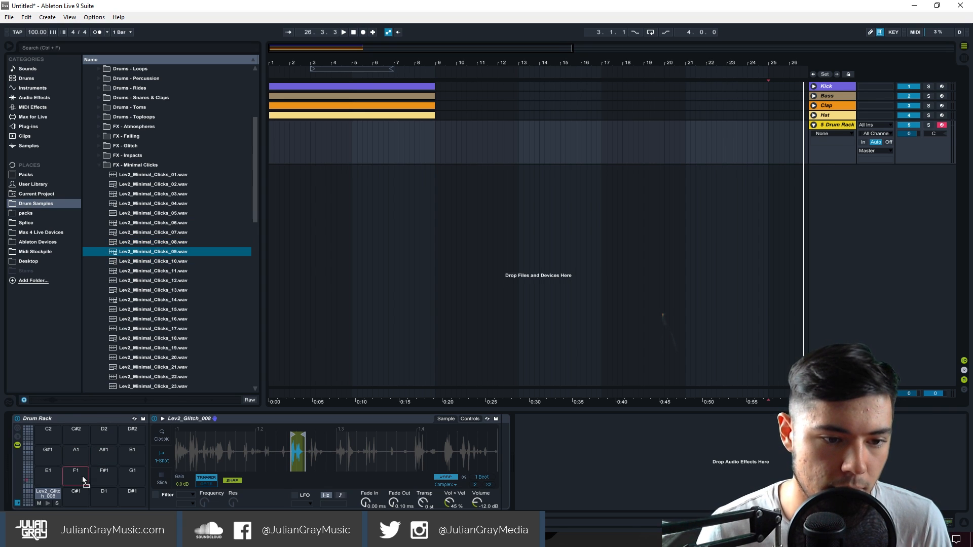
drag(162, 263, 119, 476)
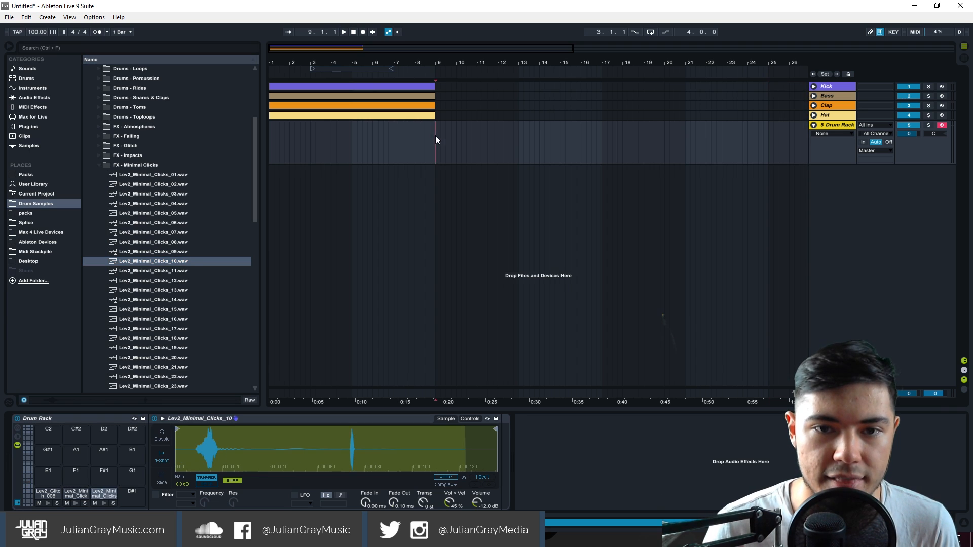
Step: Insert an empty MIDI clip spanning bars 1 to 9 on the Drum Rack track and open its note editor
drag(436, 135, 251, 144)
right_click(317, 152)
click(354, 215)
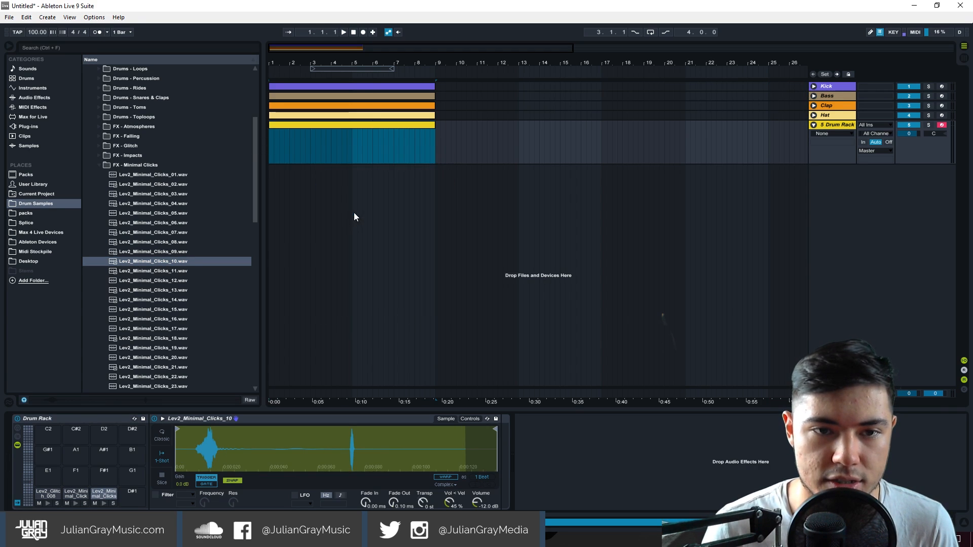
double_click(337, 128)
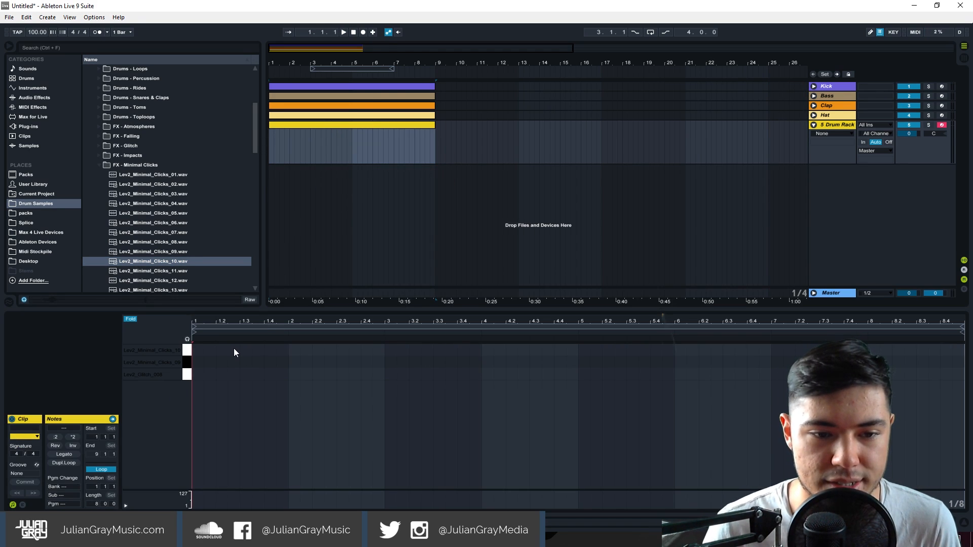
key(space)
double_click(233, 349)
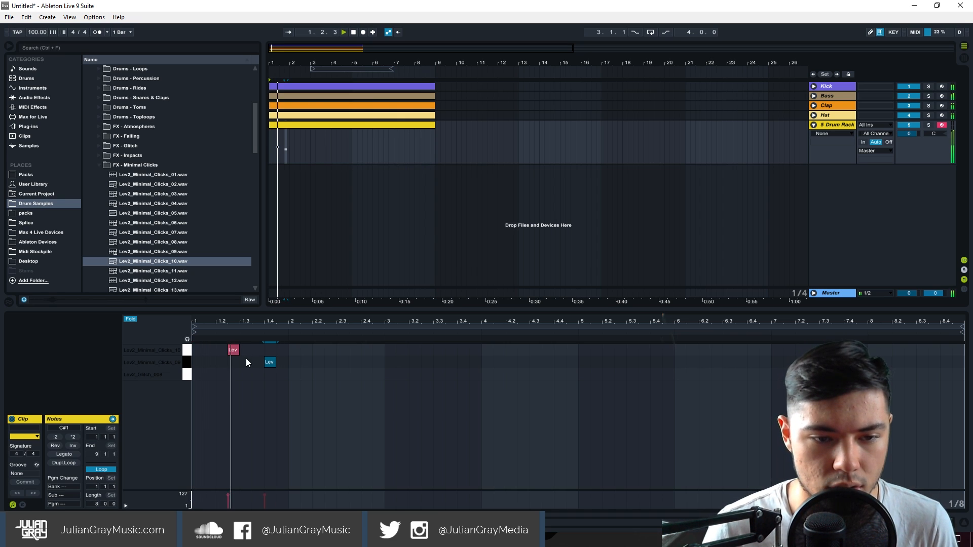
drag(233, 352, 230, 353)
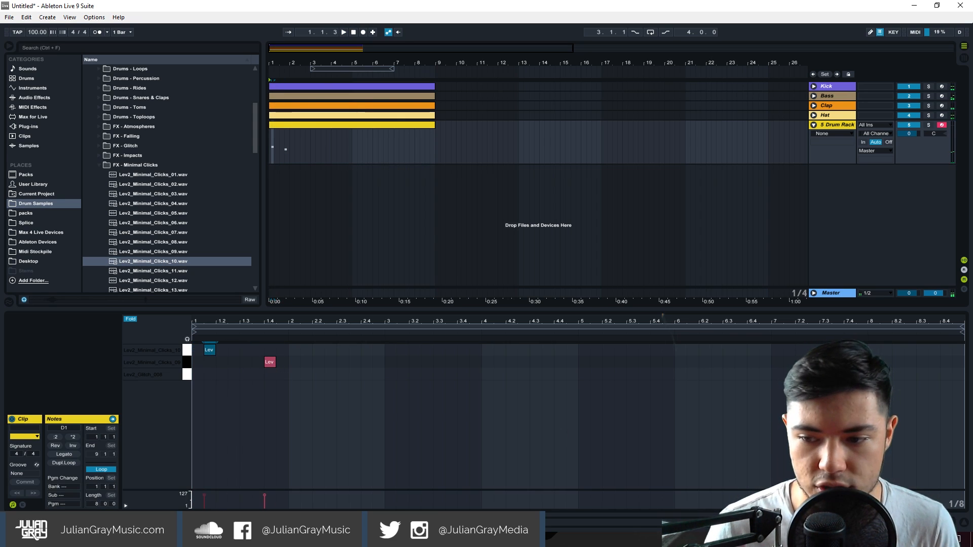
scroll(201, 354, up, 2)
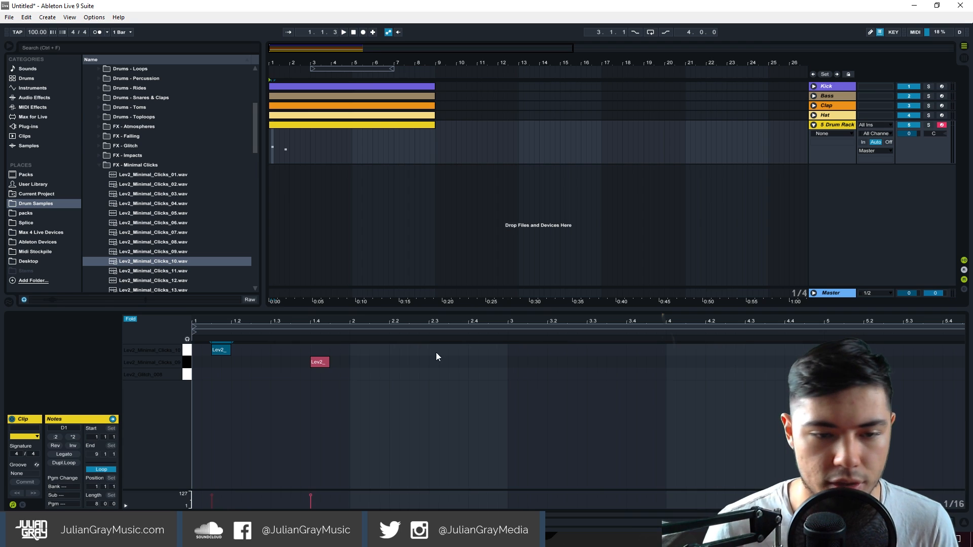
mouse_move(228, 353)
mouse_down()
mouse_move(321, 362)
mouse_move(321, 353)
mouse_move(215, 351)
mouse_up()
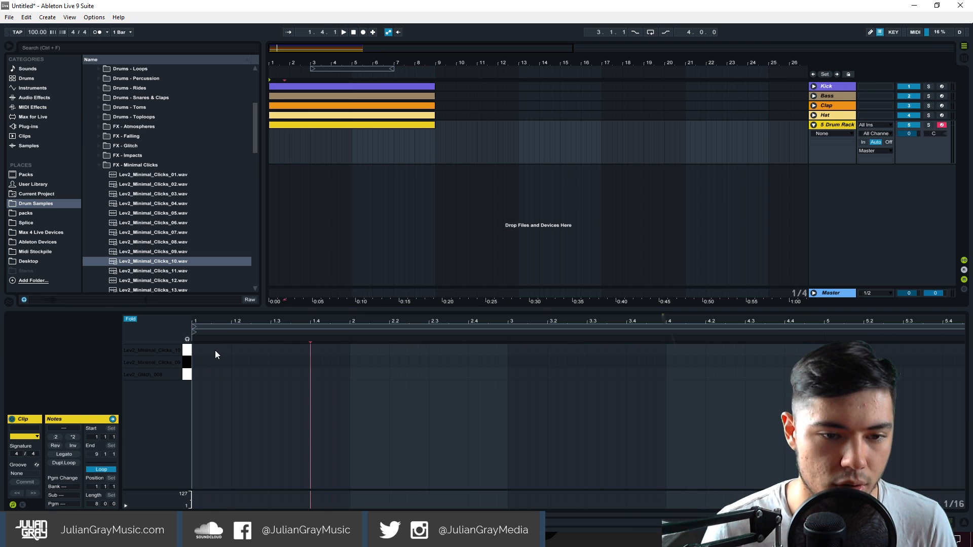
Step: Place 1/16 notes for Minimal_Clicks_10 at 1.1.3 and 1.4, Minimal_Clicks_09 at 1.2.4 and 1.3.4, and Glitch_008 at 1.4.3
click(257, 365)
double_click(264, 362)
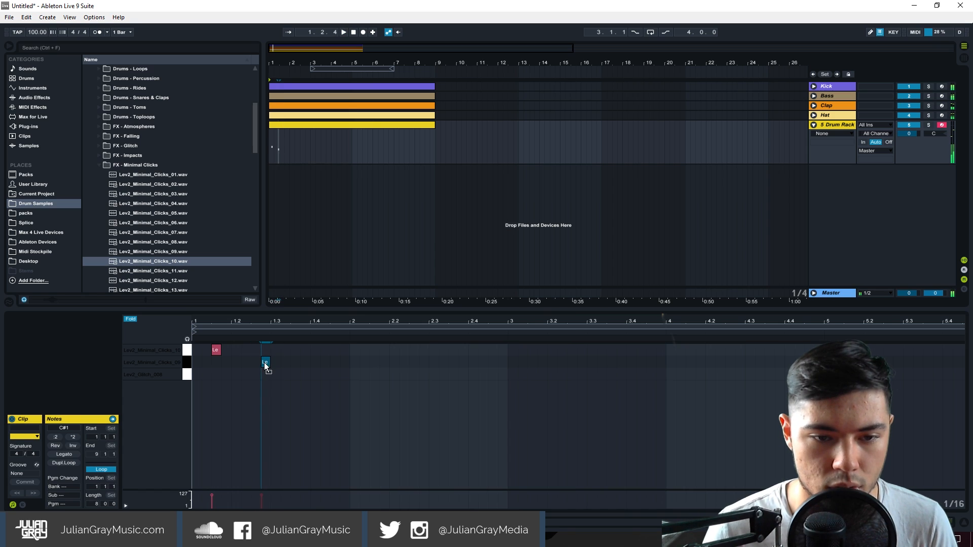
key(space)
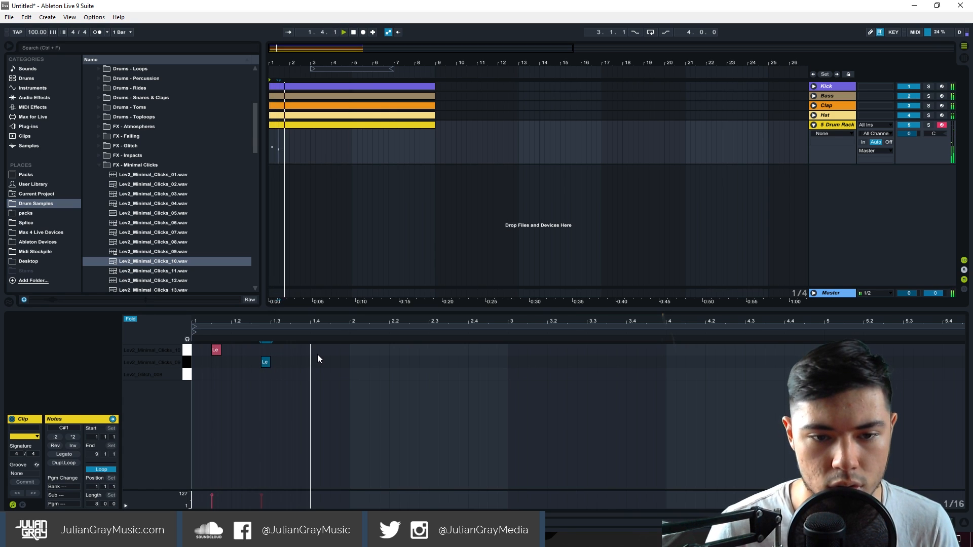
double_click(336, 349)
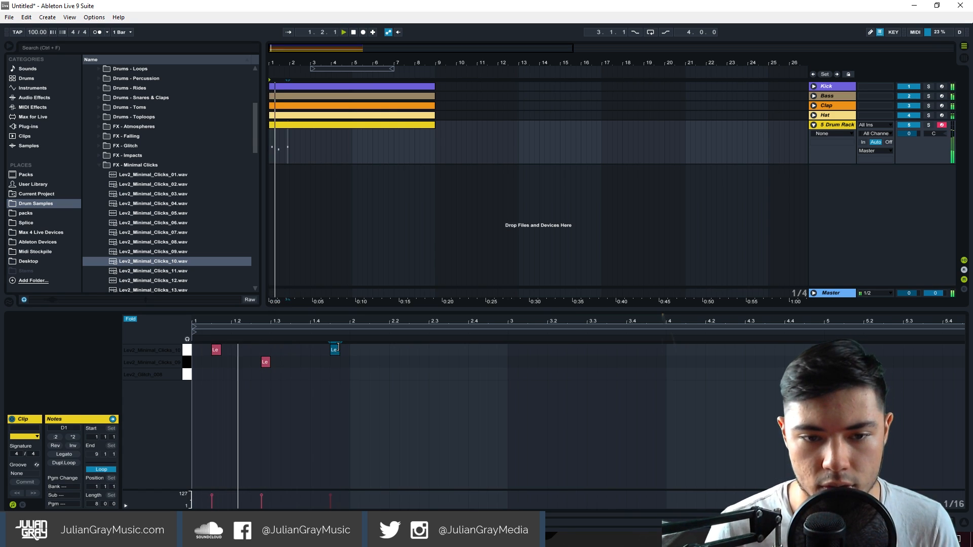
drag(335, 349, 315, 350)
double_click(304, 362)
click(315, 349)
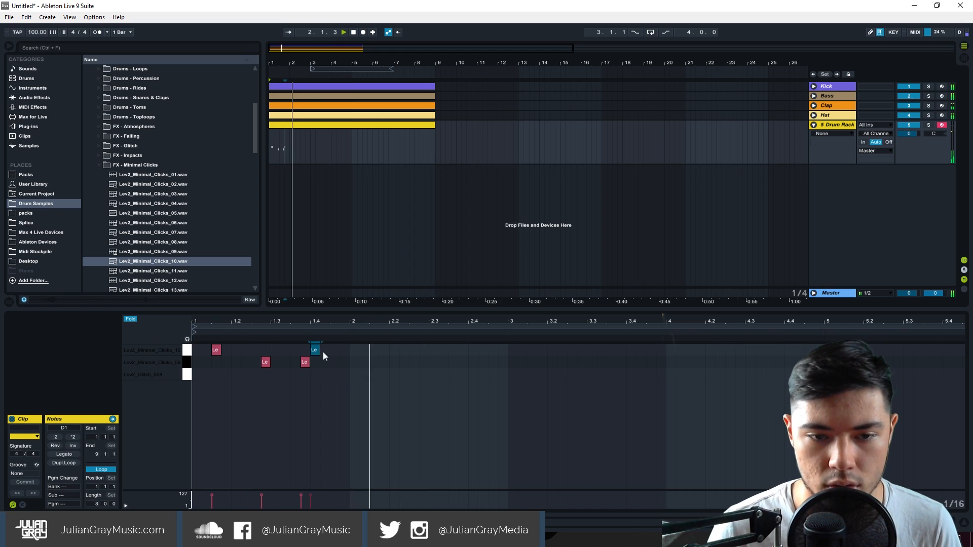
double_click(339, 374)
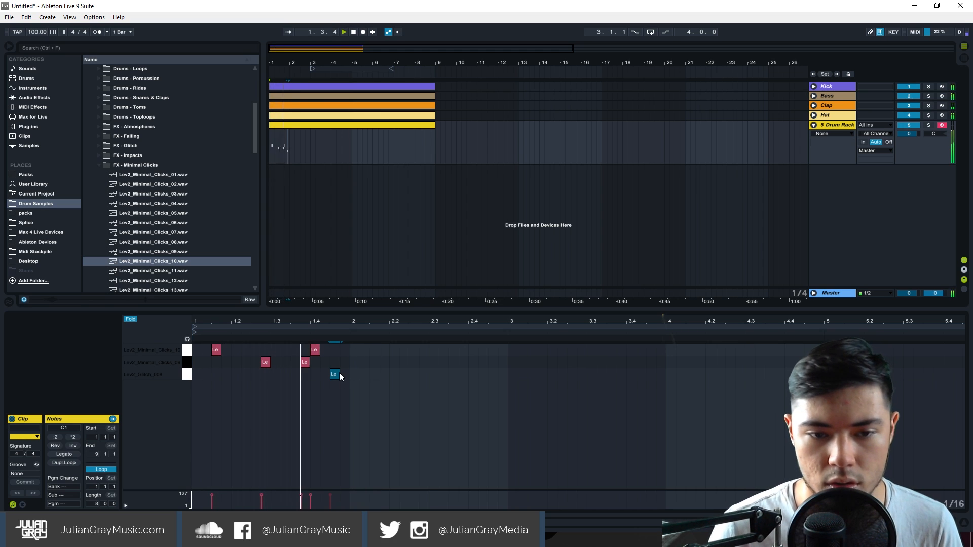
Step: Add a Glitch_008 note at 1.2.2, remove the Minimal_Clicks_09 note at 1.3.4 and move the second Minimal_Clicks_10 note to 1.3.3
double_click(233, 374)
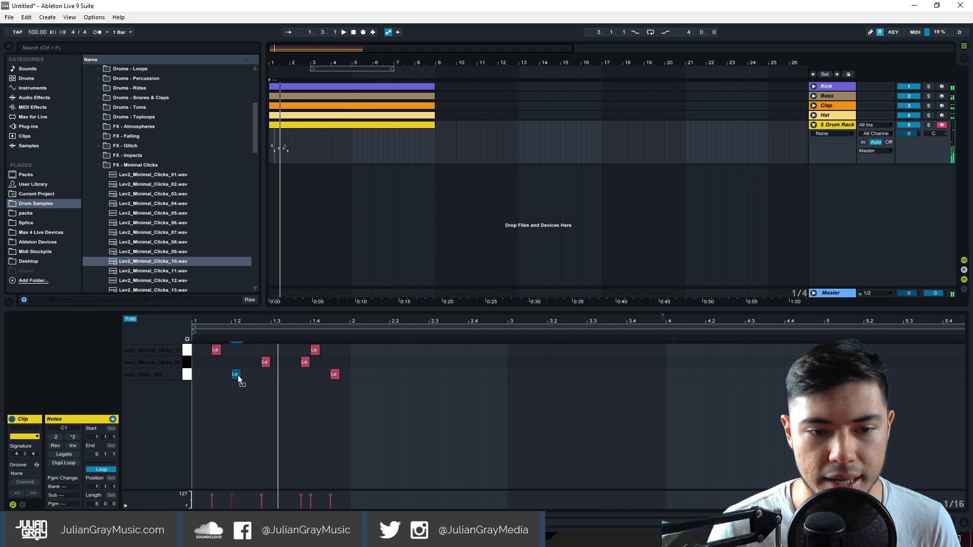
drag(238, 375, 245, 377)
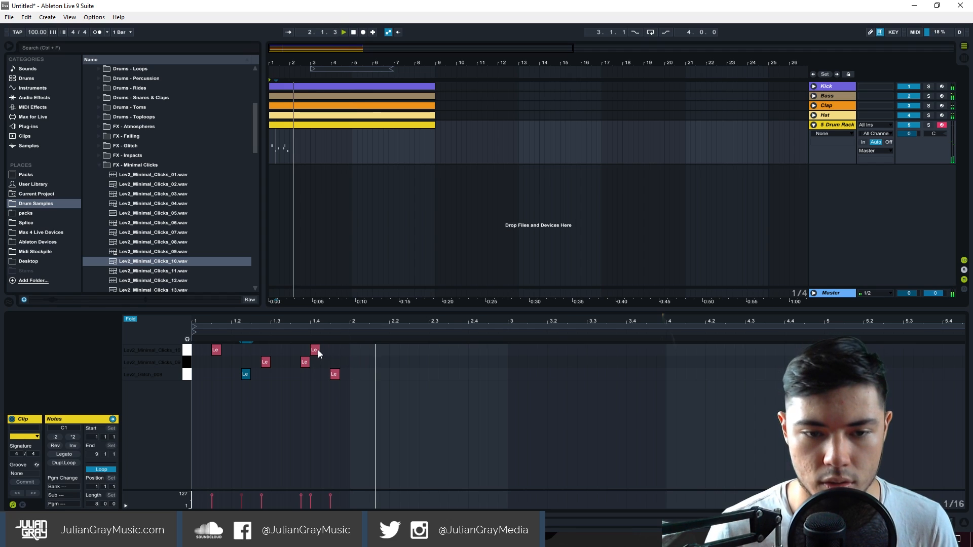
mouse_move(318, 350)
mouse_down()
mouse_move(304, 366)
mouse_move(305, 353)
mouse_up()
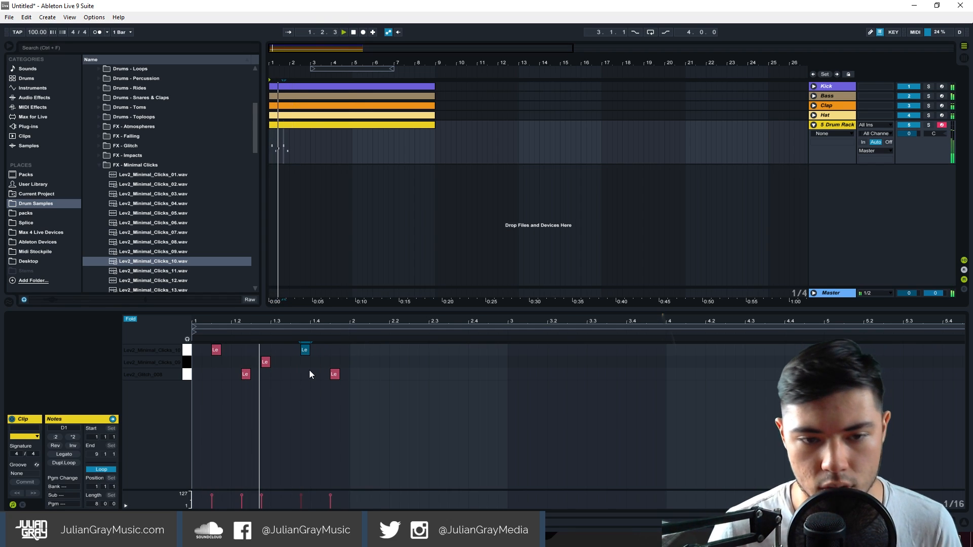
key(space)
drag(306, 351, 297, 356)
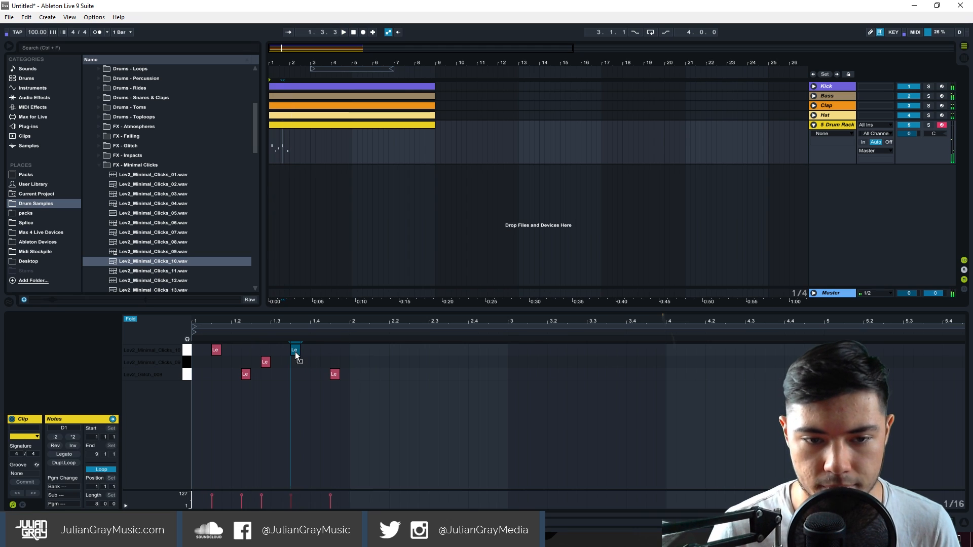
key(space)
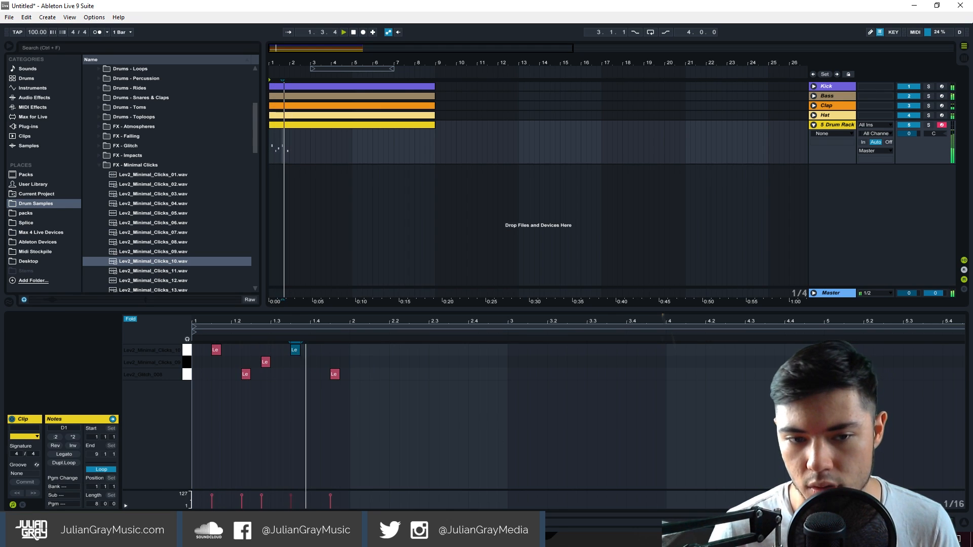
Step: Trim the sample starts of Lev2_Minimal_Clicks_10 and Lev2_Glitch_008 in the Drum Rack so each begins right at its first transient
key(shift+Tab)
key(space)
drag(181, 427, 214, 428)
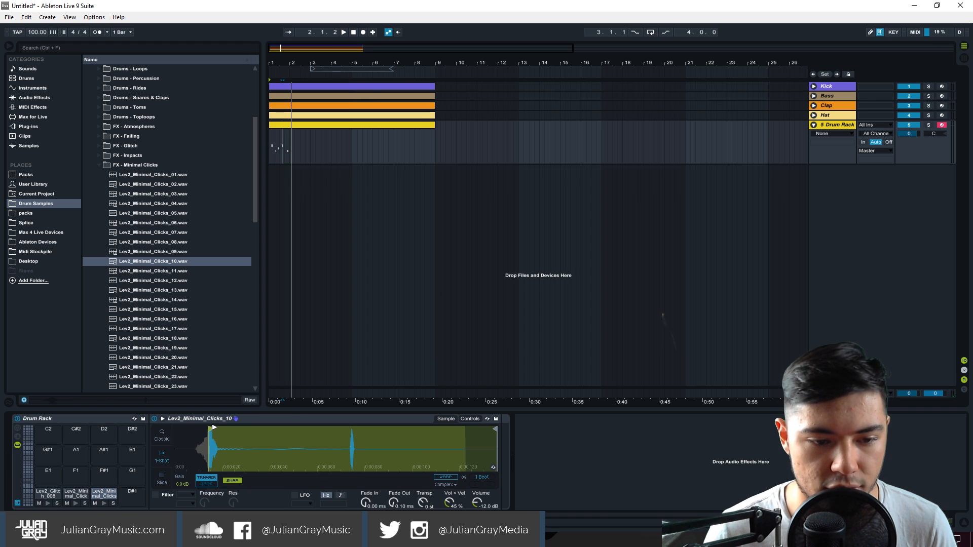
click(79, 495)
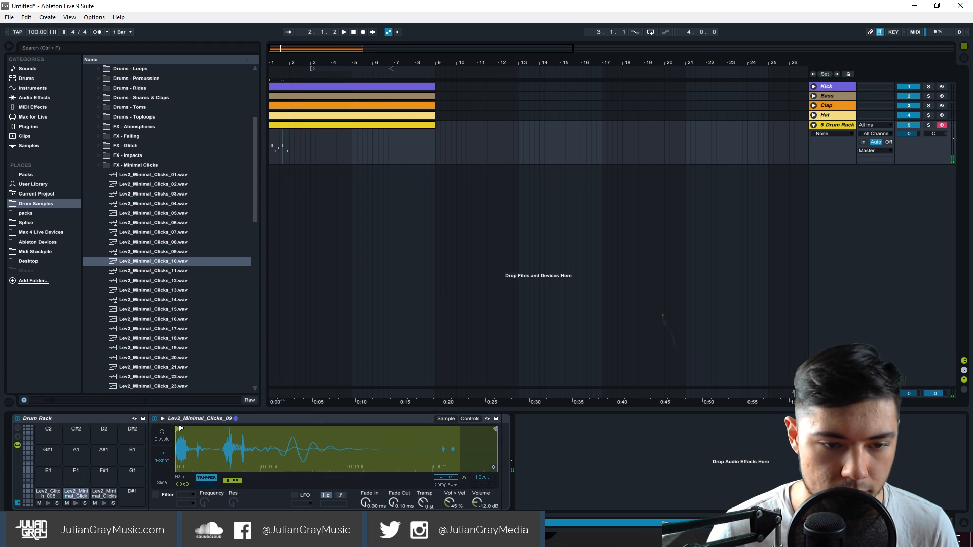
click(46, 493)
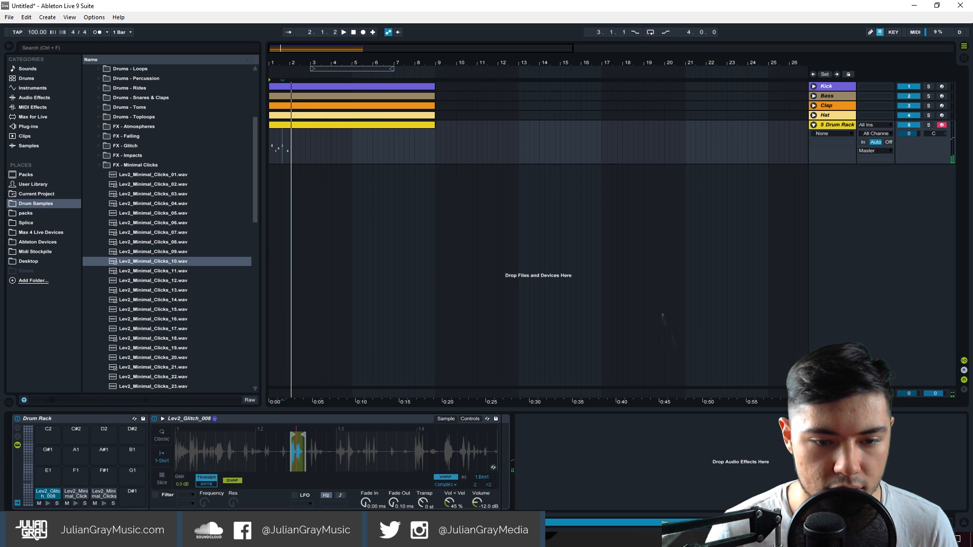
drag(296, 451, 296, 486)
drag(255, 436, 268, 437)
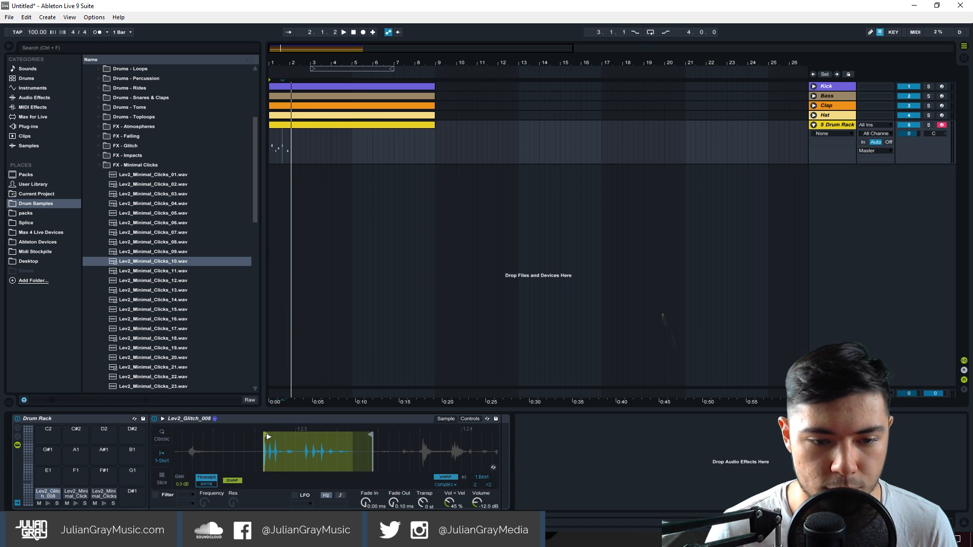
Step: Audition the glitch clip and duplicate its one-bar pattern until it fills all eight bars
click(312, 125)
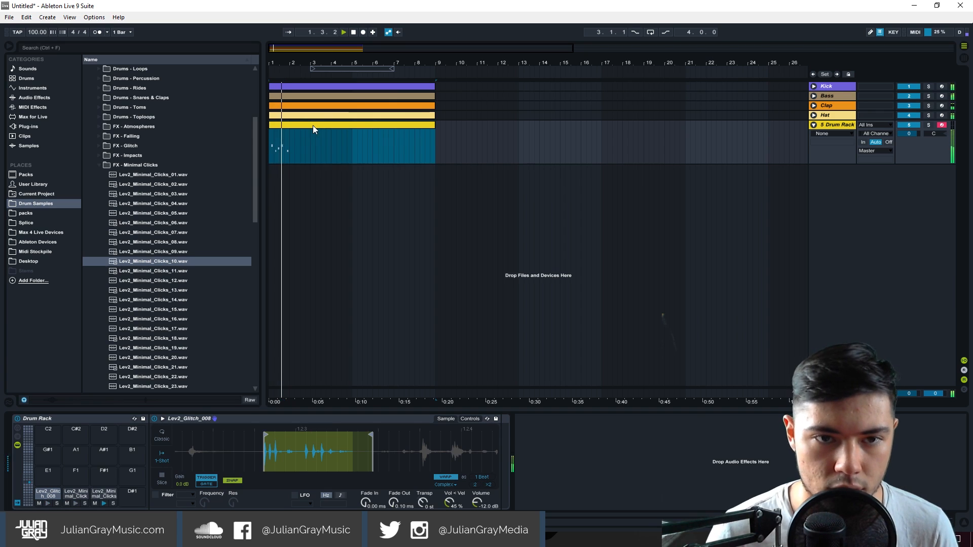
double_click(312, 126)
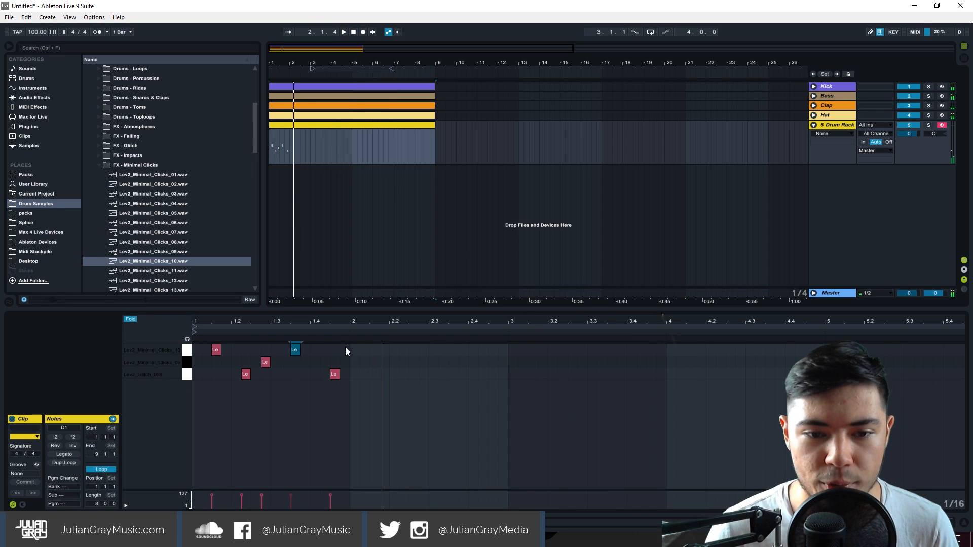
key(space)
key(ctrl+a)
key(ctrl+d)
key(ctrl+d)
key(ctrl+d)
key(ctrl+d)
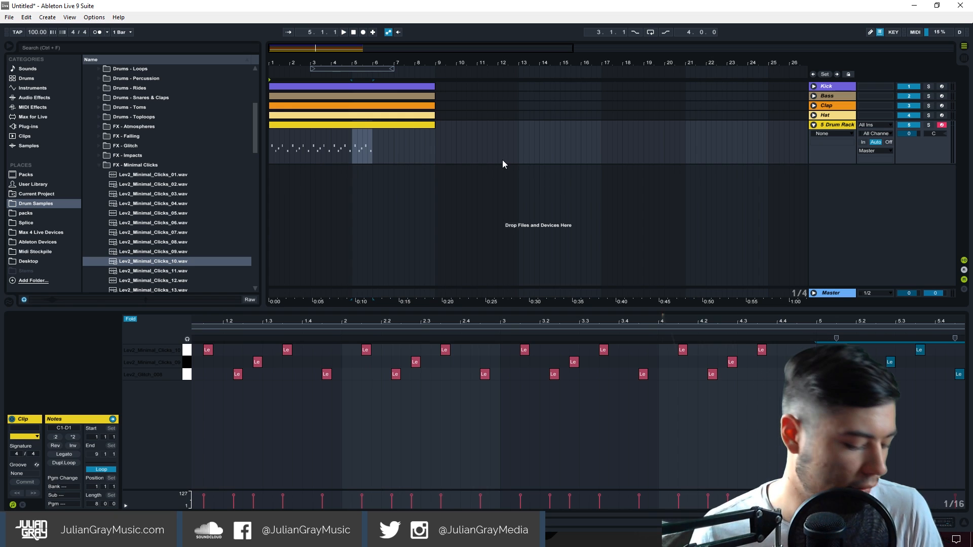
key(ctrl+d)
key(ctrl+d)
key(ctrl+d)
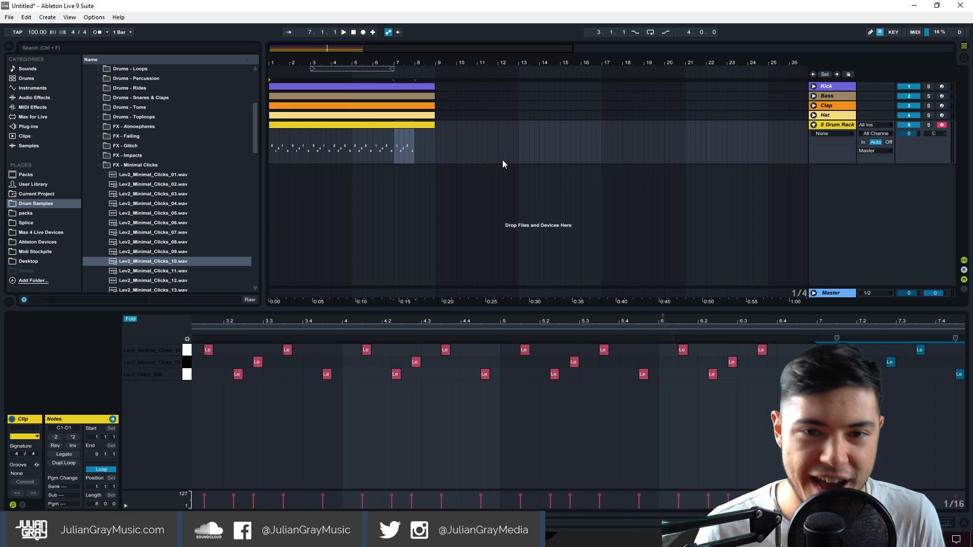
click(435, 137)
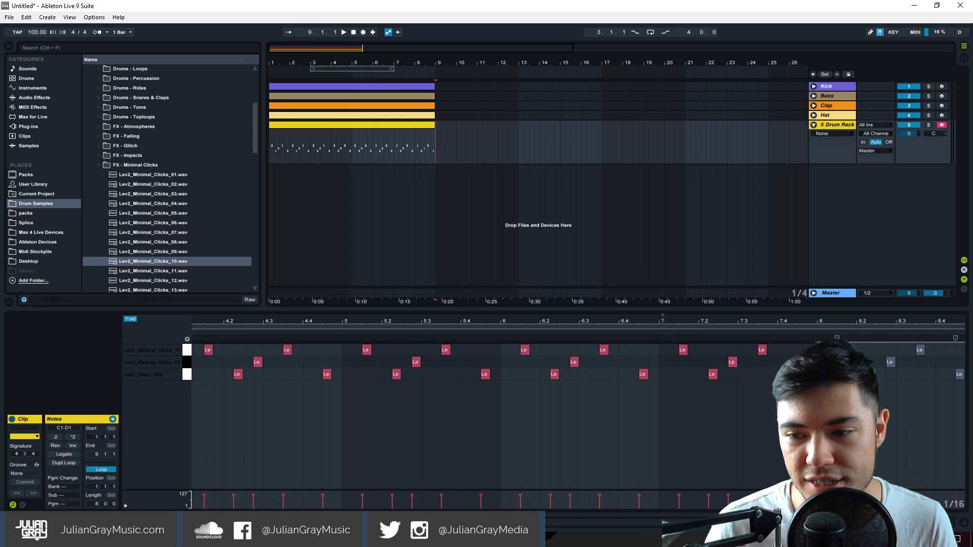
Step: Add a Compressor after the Drum Rack with its threshold at about -19.1 dB and play the arrangement from the start
key(shift+Tab)
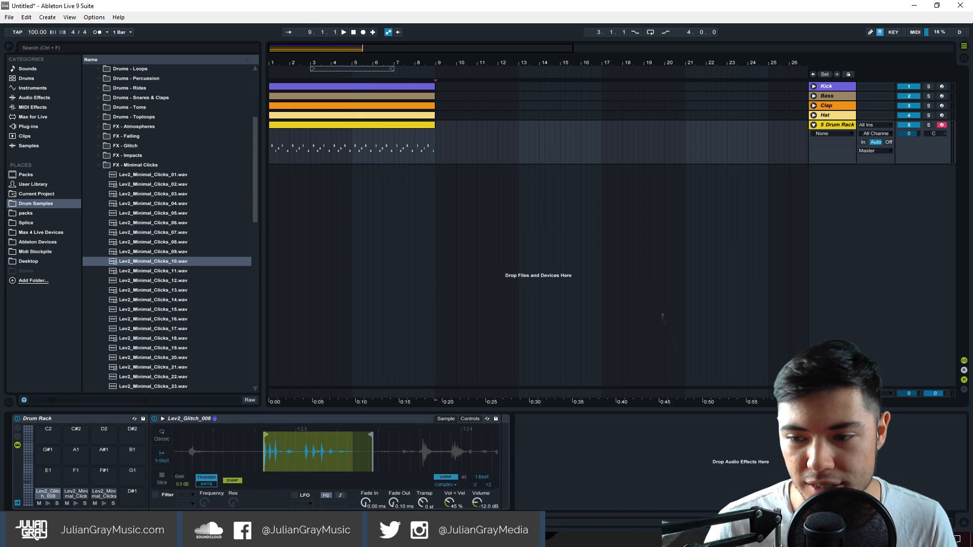
click(41, 97)
click(114, 70)
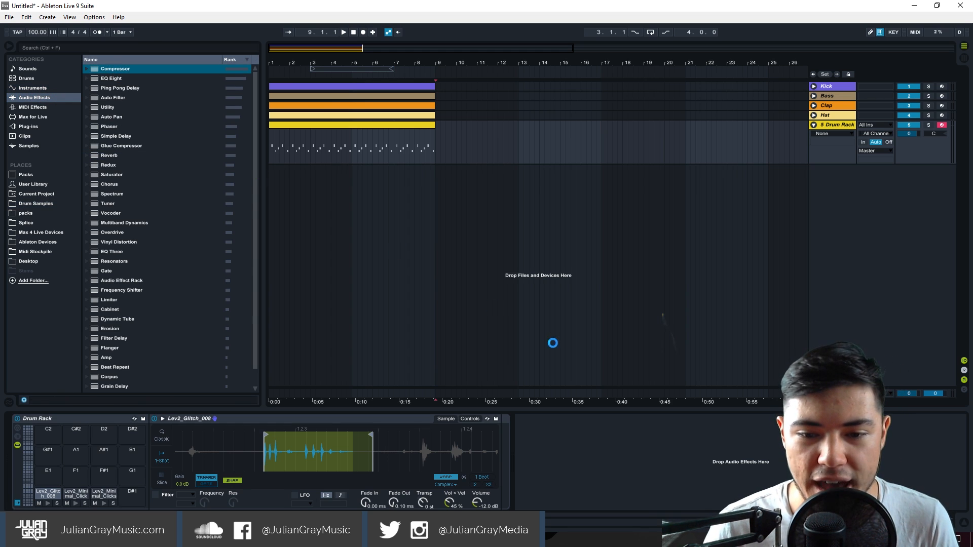
drag(556, 451, 556, 464)
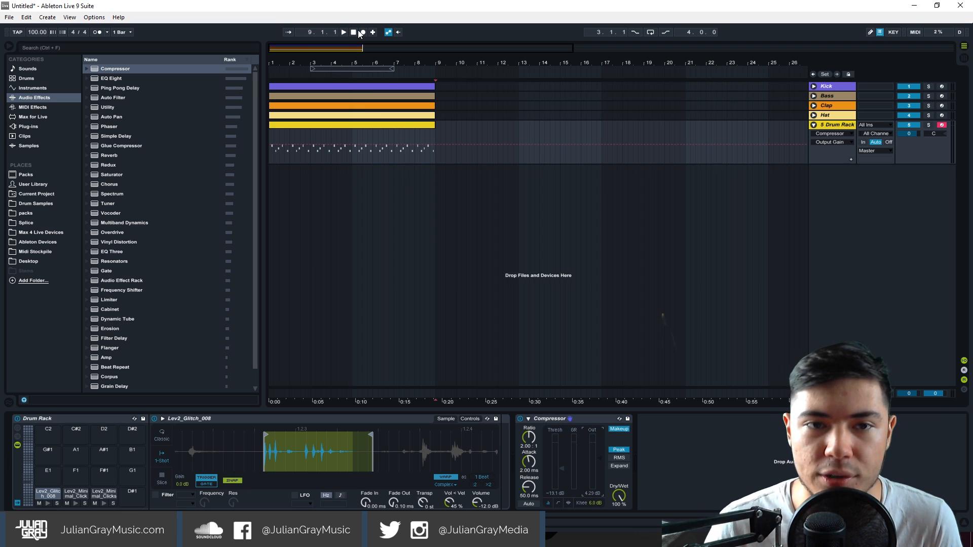
click(344, 32)
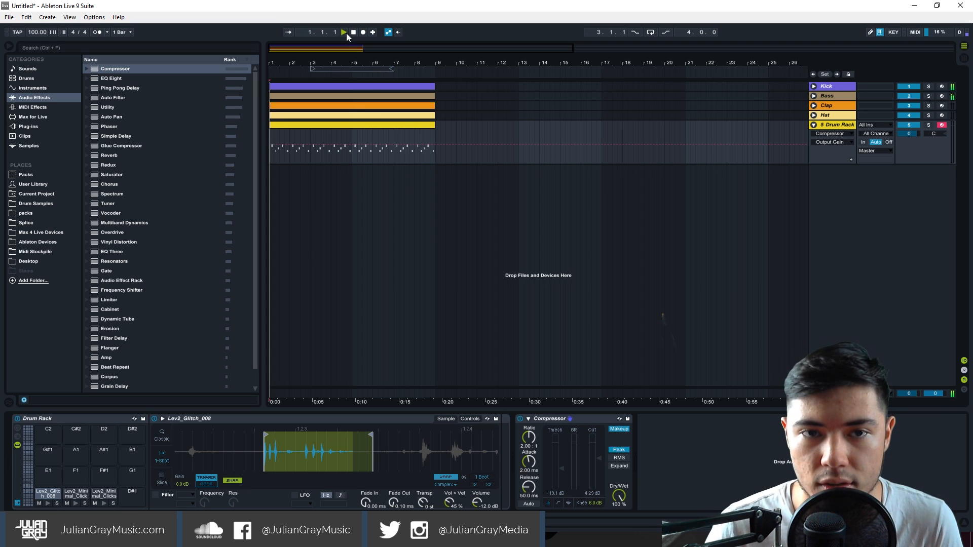
Step: Lower the output gain of the Compressor after the Drum Rack to about -1.65 dB while the track plays
drag(600, 460, 599, 482)
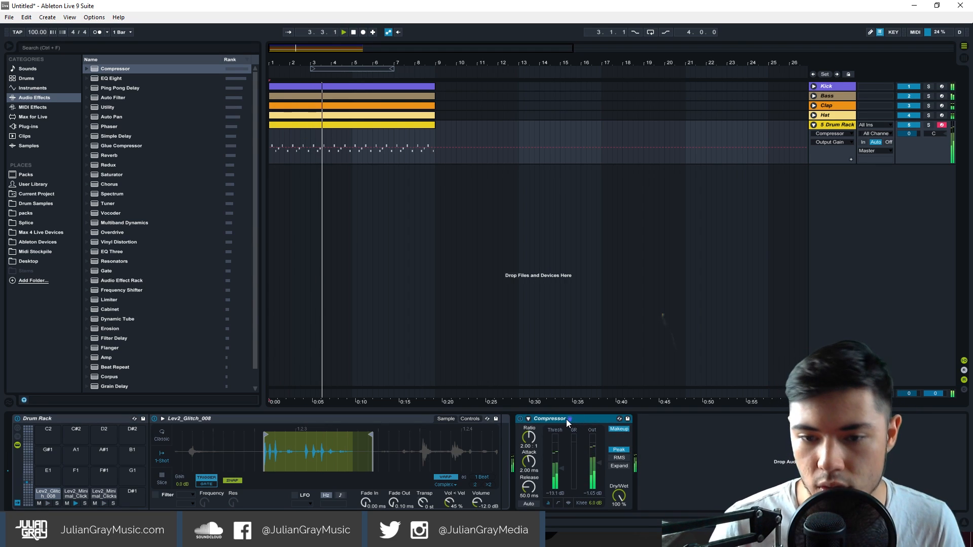
click(554, 419)
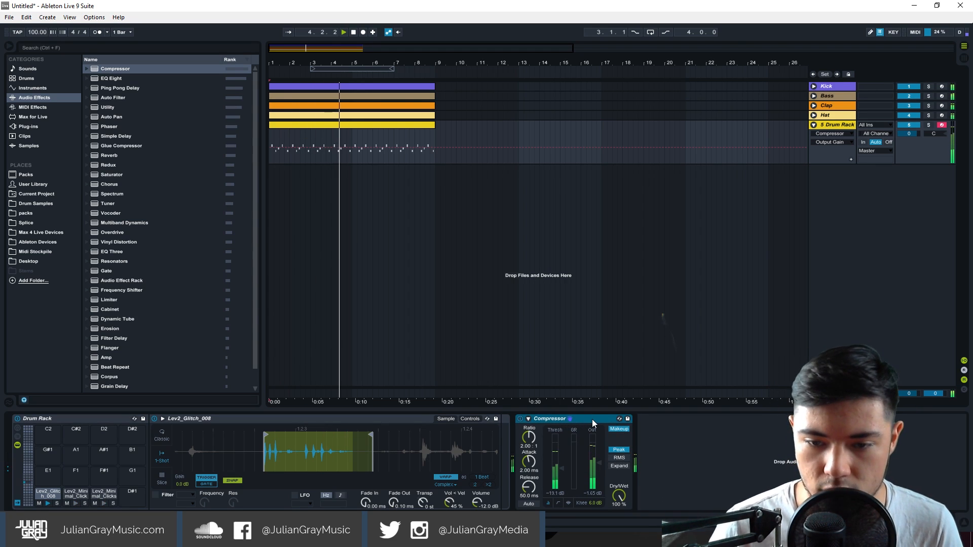
key(space)
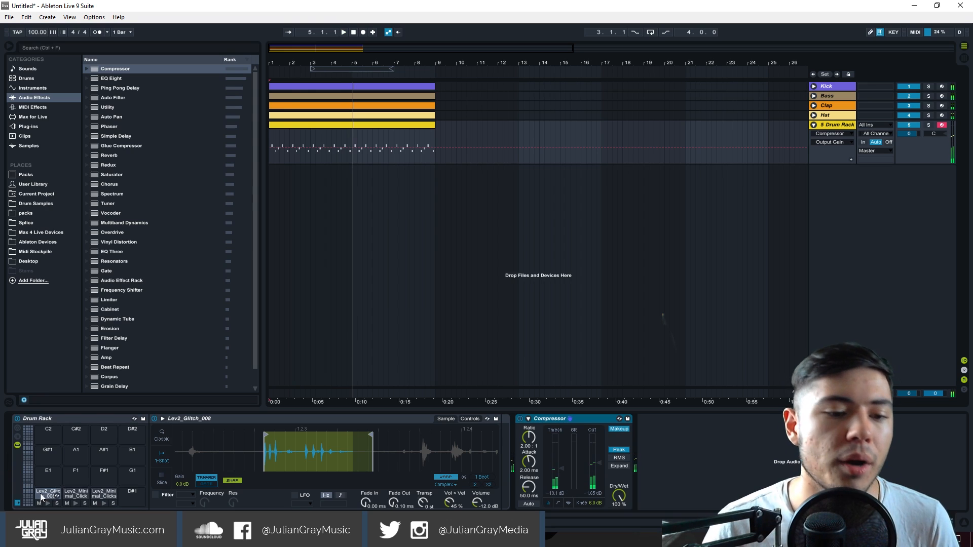
Step: Pan Lev2_Minimal_Clicks_09 fully left to 50L, adjust the pan of Lev2_Minimal_Clicks_10, and play the arrangement from the start
click(470, 418)
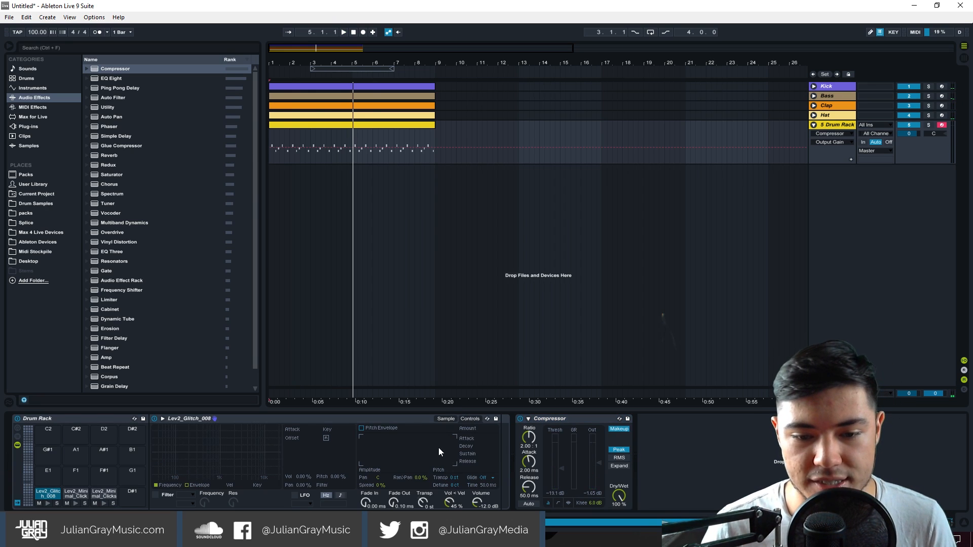
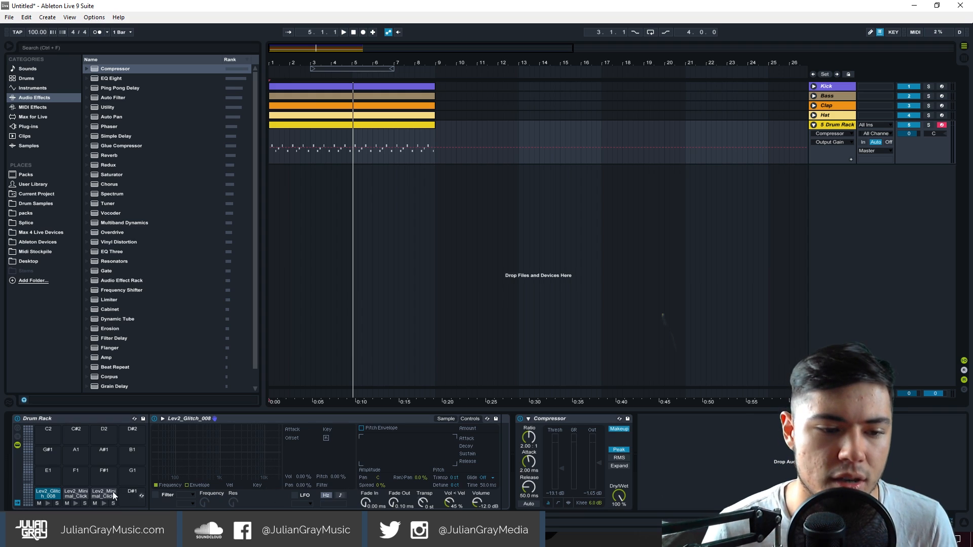
drag(379, 479, 380, 484)
click(69, 492)
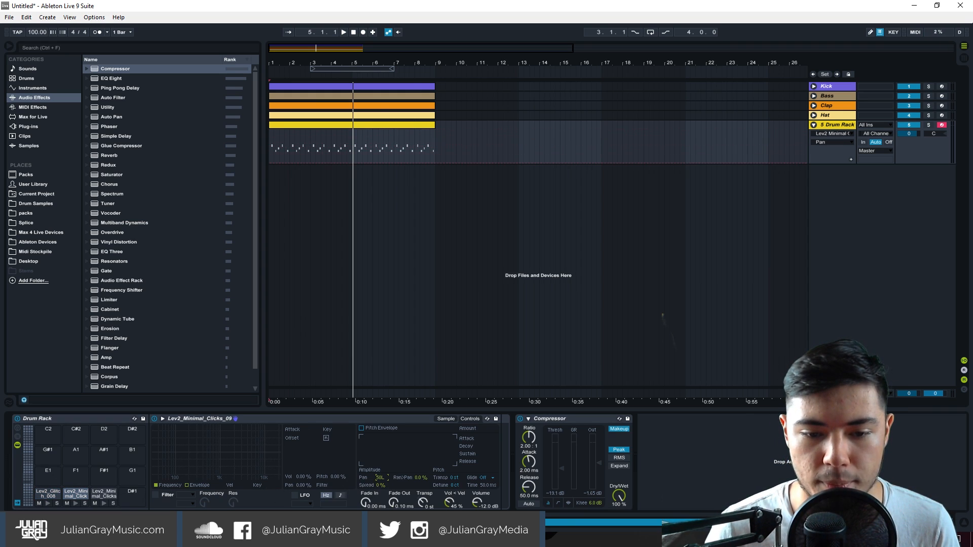
click(101, 493)
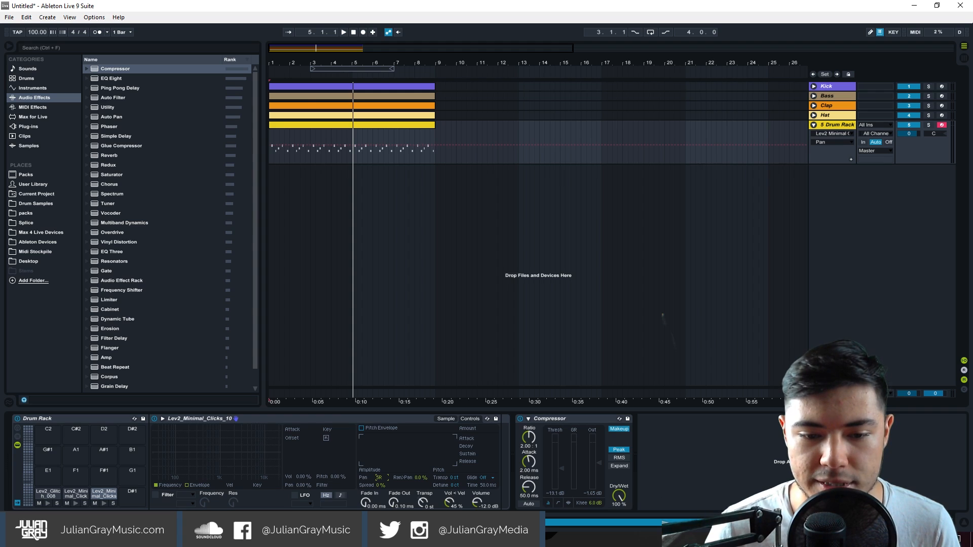
key(space)
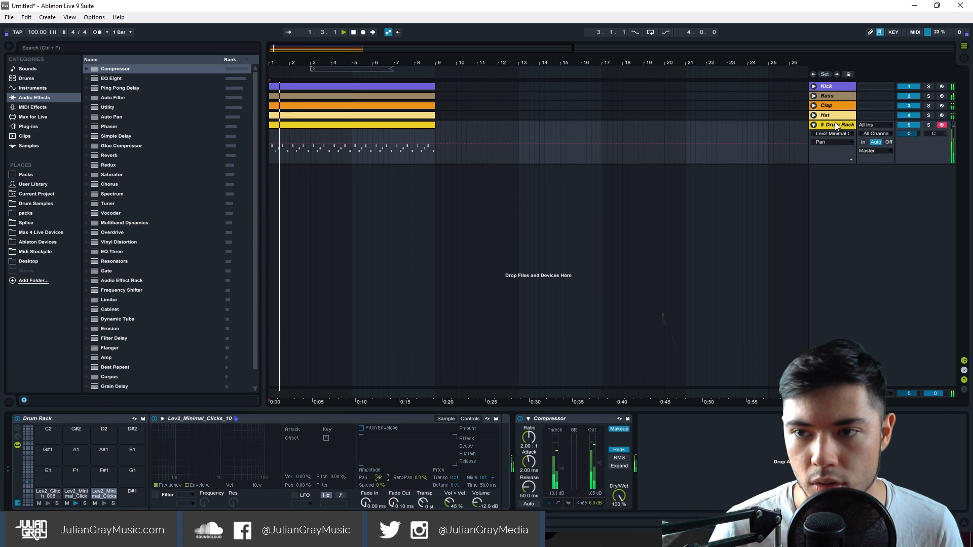
Step: Set the pan of Lev2_Glitch_008 to about 28R and of Lev2_Minimal_Clicks_09 to about 29L, and resume playback
click(37, 493)
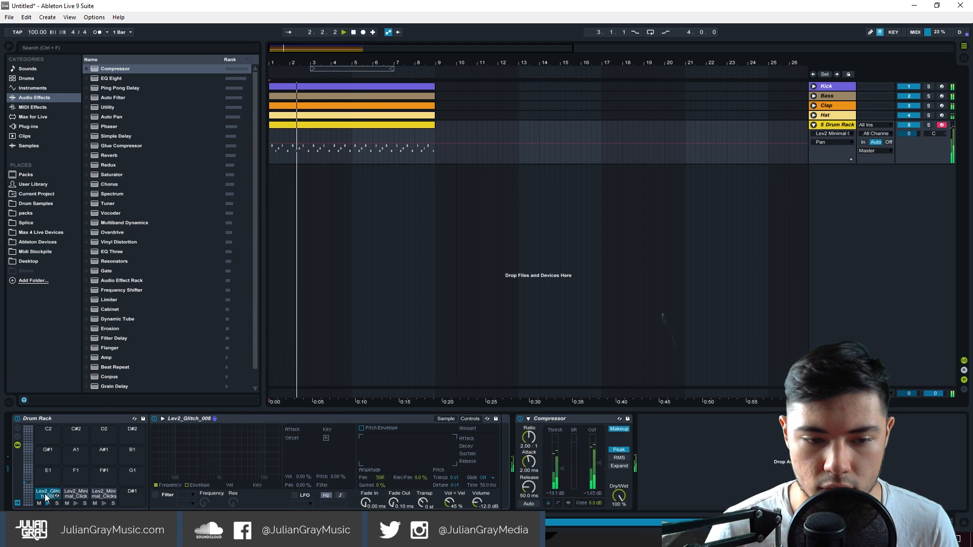
click(381, 478)
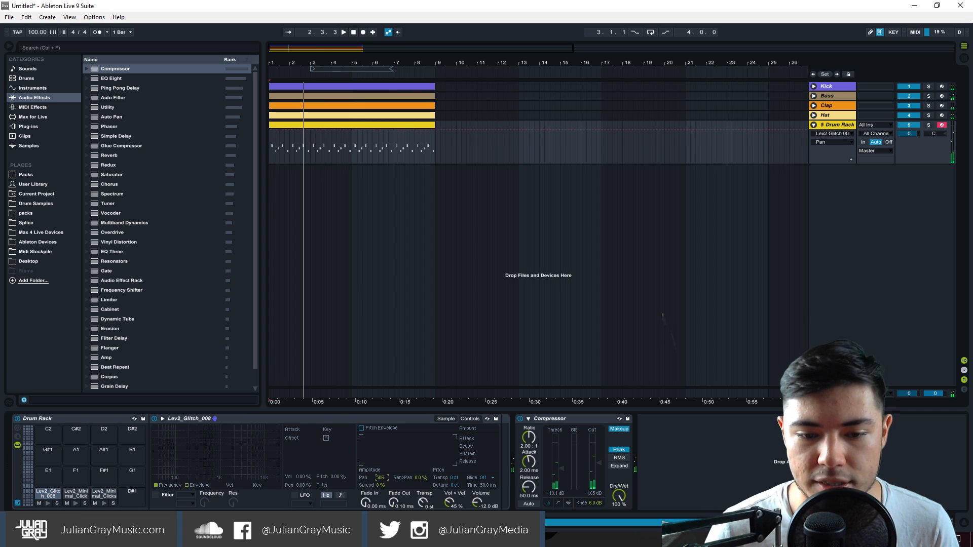
drag(380, 477, 380, 479)
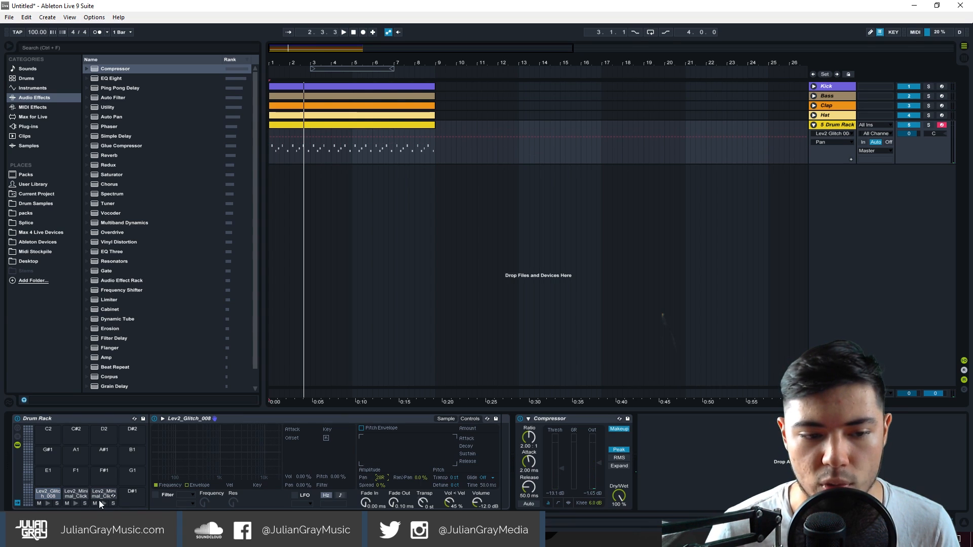
click(77, 494)
drag(379, 481, 380, 478)
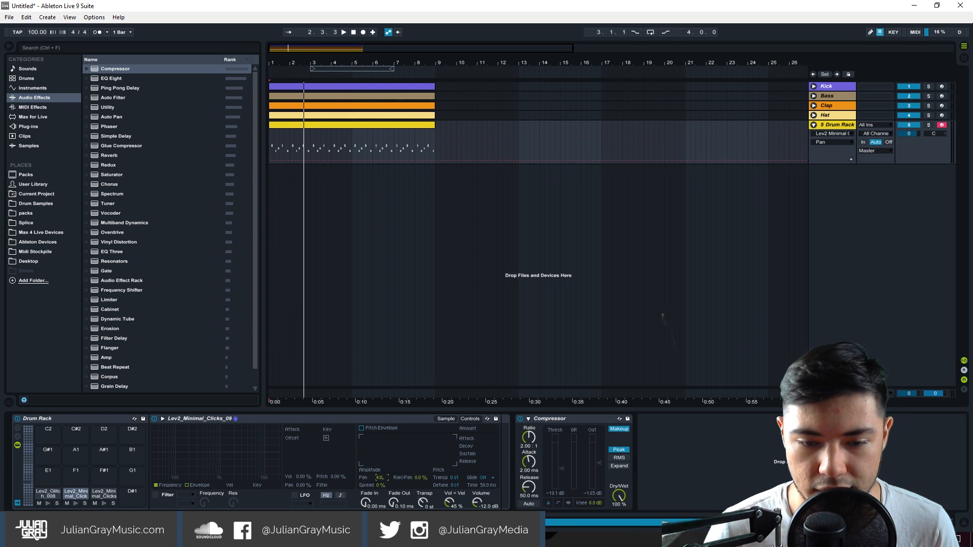
key(space)
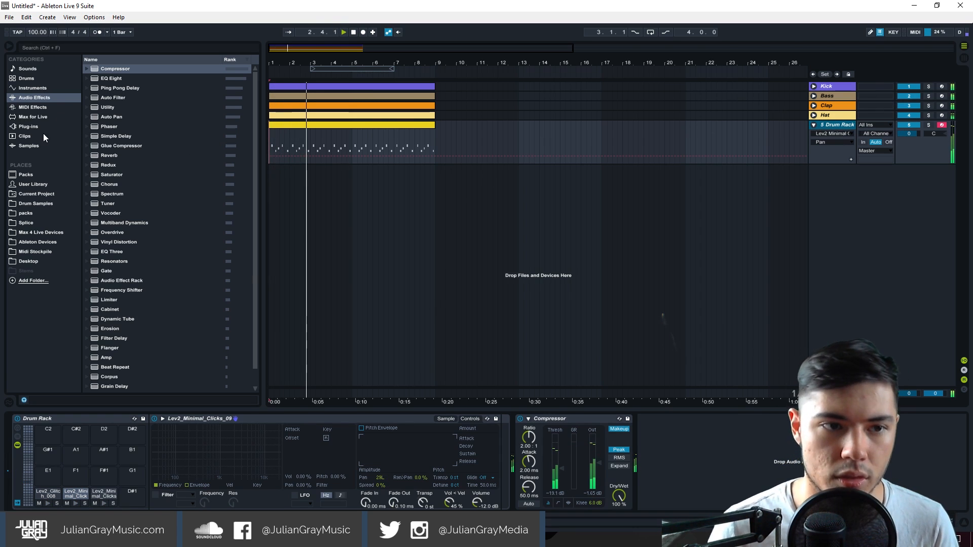
Step: Raise the output gain of the Bass track's sidechain Compressor to about 2.97 dB and collapse the track again
click(814, 95)
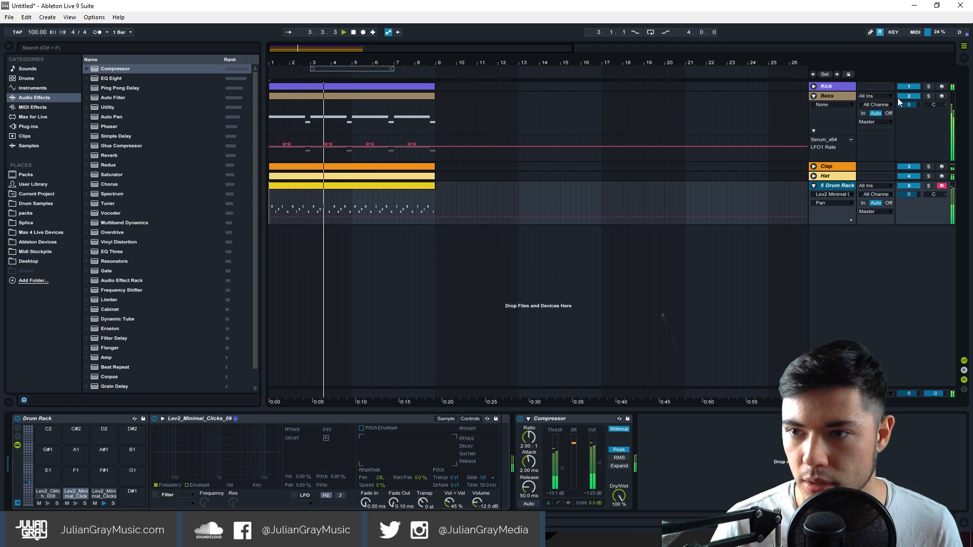
click(843, 92)
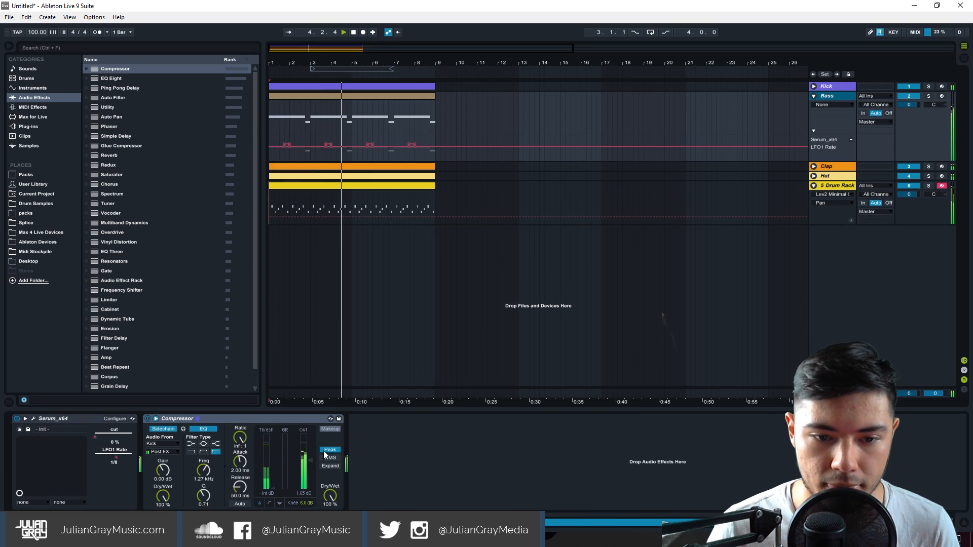
drag(312, 465, 312, 453)
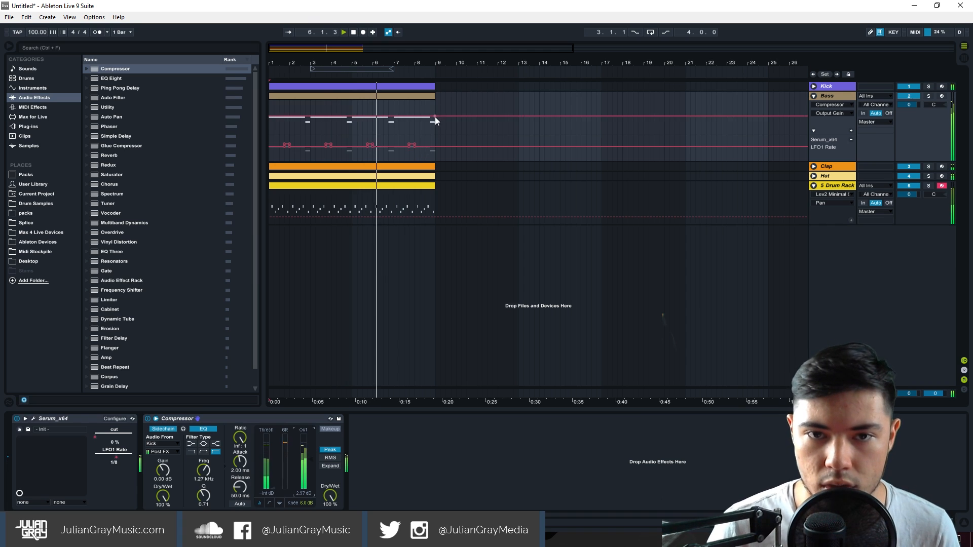
click(813, 96)
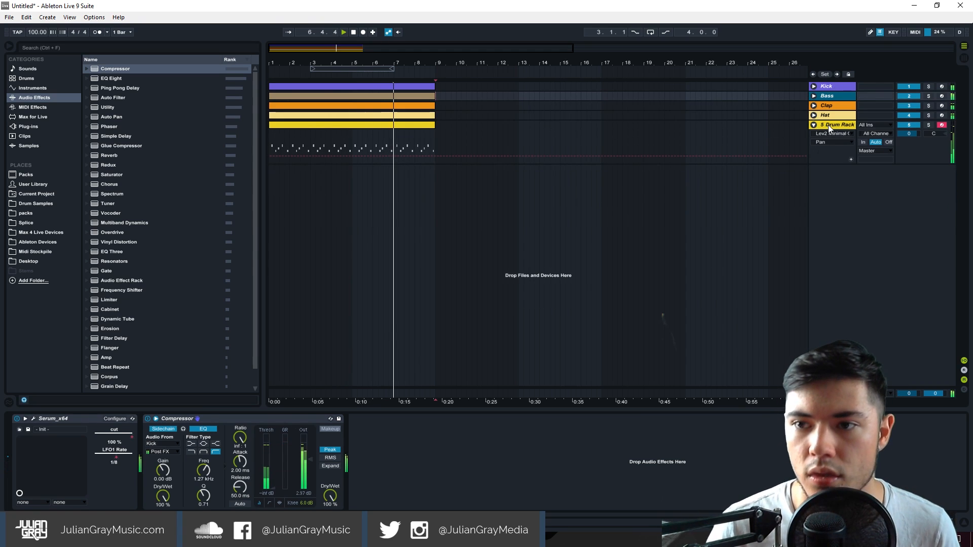
Step: Rename the Drum Rack track to Perc
right_click(825, 124)
click(841, 175)
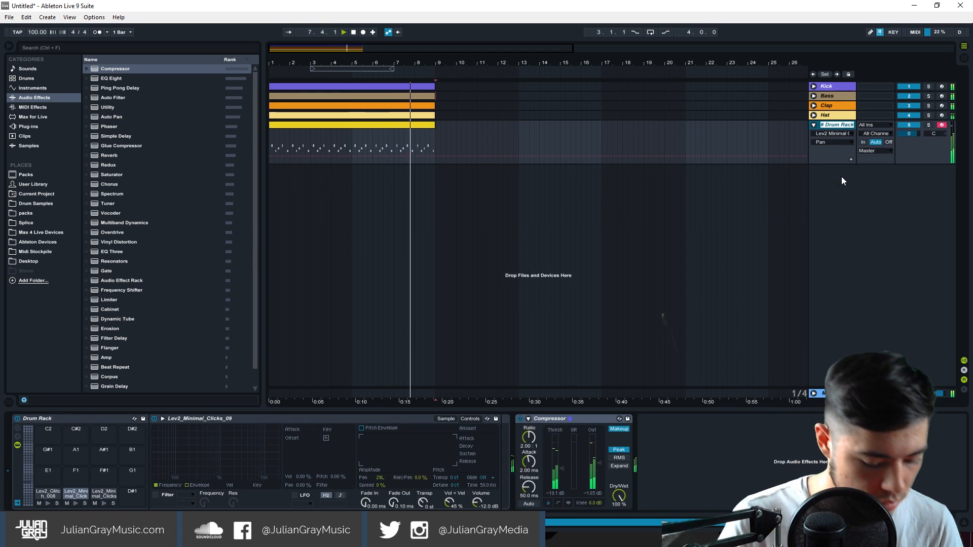
text(Perc)
key(Return)
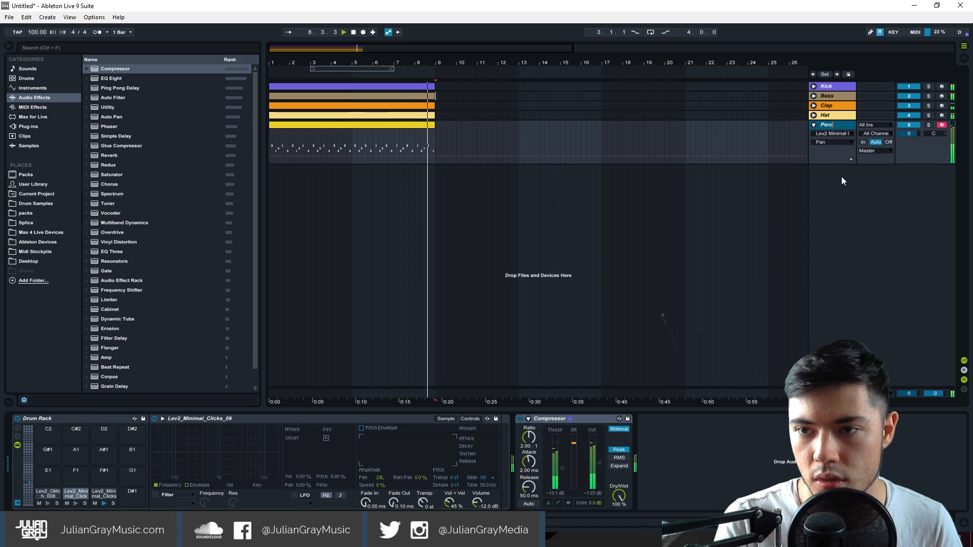
Step: Set the Clap track's volume to -0.9 dB, return the playhead to the start and collapse the Clap and Perc tracks
click(814, 106)
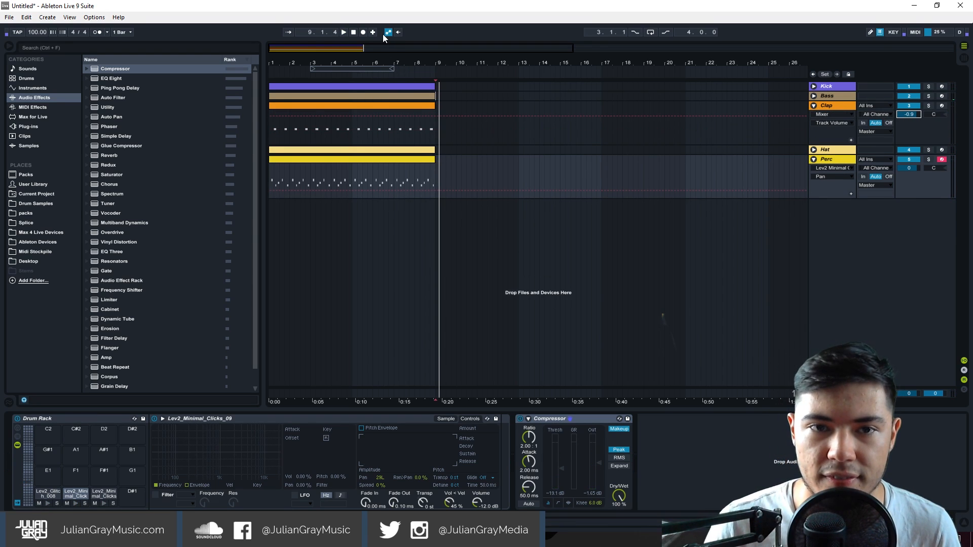
click(354, 31)
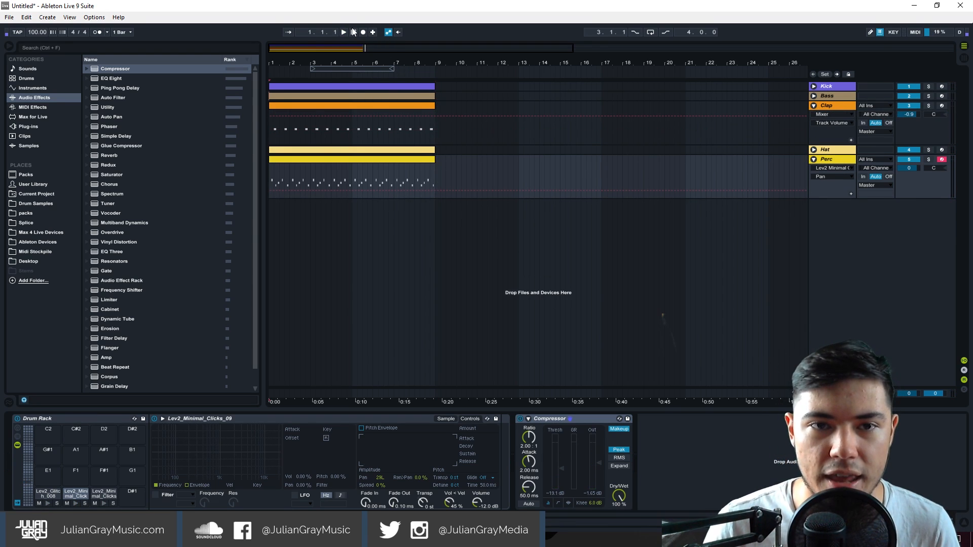
click(813, 160)
click(814, 106)
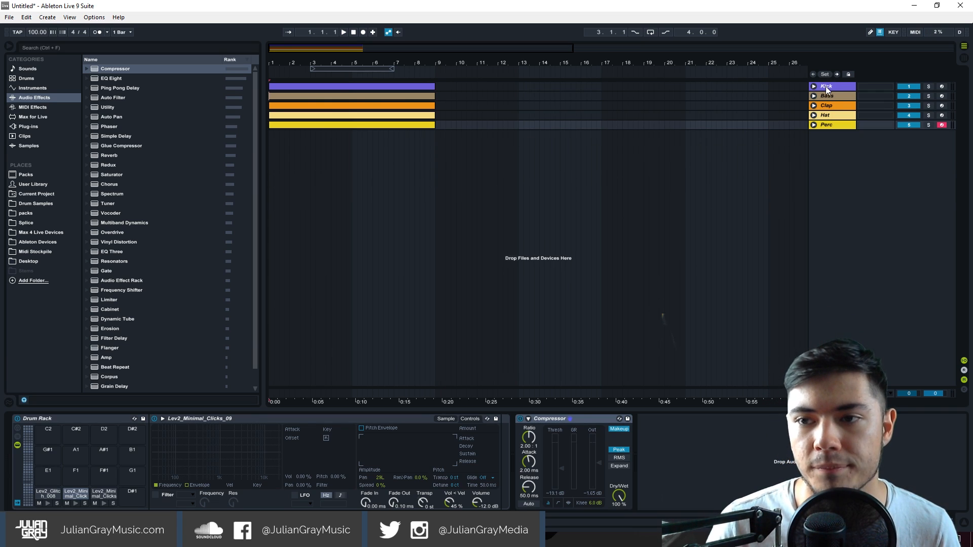
Step: Insert a new MIDI track directly below the Kick track and load the Xfer plug-in Serum_x64 on it
right_click(826, 86)
click(852, 179)
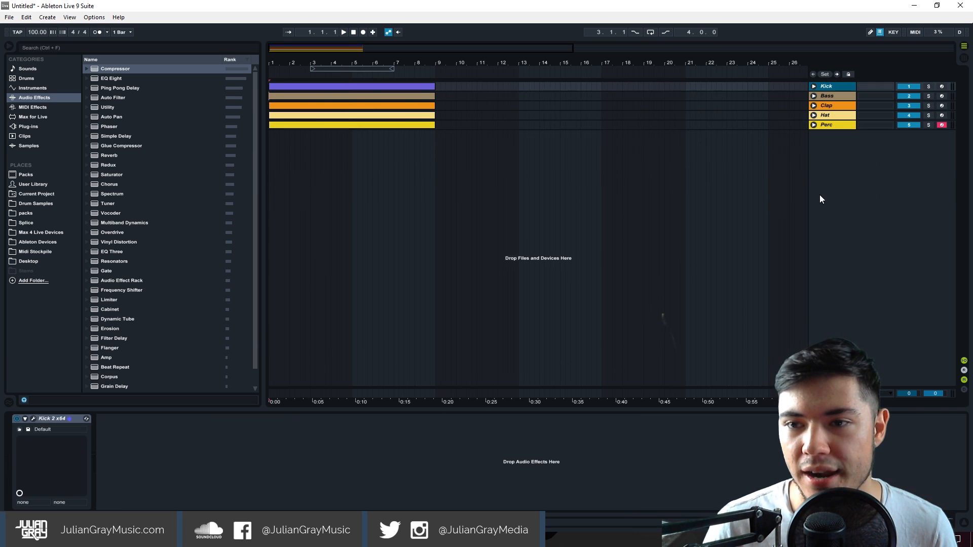
key(ctrl+shift+t)
click(38, 125)
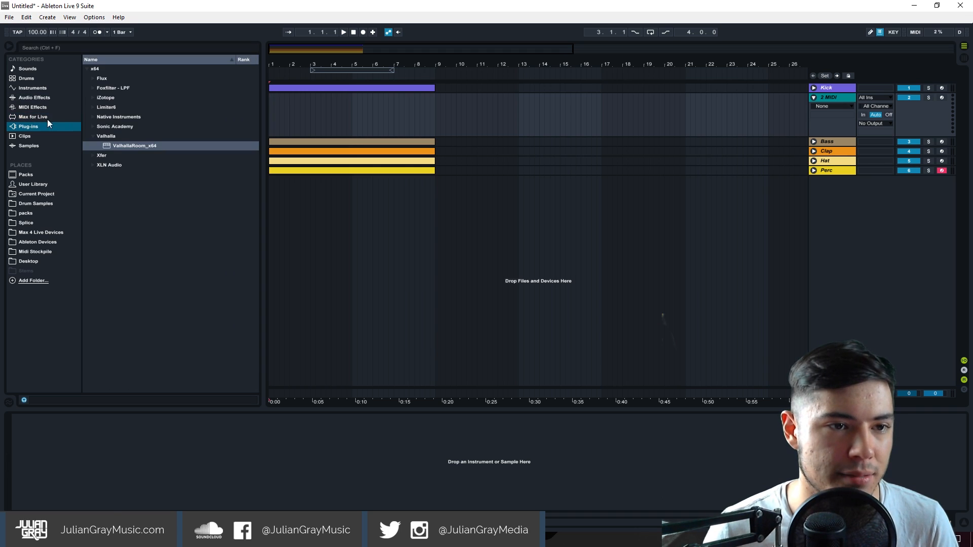
click(94, 137)
click(93, 146)
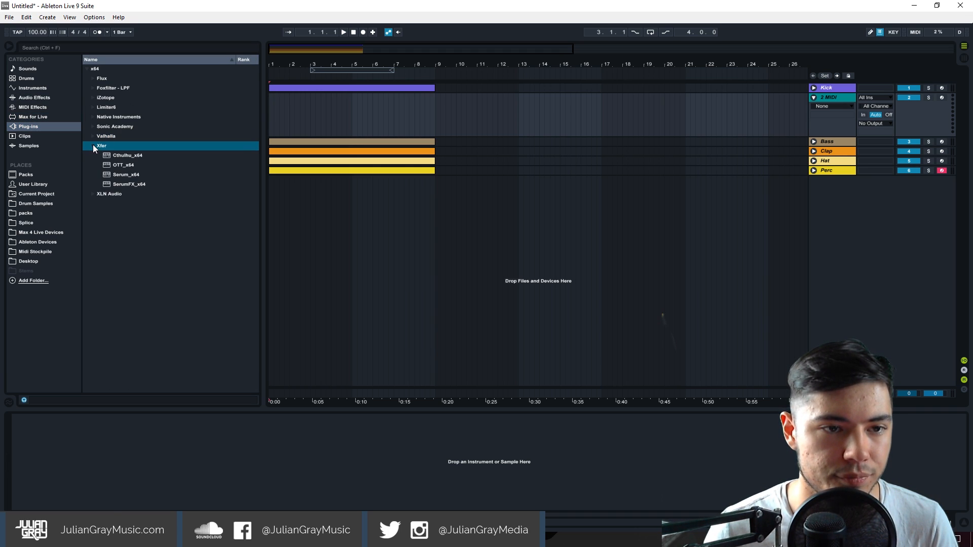
click(137, 166)
double_click(129, 172)
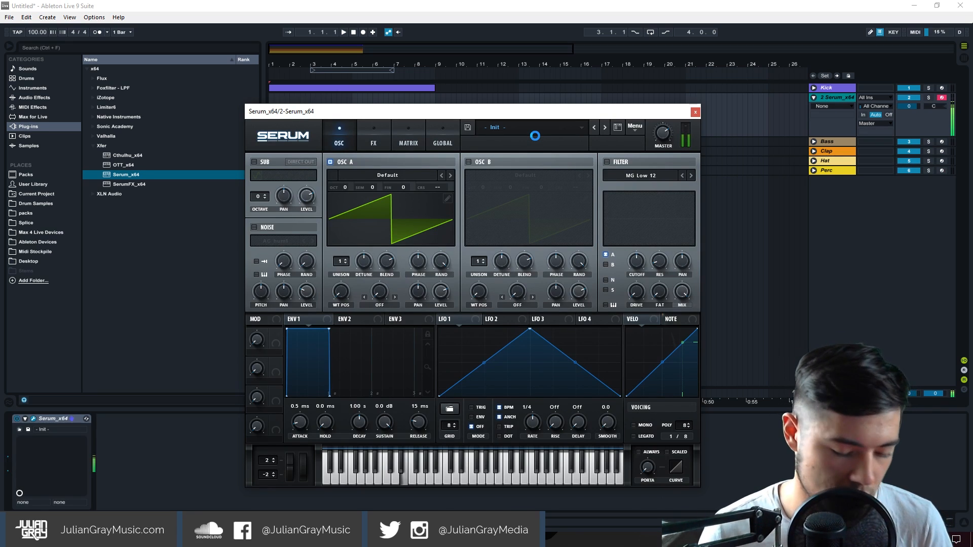
Step: Enable Serum's MG Low 12 filter and adjust its cutoff, and give oscillator A 7 unison voices with adjusted detune
click(607, 162)
click(667, 263)
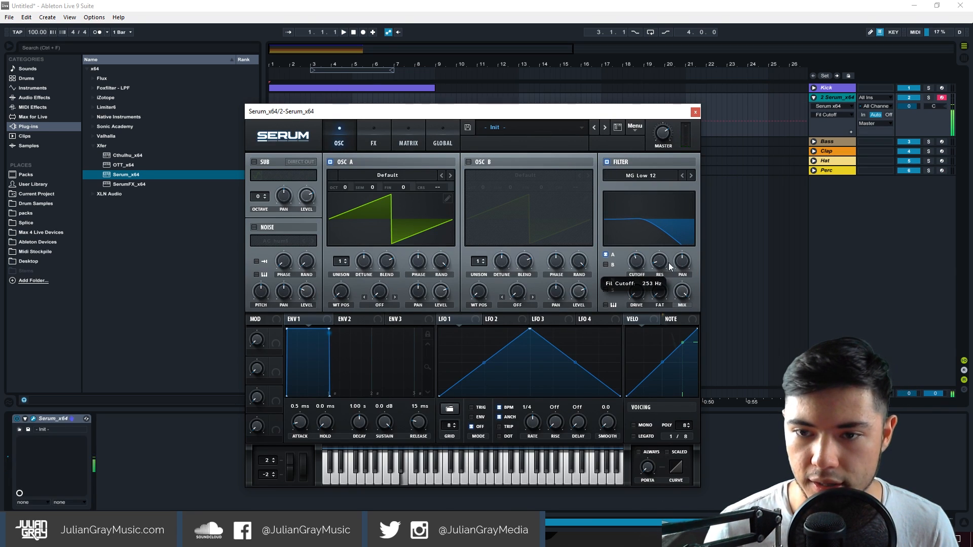
click(638, 265)
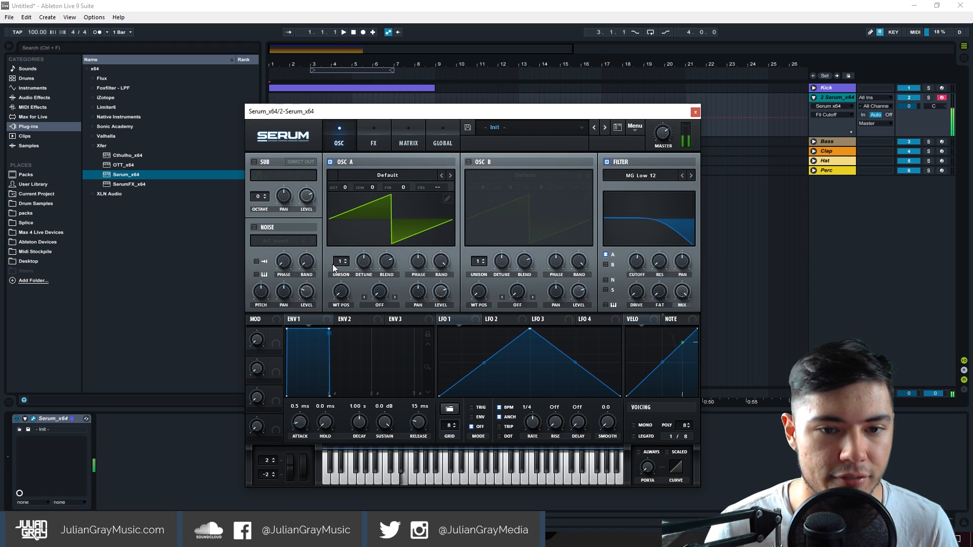
drag(337, 261, 365, 241)
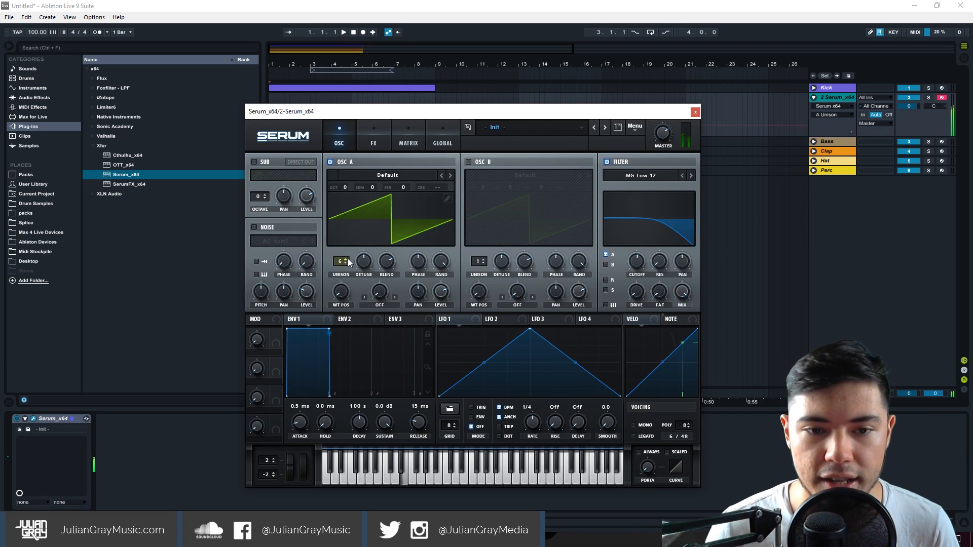
click(363, 261)
Step: Enable Serum's Hall reverb with its mix at about 37% and close the plug-in window
click(376, 136)
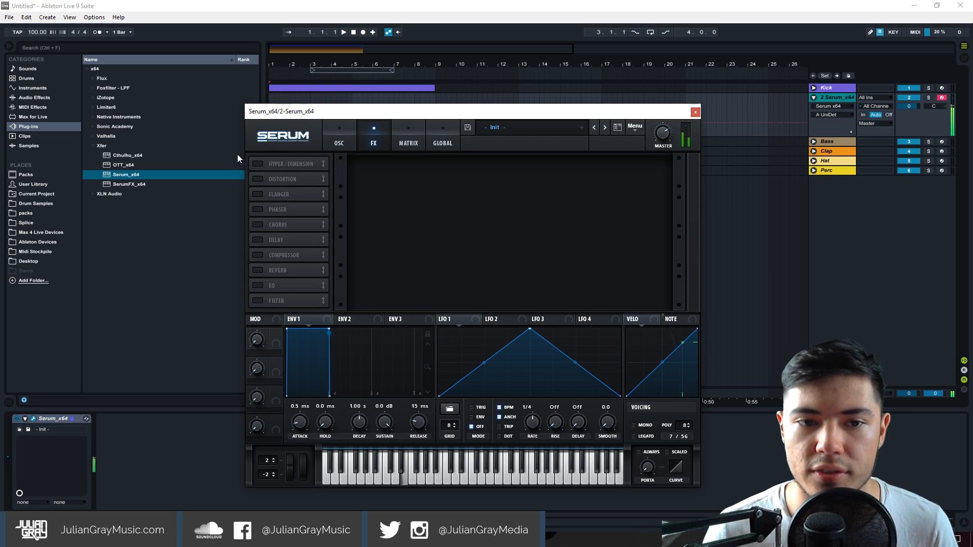
click(257, 273)
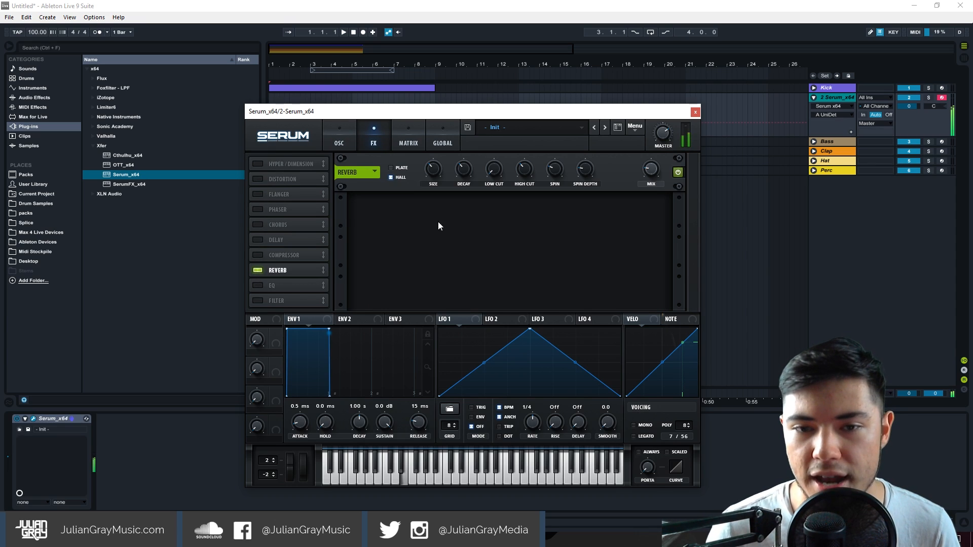
click(652, 174)
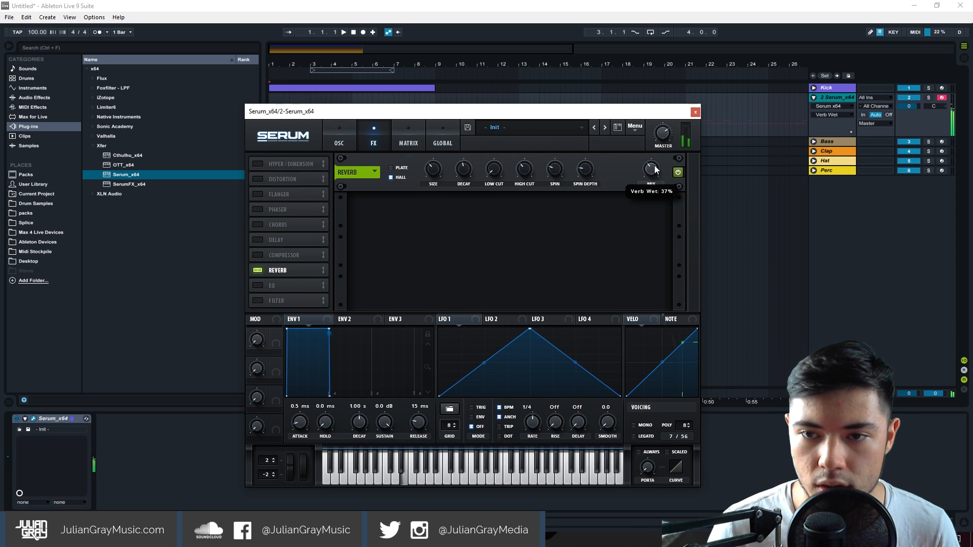
click(695, 112)
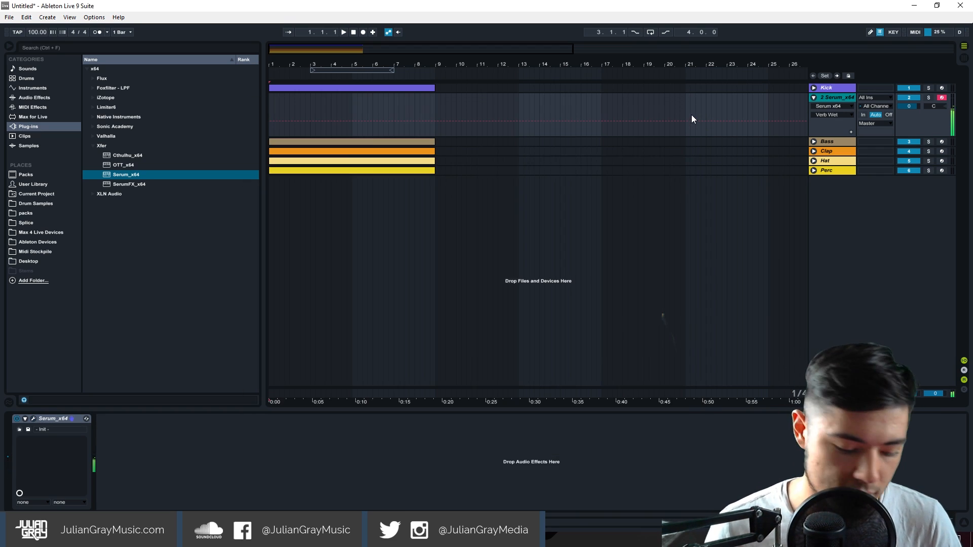
Step: Insert an empty eight-bar MIDI clip at the start of the new Serum track and open it for note editing
click(435, 106)
drag(405, 114, 252, 113)
right_click(294, 96)
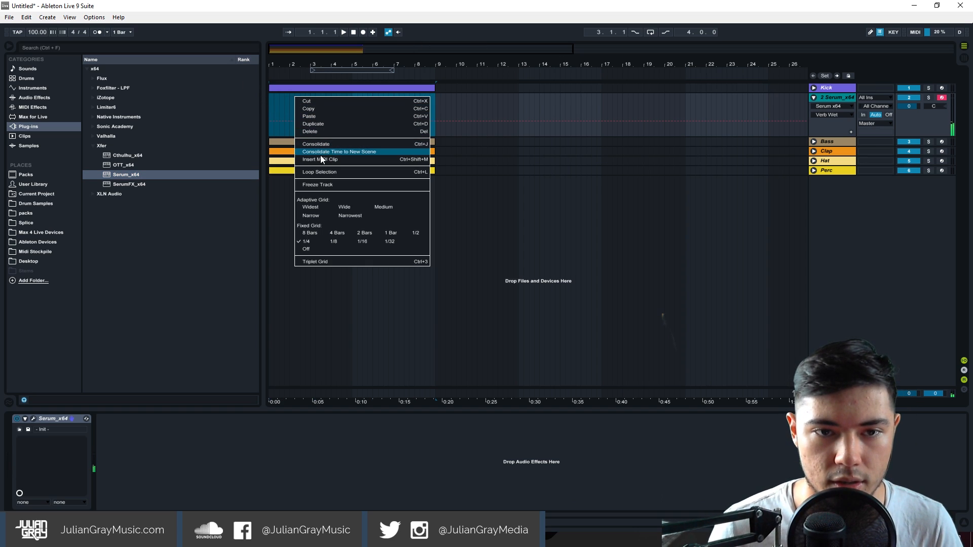
click(320, 157)
double_click(320, 103)
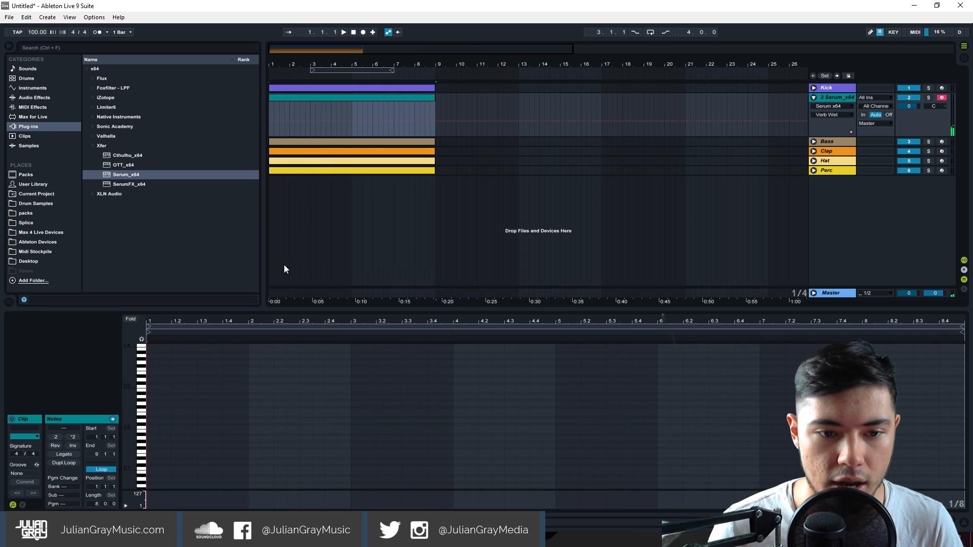
Step: Draw a B2 note in the empty Serum clip and stretch it across all eight bars
click(153, 388)
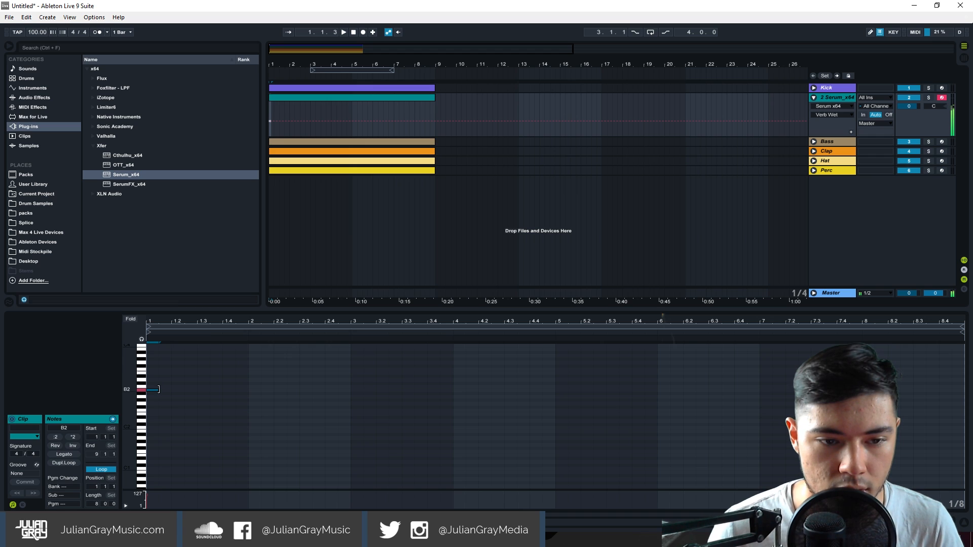
drag(160, 389, 300, 430)
drag(429, 432, 924, 380)
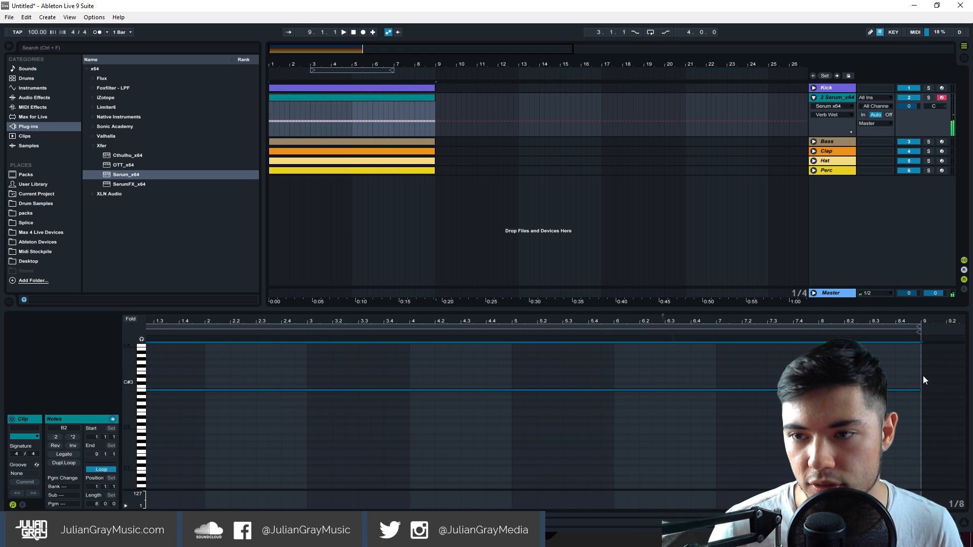
Step: Copy the Bass track's sidechained Compressor onto the new Serum track, after its Serum device
click(838, 142)
key(shift+Tab)
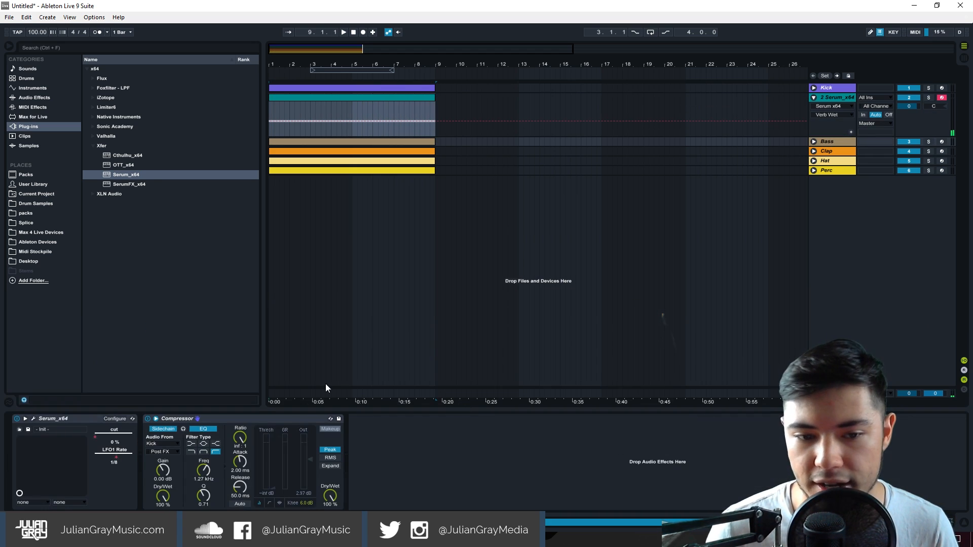
click(296, 420)
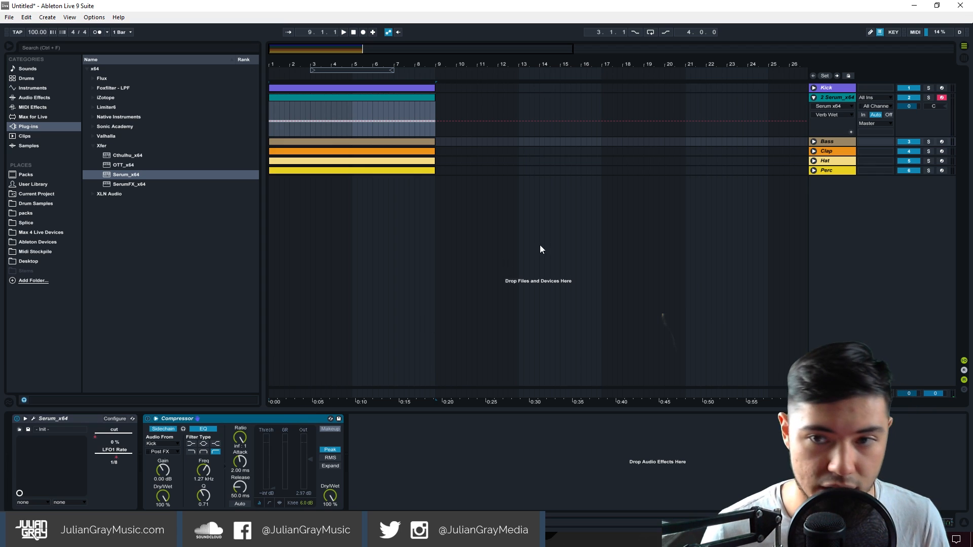
key(Delete)
click(834, 96)
click(229, 465)
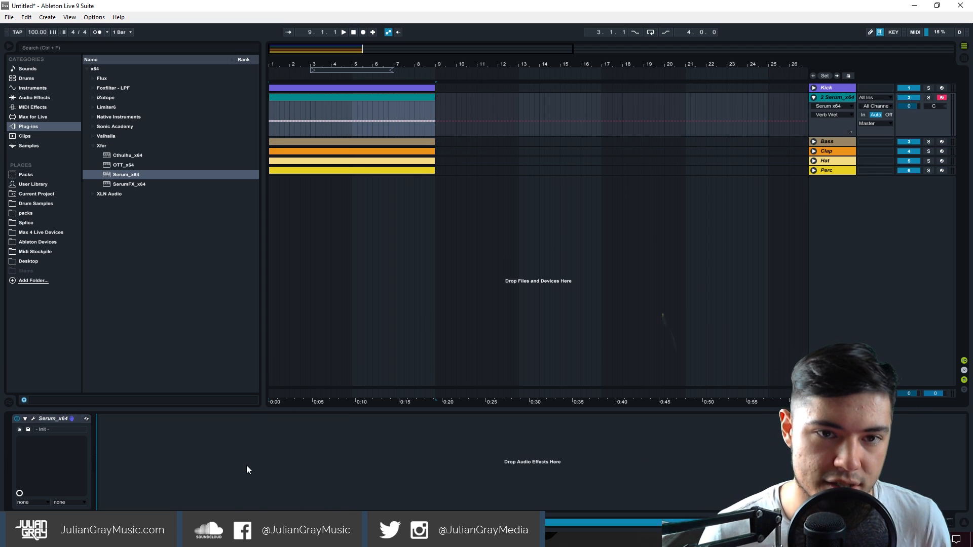
key(ctrl+z)
Step: Rename the new Serum track as Pad
right_click(839, 102)
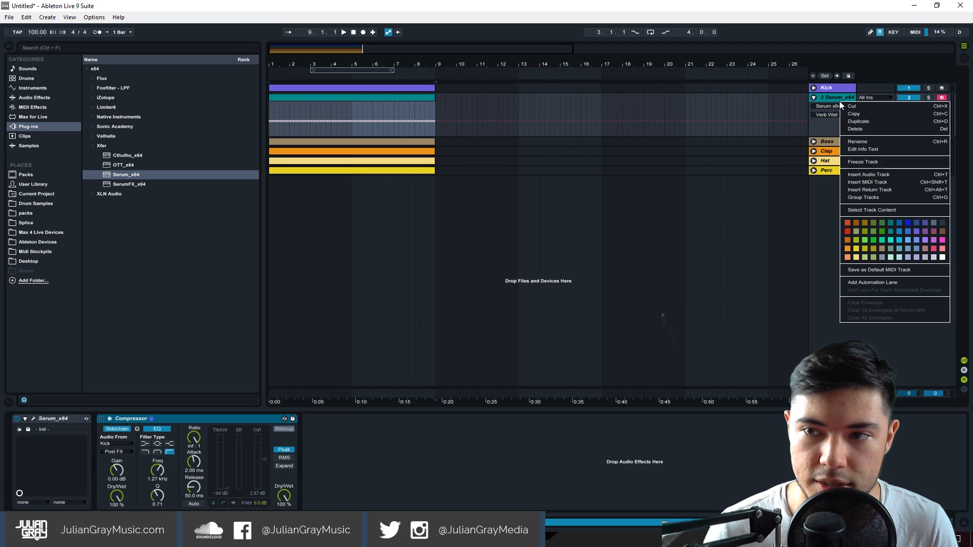
click(857, 142)
text(Pad)
key(Return)
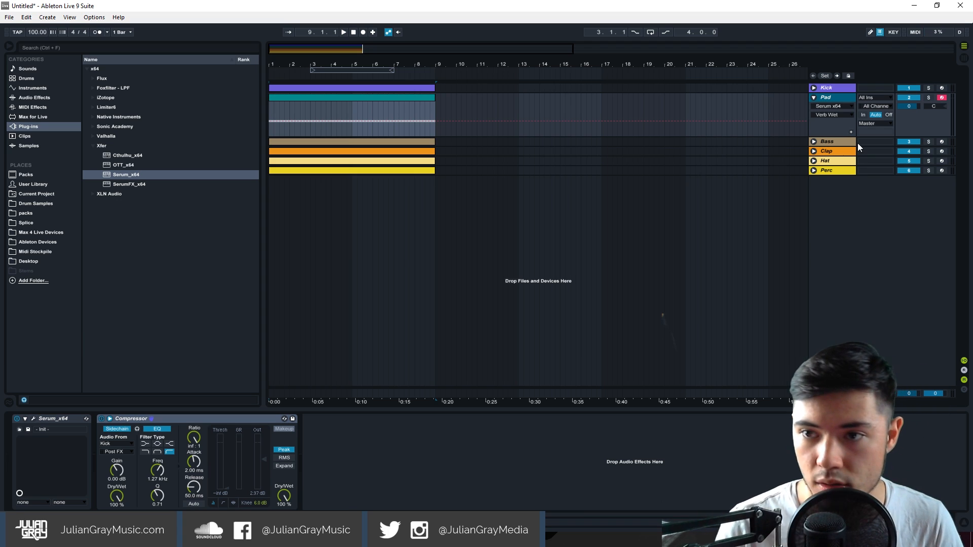
Step: Play the arrangement, lower the Pad track's volume to about -2.4 dB and check its Serum settings
click(345, 32)
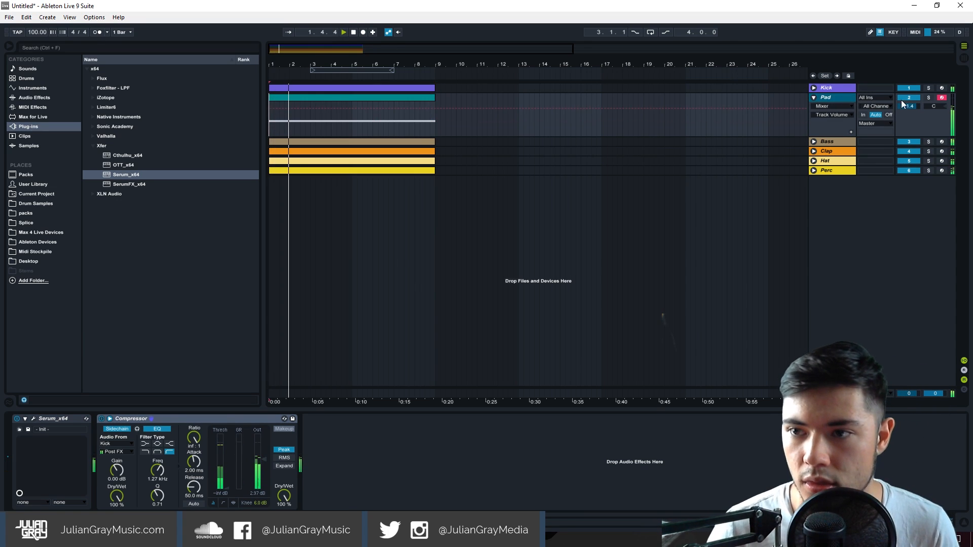
click(839, 99)
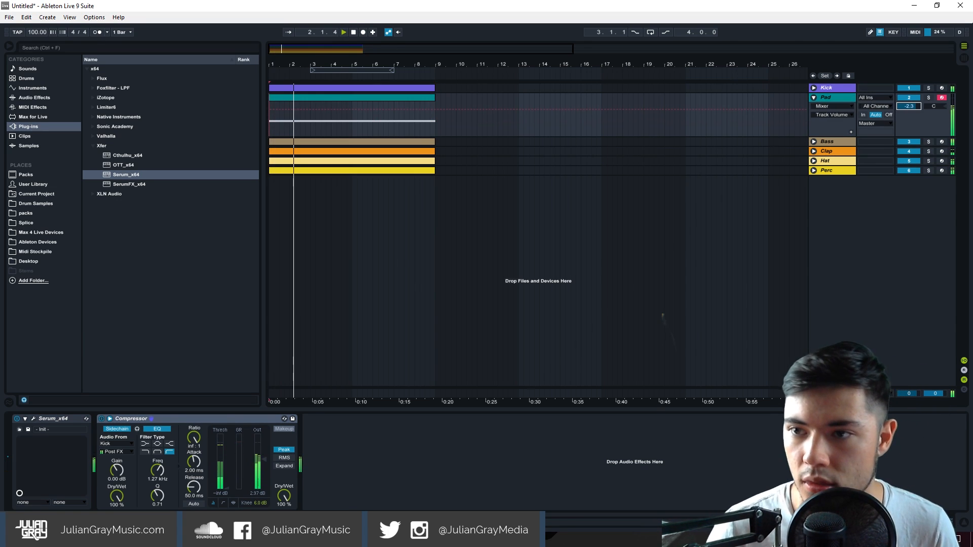
click(33, 418)
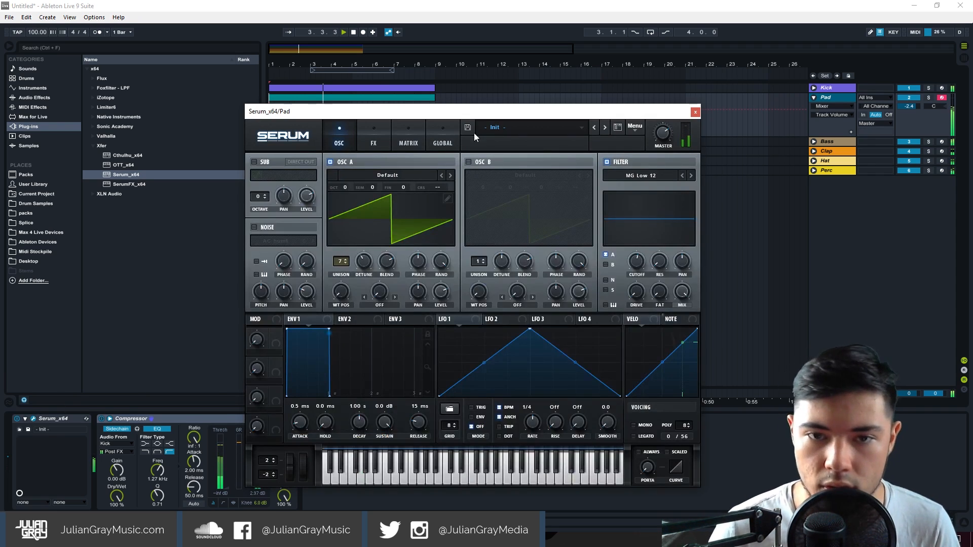
click(683, 110)
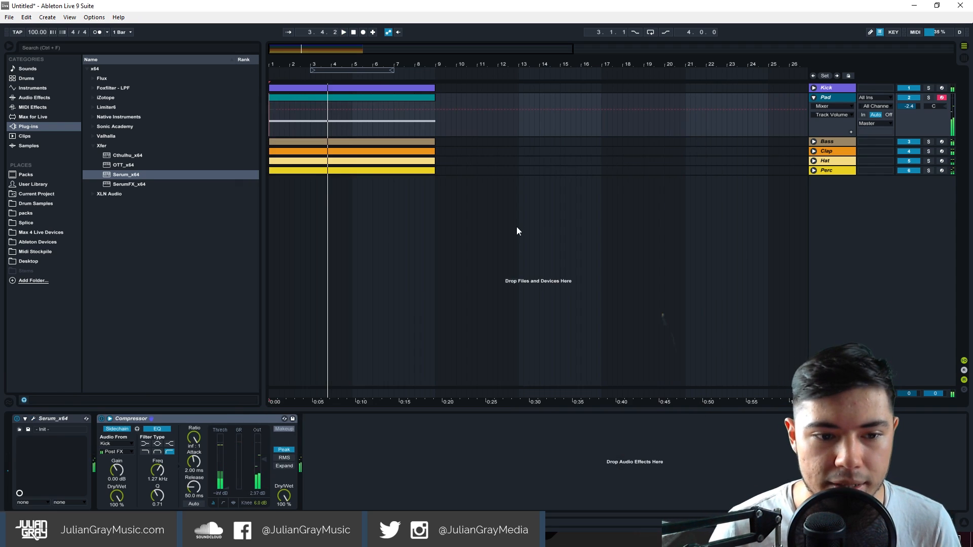
Step: Lower the Pad compressor's sidechain EQ frequency and set the attack to 0.01 ms on both the Pad and Bass compressors
click(157, 470)
drag(192, 465, 192, 487)
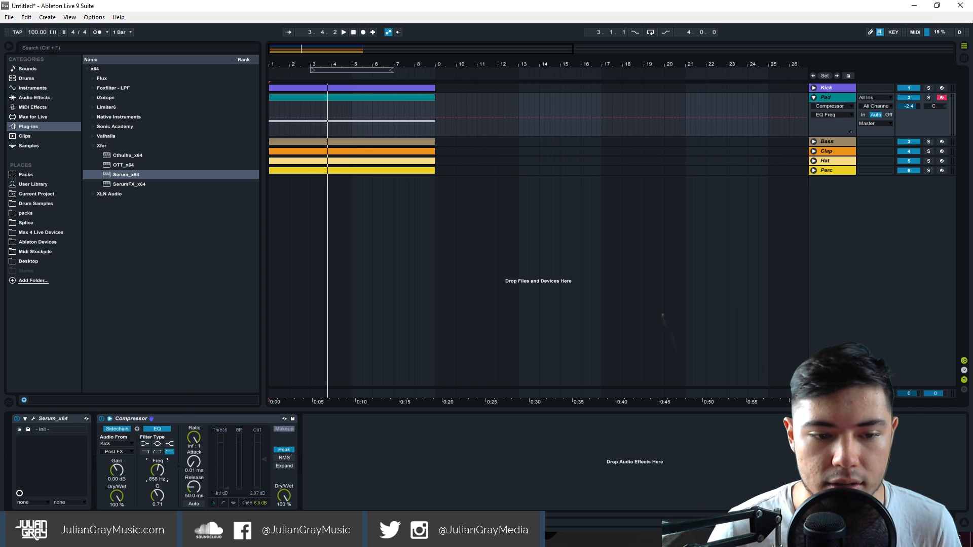
click(452, 86)
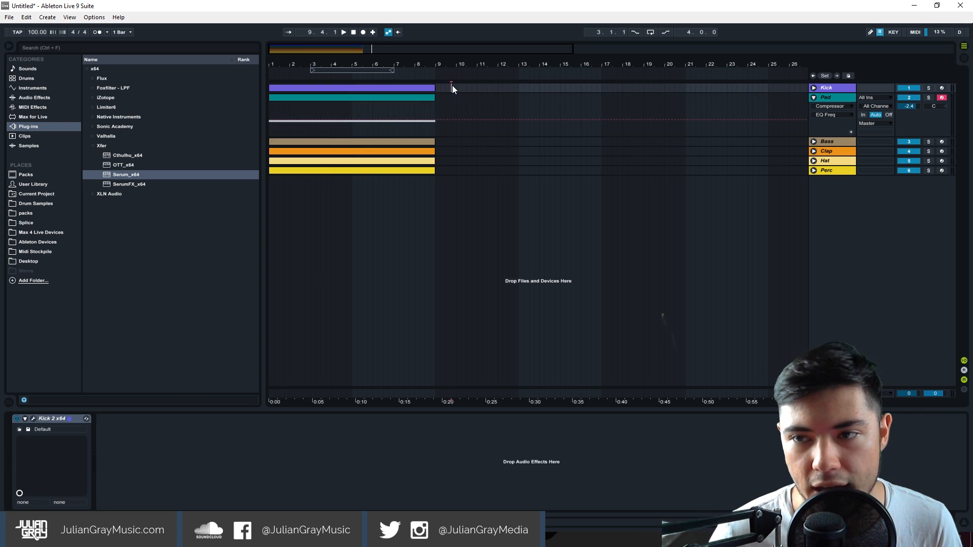
click(824, 143)
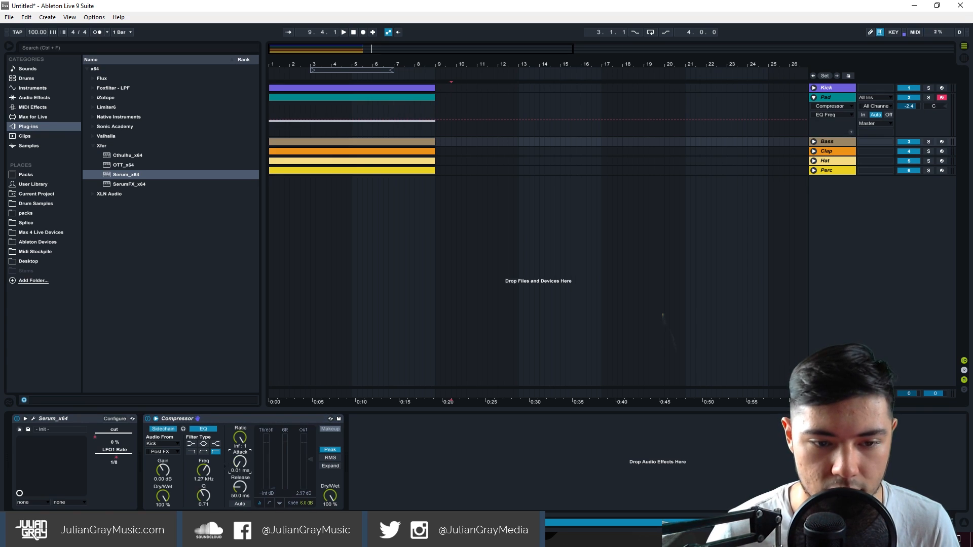
Step: Play from the start and lower the Pad's volume to about -2.8 dB and its compressor's output gain to about 2.31 dB
click(344, 32)
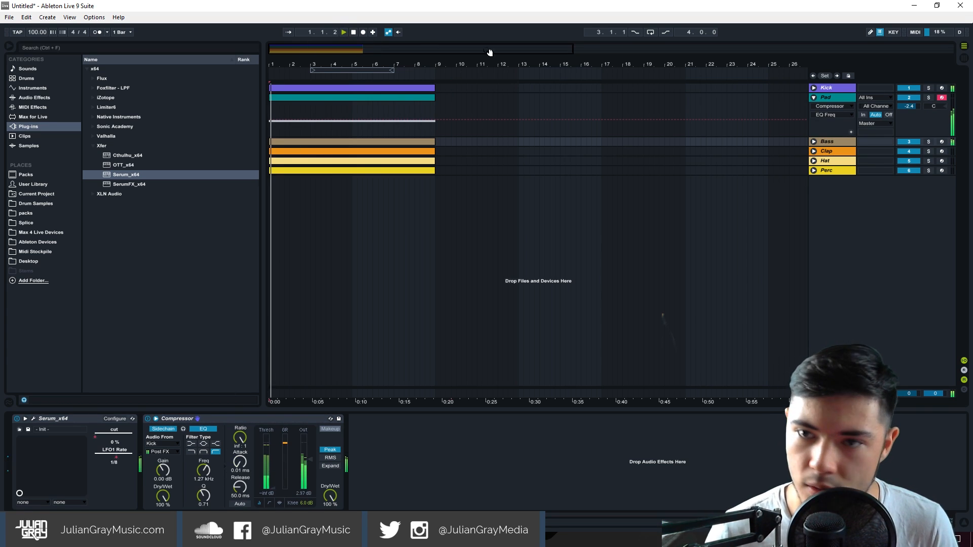
click(847, 96)
drag(914, 105, 913, 107)
drag(264, 460, 264, 461)
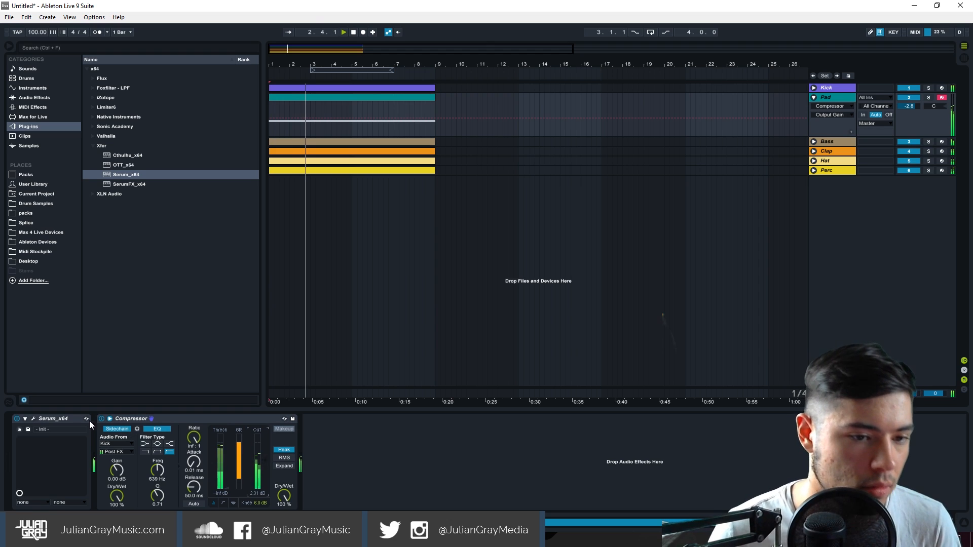
Step: Reduce the filter cutoff in the Pad's Serum, close the plug-in window and lower the Pad's volume to about -4.1 dB
click(32, 418)
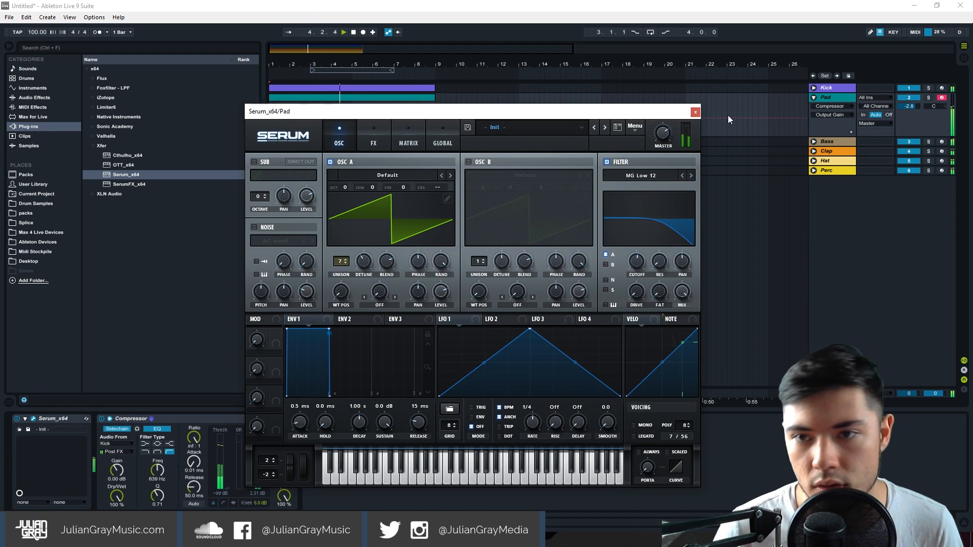
click(696, 112)
drag(909, 116, 908, 121)
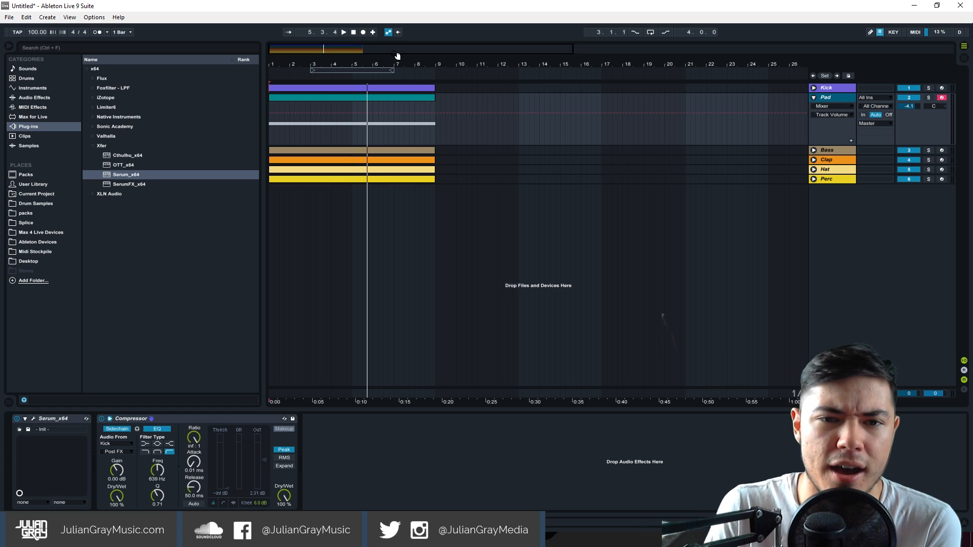
Step: Unfold the Bass track and play it soloed from the start to hear it alone, ending with the solo off
key(minus)
click(414, 99)
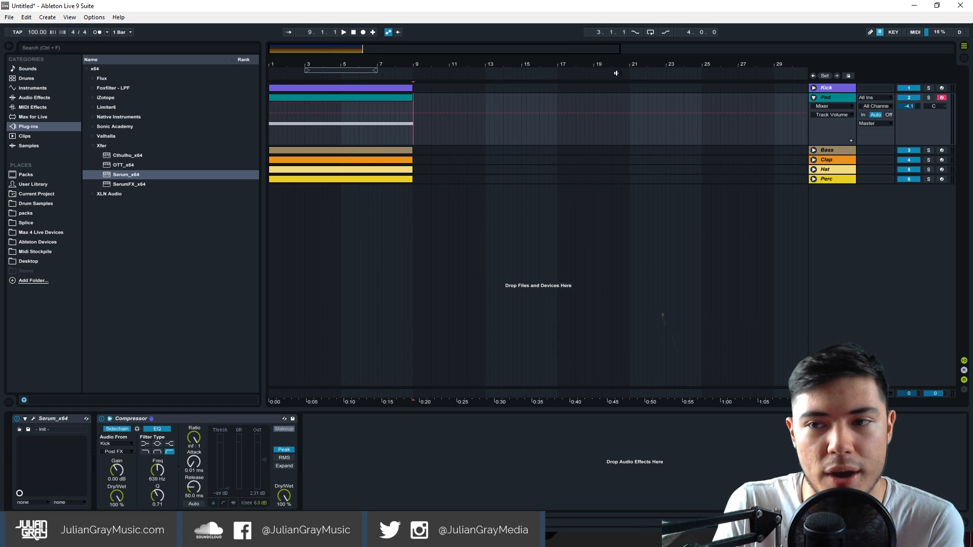
click(838, 88)
click(826, 150)
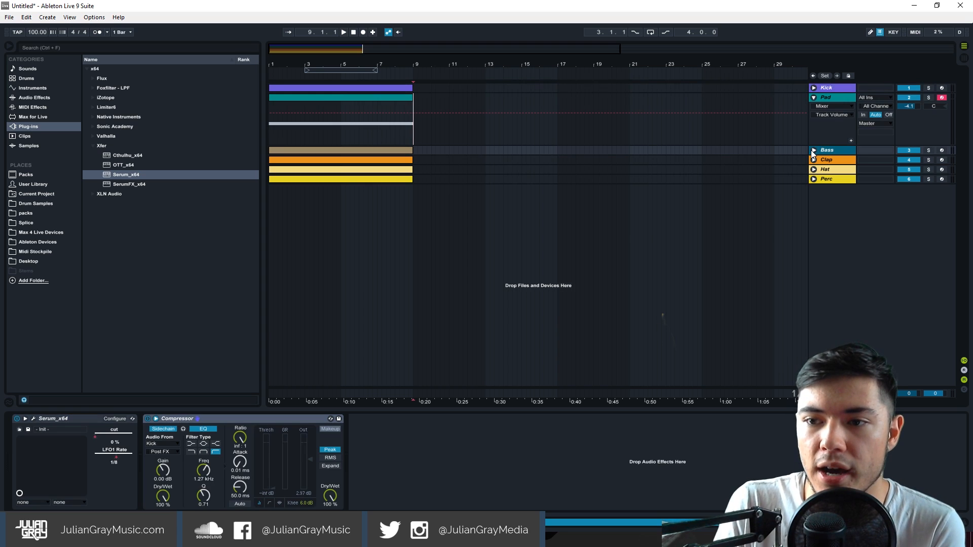
click(813, 150)
click(929, 151)
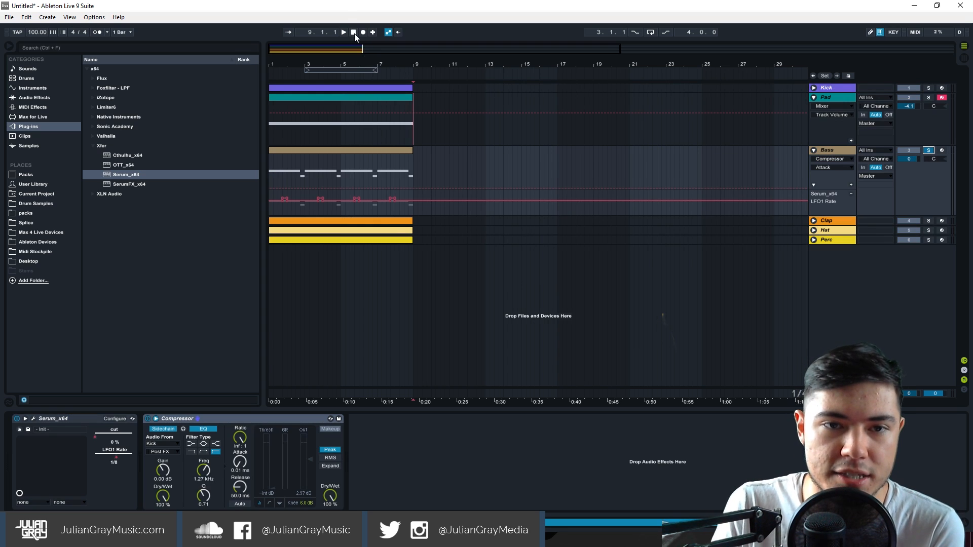
click(344, 150)
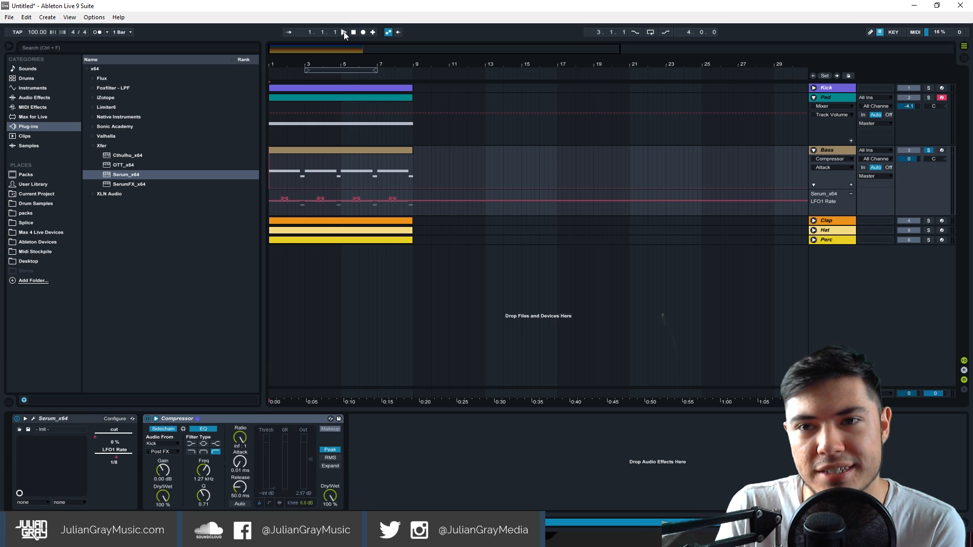
click(344, 32)
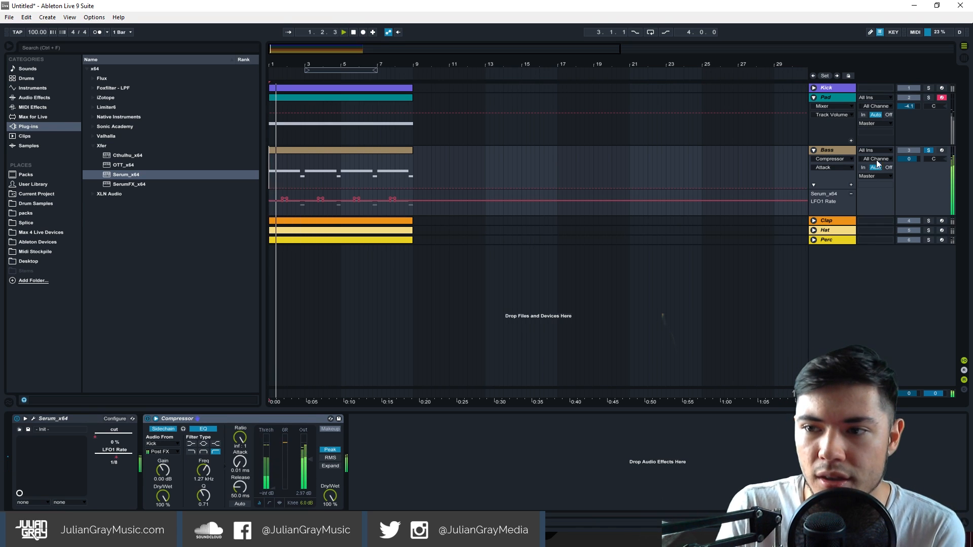
click(929, 151)
Step: Collapse the Bass and Pad tracks in the arrangement and select the Pad track
click(814, 150)
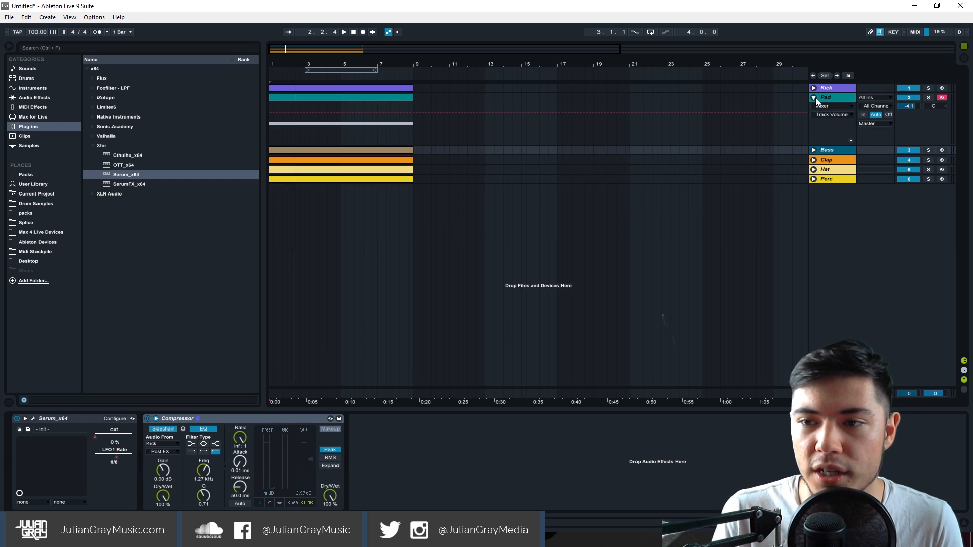
click(814, 97)
click(829, 97)
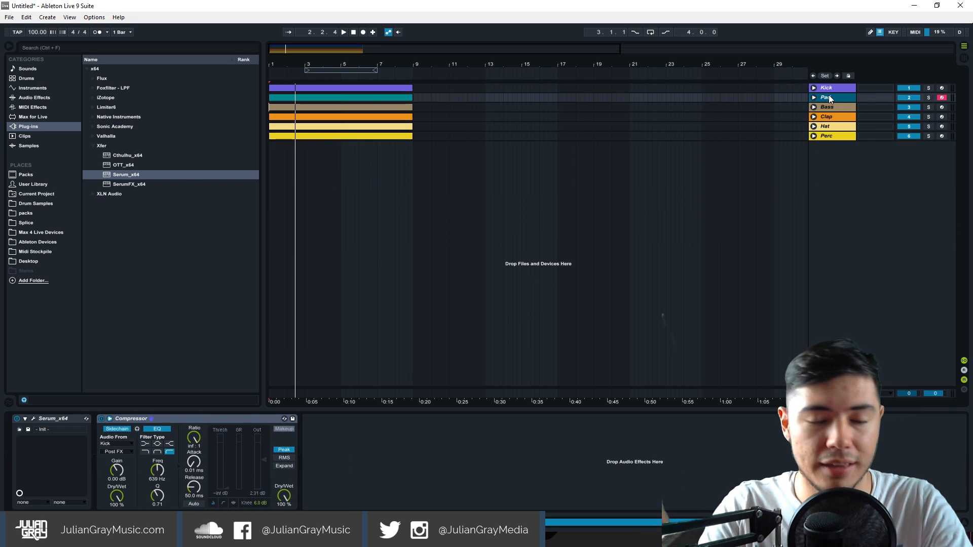